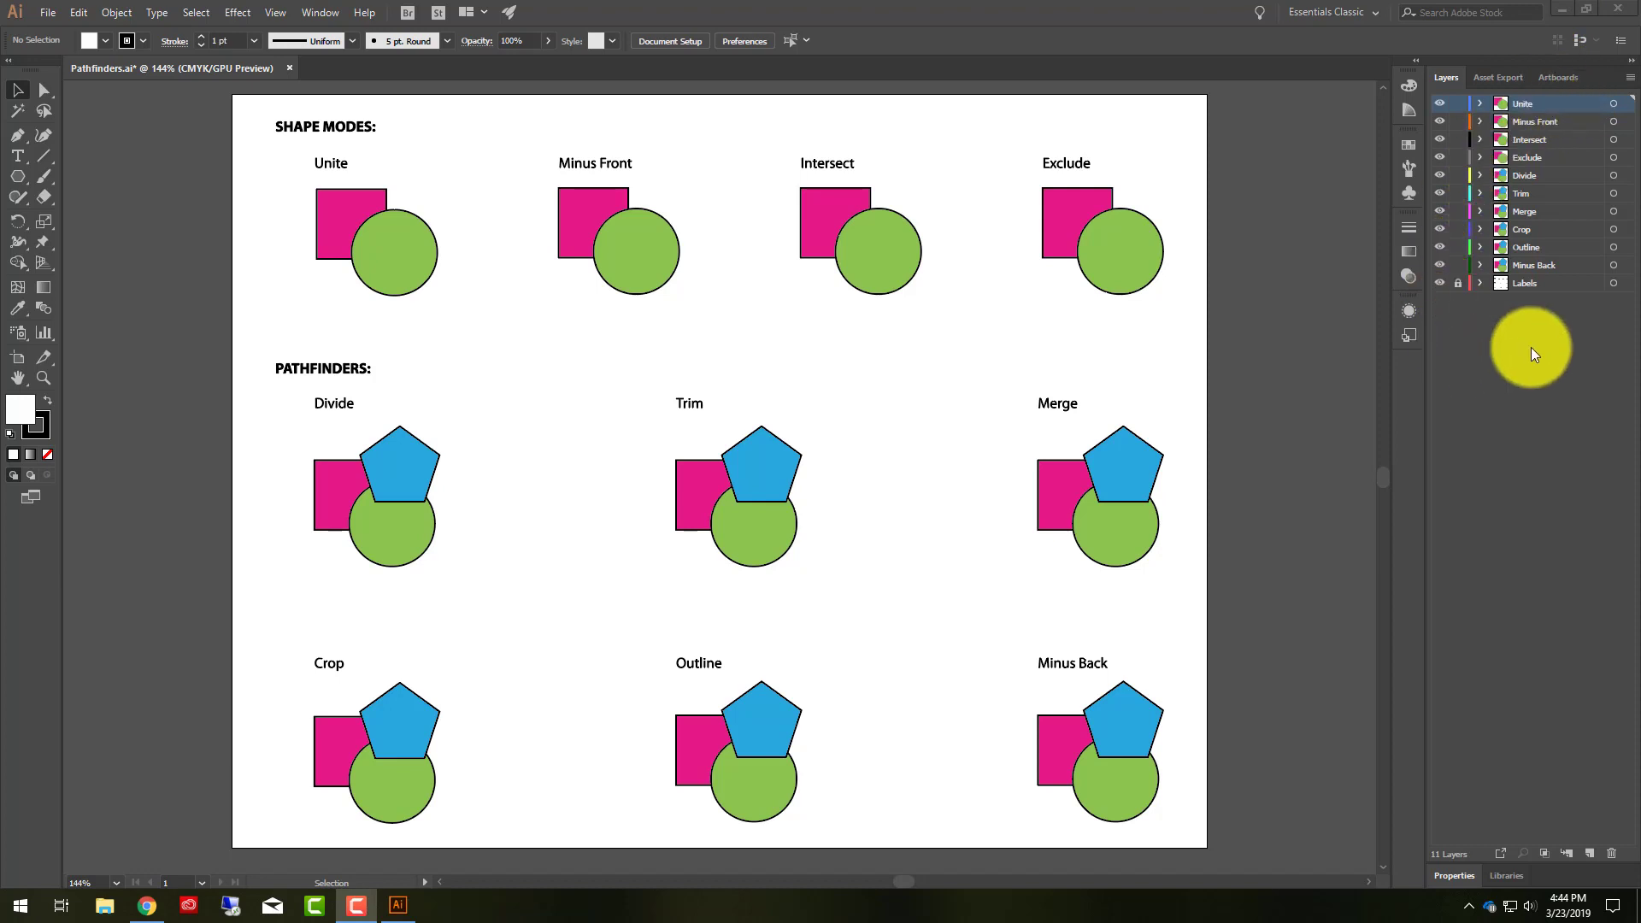
Step: Expand the Unite layer in the Layers panel to list its Ellipse and Rectangle
{"action": "left_click", "coordinate": [1480, 103]}
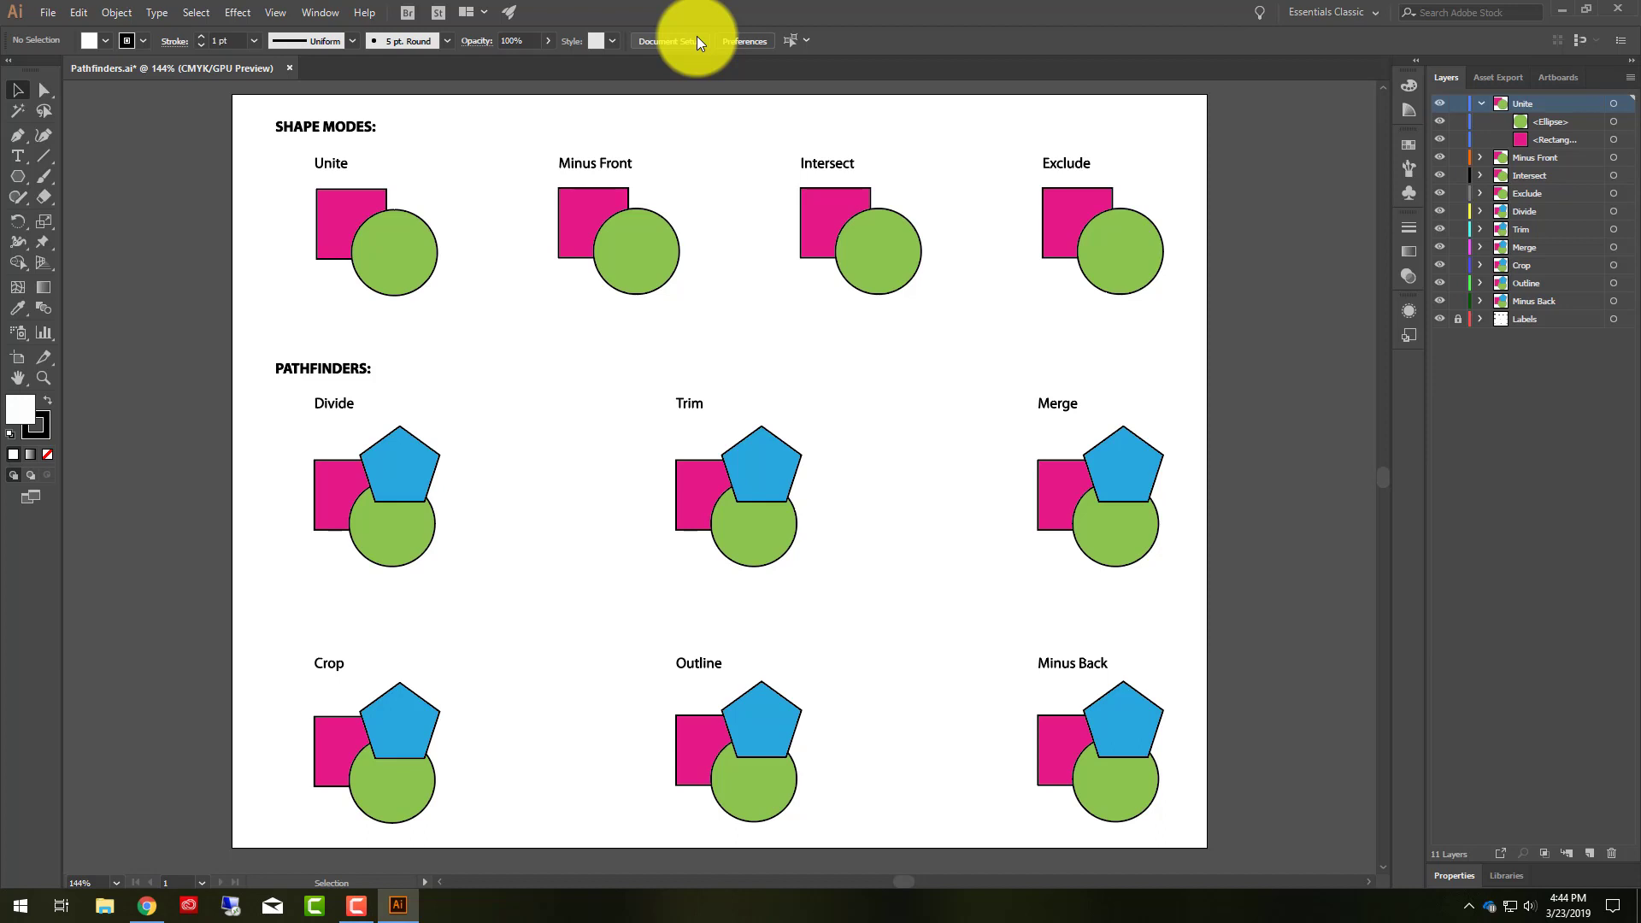
Step: Open the Pathfinder panel from the Window menu and move it down and left
{"action": "left_click", "coordinate": [325, 7]}
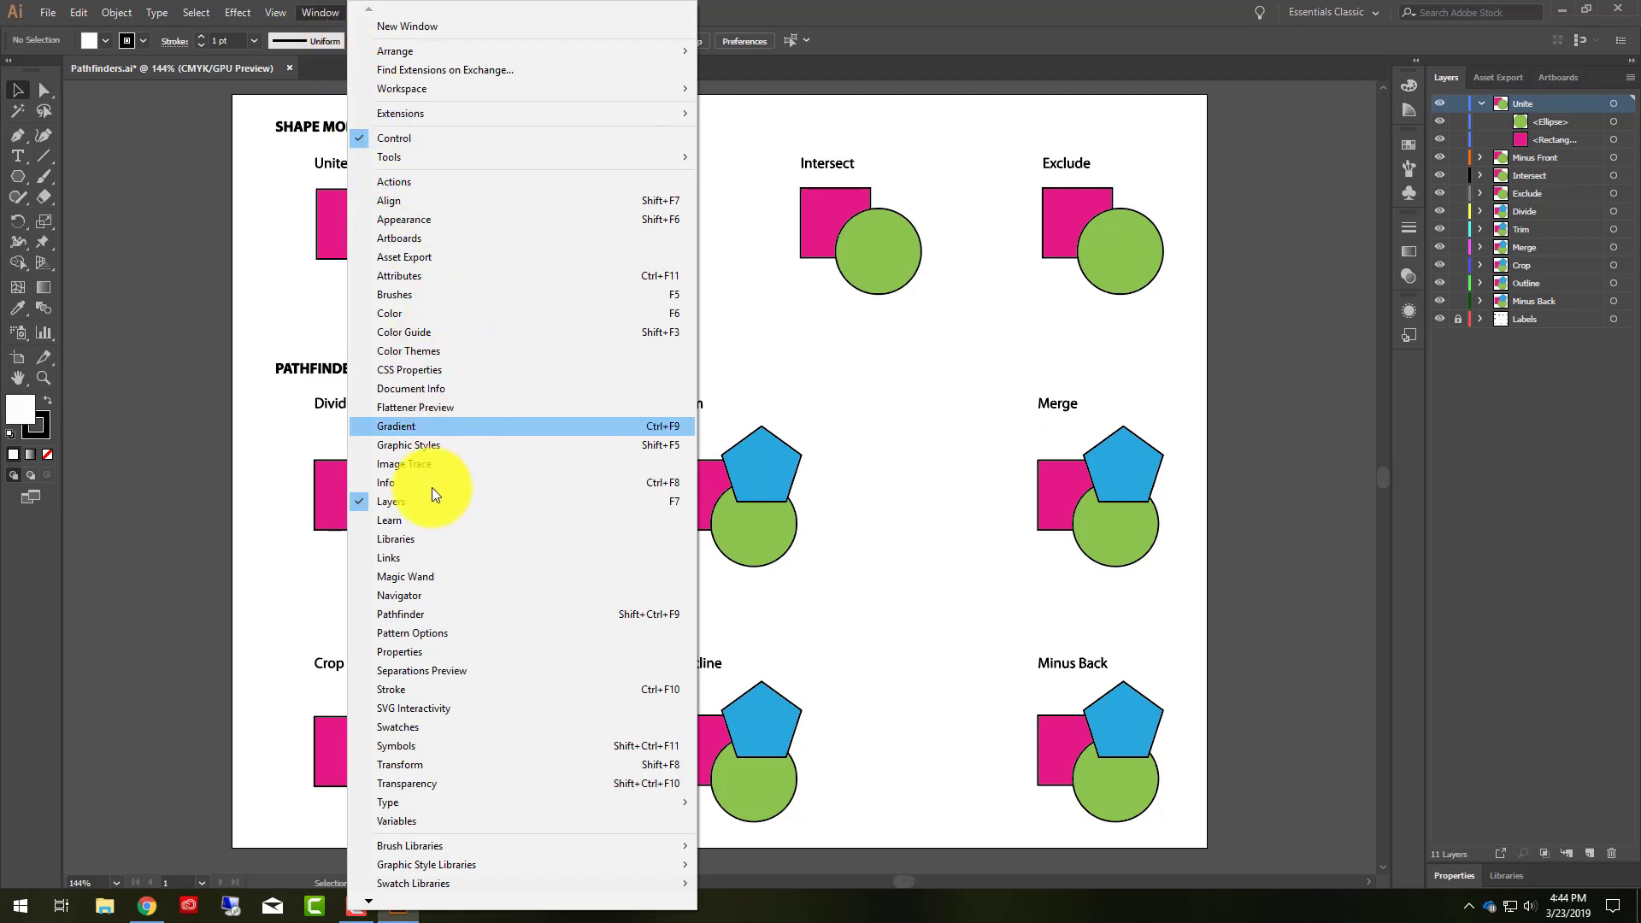
{"action": "left_click", "coordinate": [417, 617]}
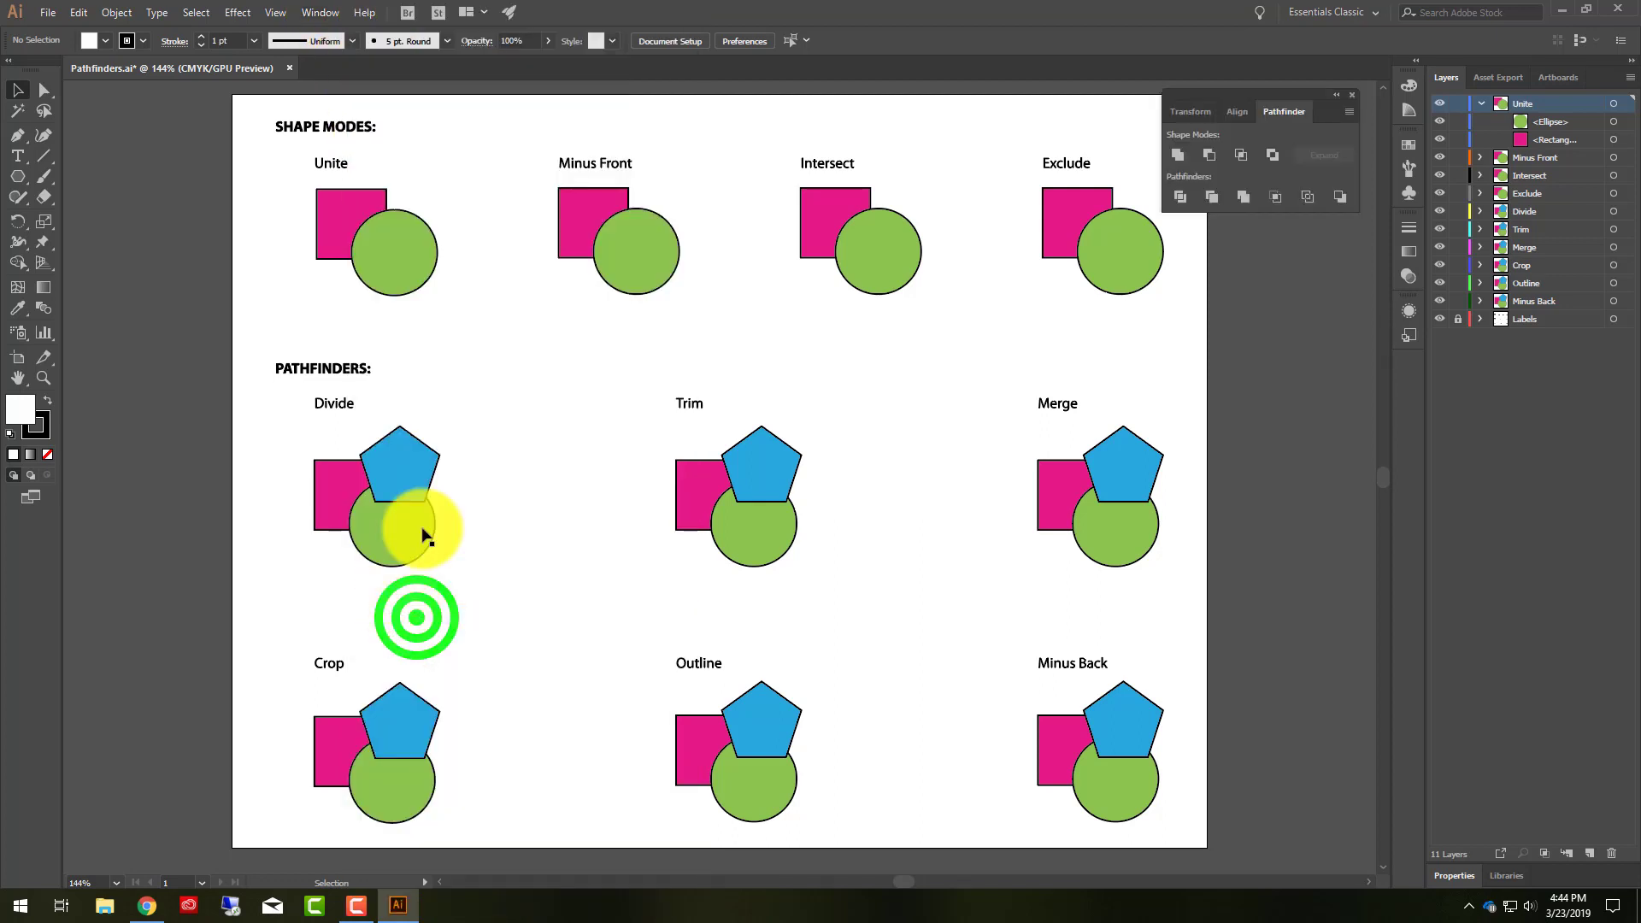
{"action": "left_click", "coordinate": [1279, 96]}
{"action": "left_click_drag", "start_coordinate": [1278, 96], "coordinate": [1408, 356]}
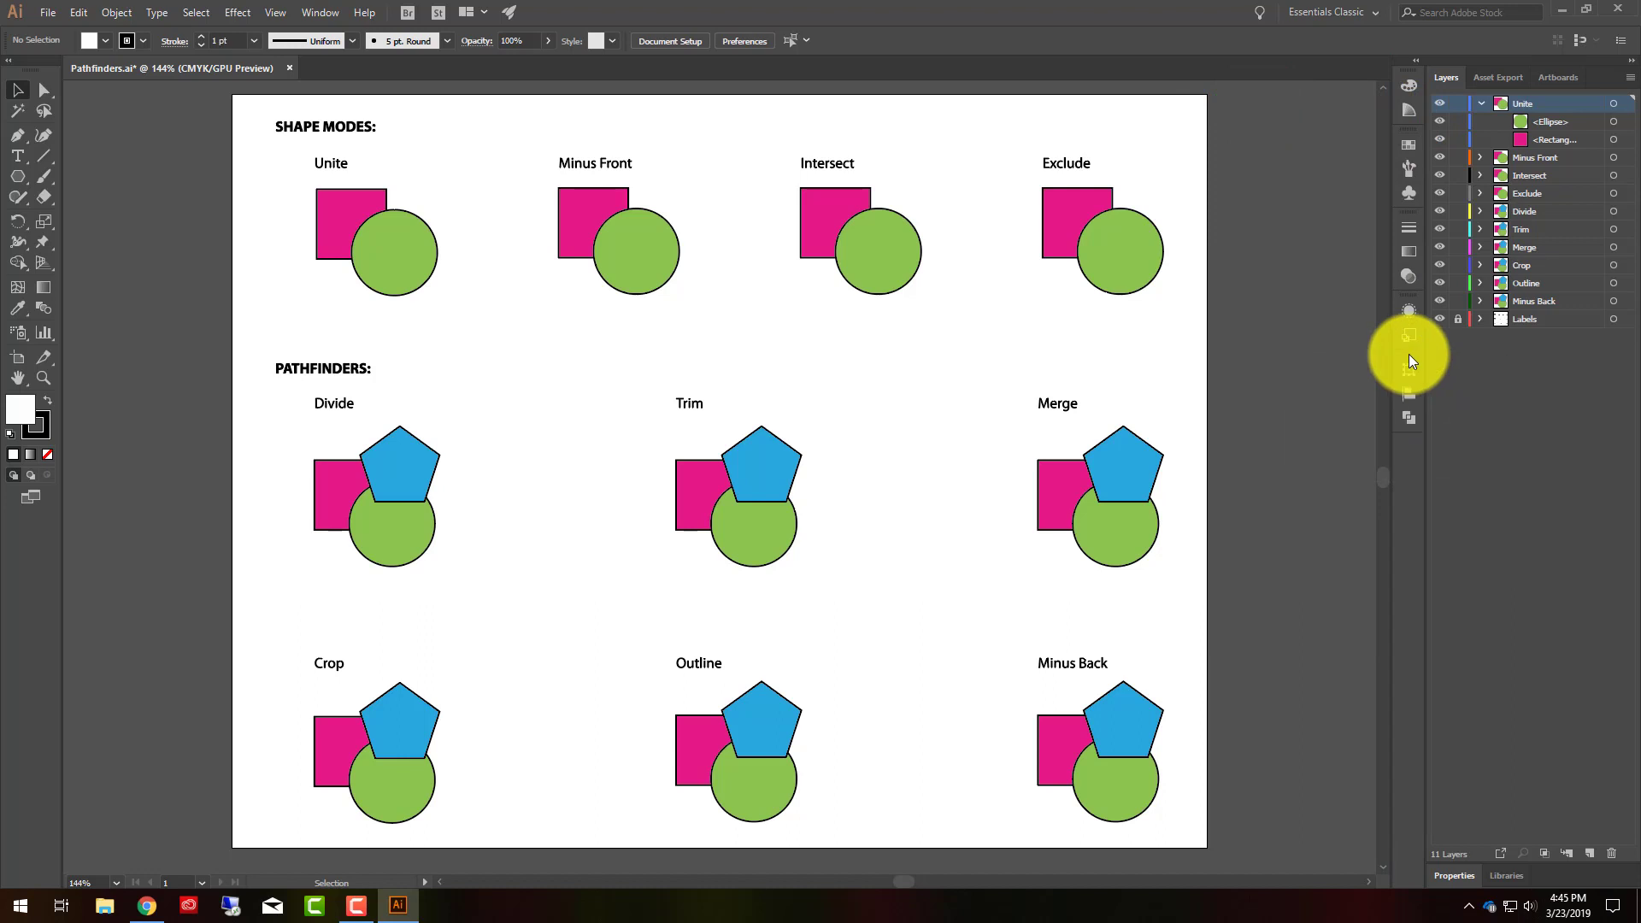
Step: Float the Pathfinder panel group beside the artboard, expanded to the Pathfinder tab
{"action": "left_click", "coordinate": [1405, 425]}
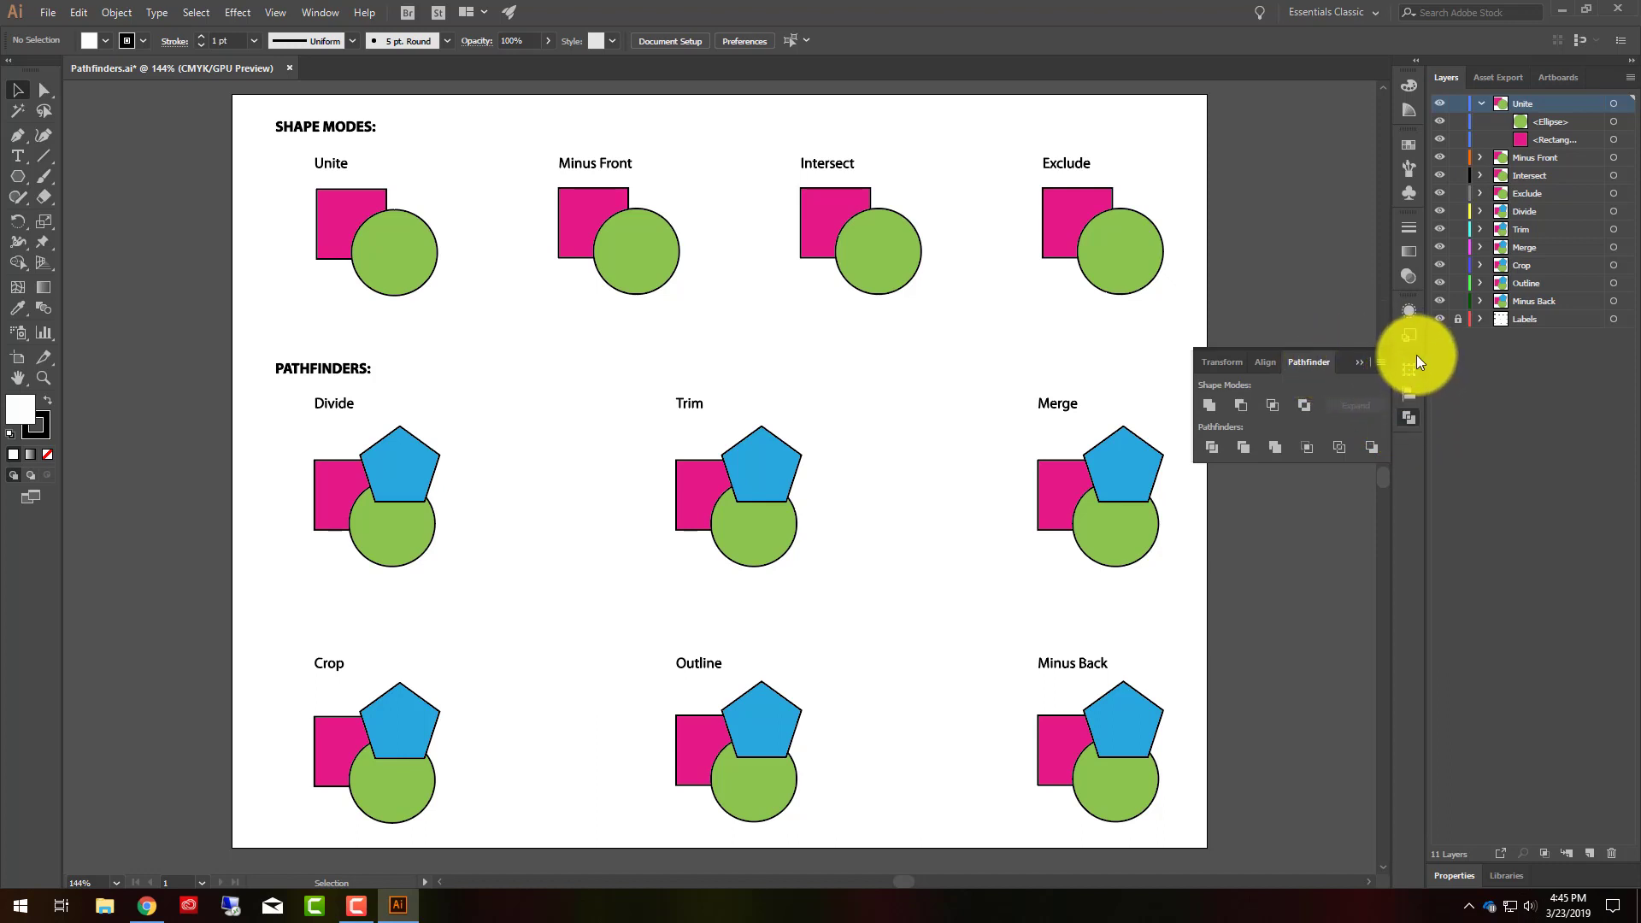
{"action": "left_click_drag", "start_coordinate": [1414, 355], "coordinate": [1205, 102]}
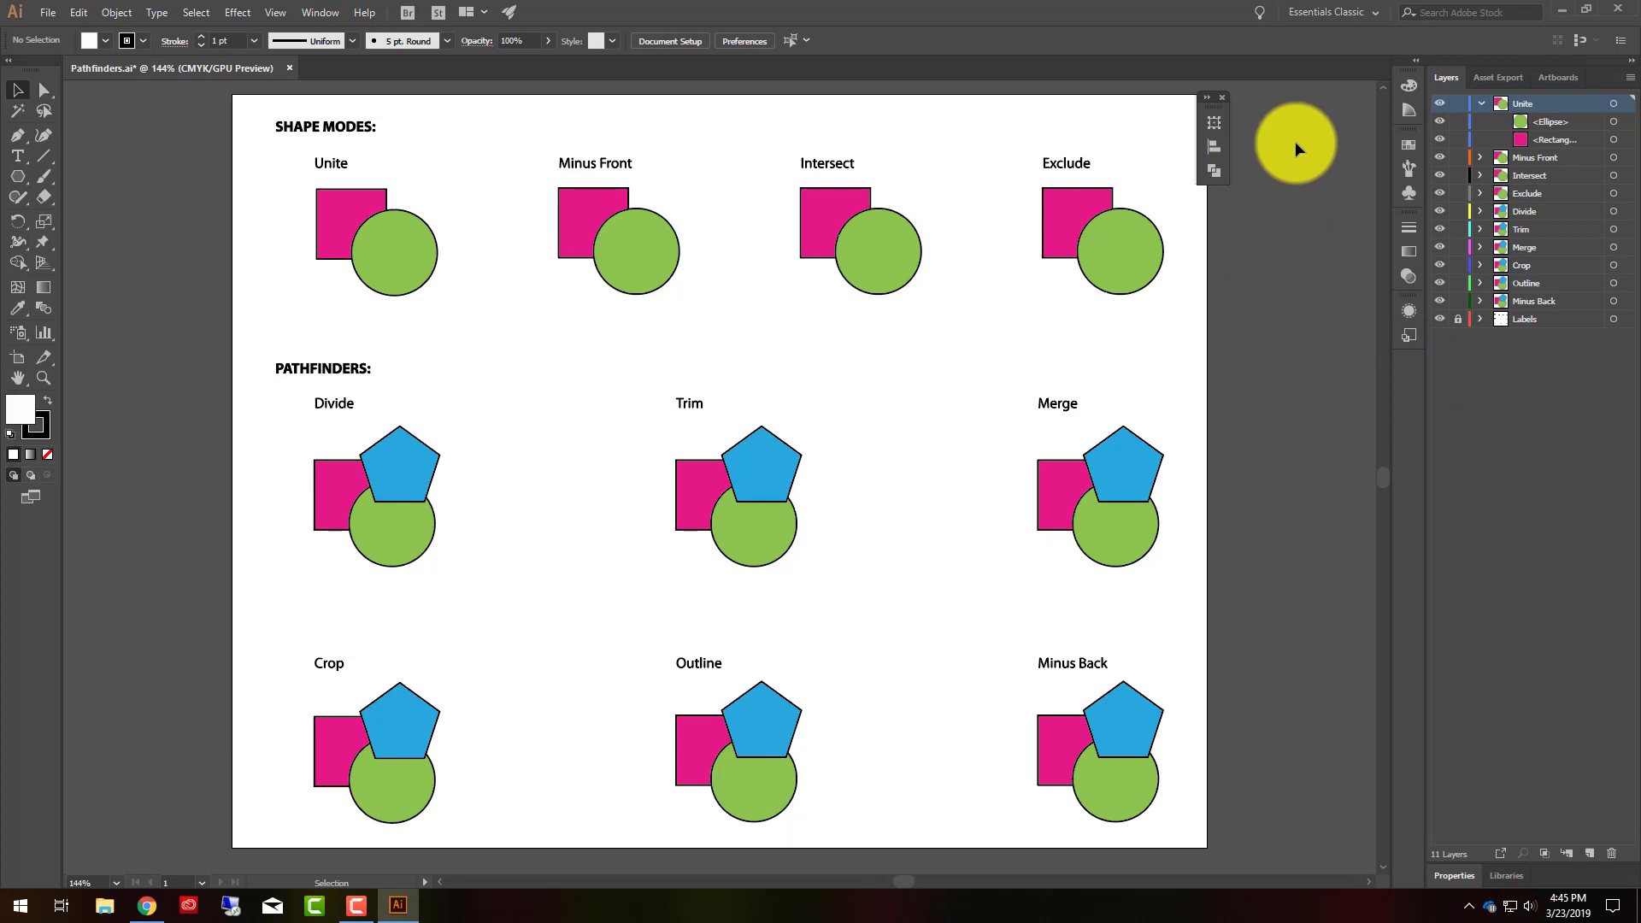
{"action": "double_click", "coordinate": [1210, 99]}
{"action": "left_click", "coordinate": [1266, 95]}
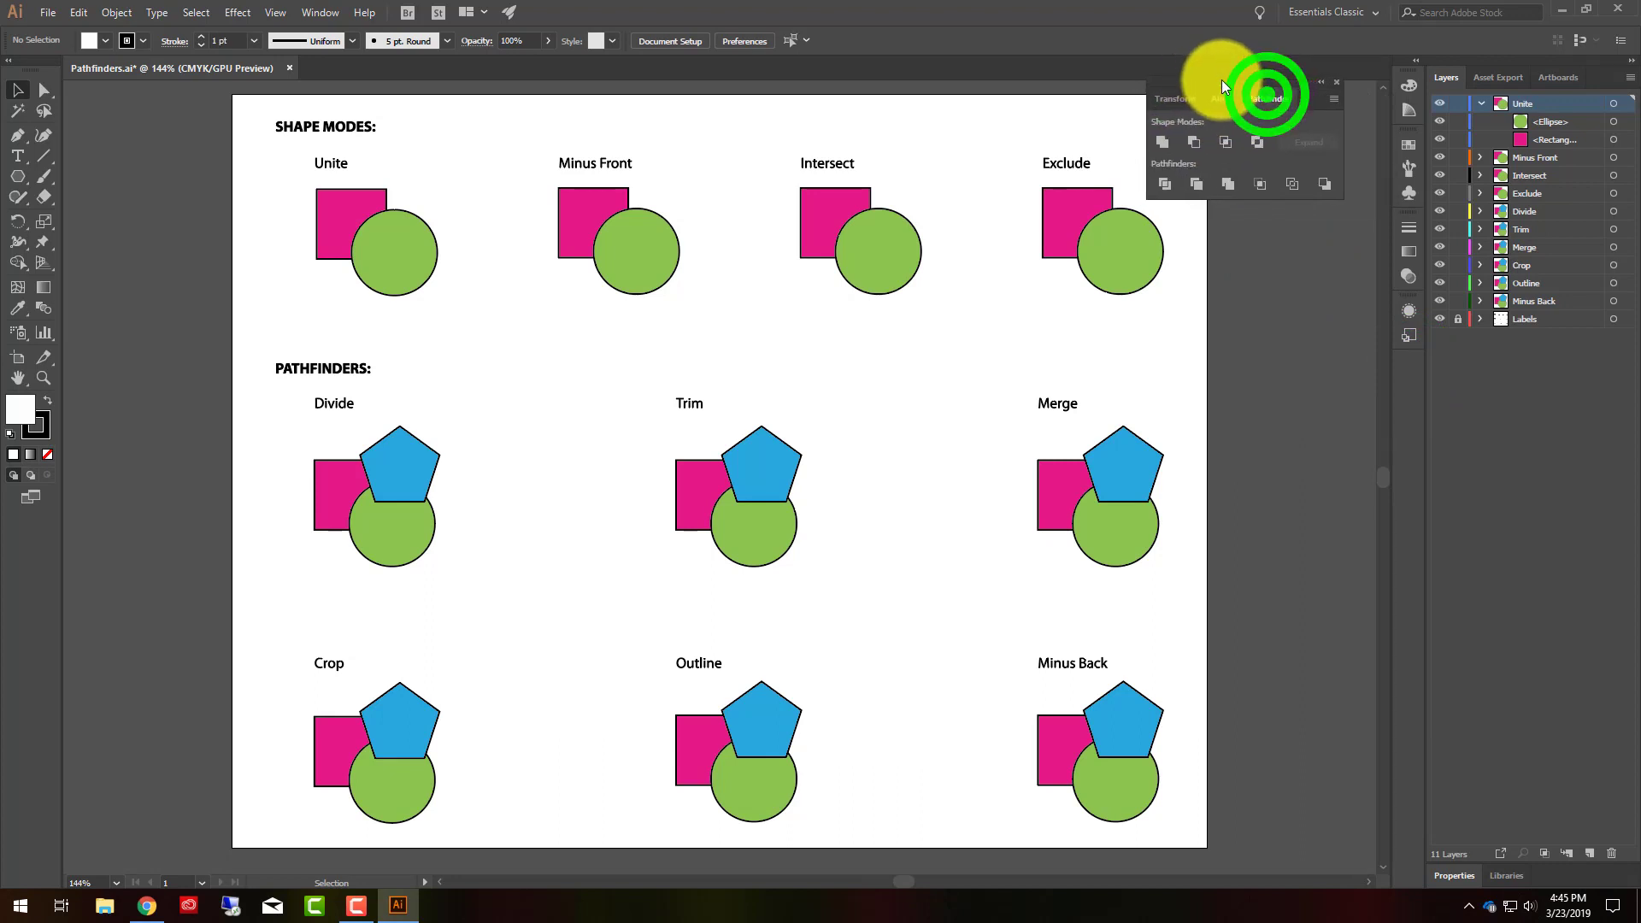
{"action": "left_click_drag", "start_coordinate": [1223, 85], "coordinate": [1237, 92]}
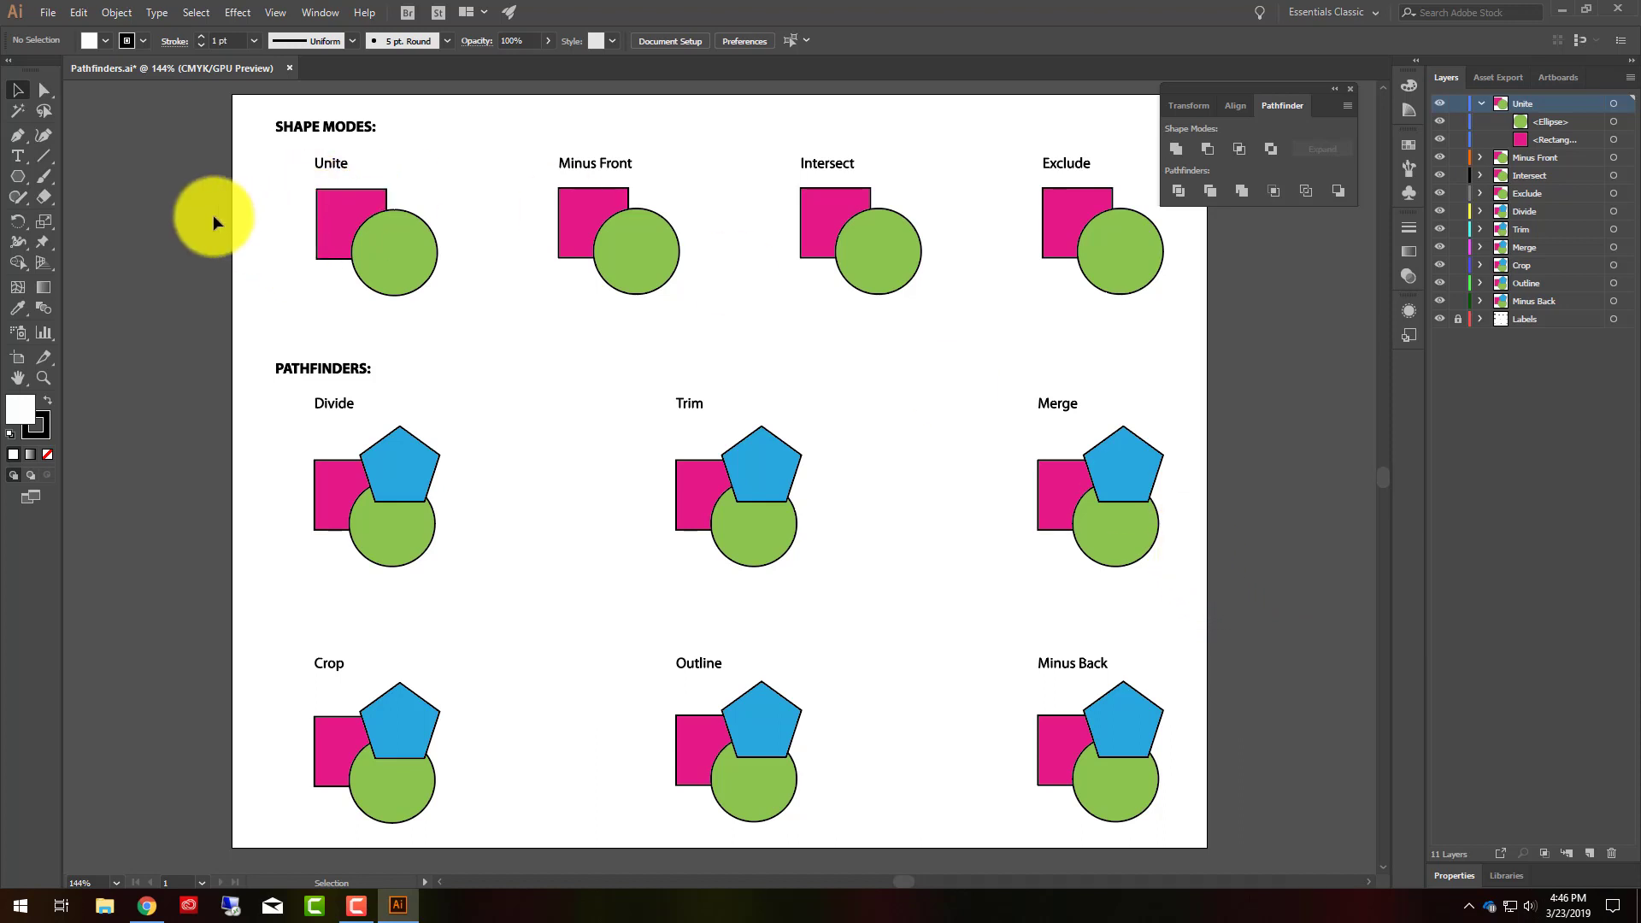
{"action": "left_click", "coordinate": [280, 12]}
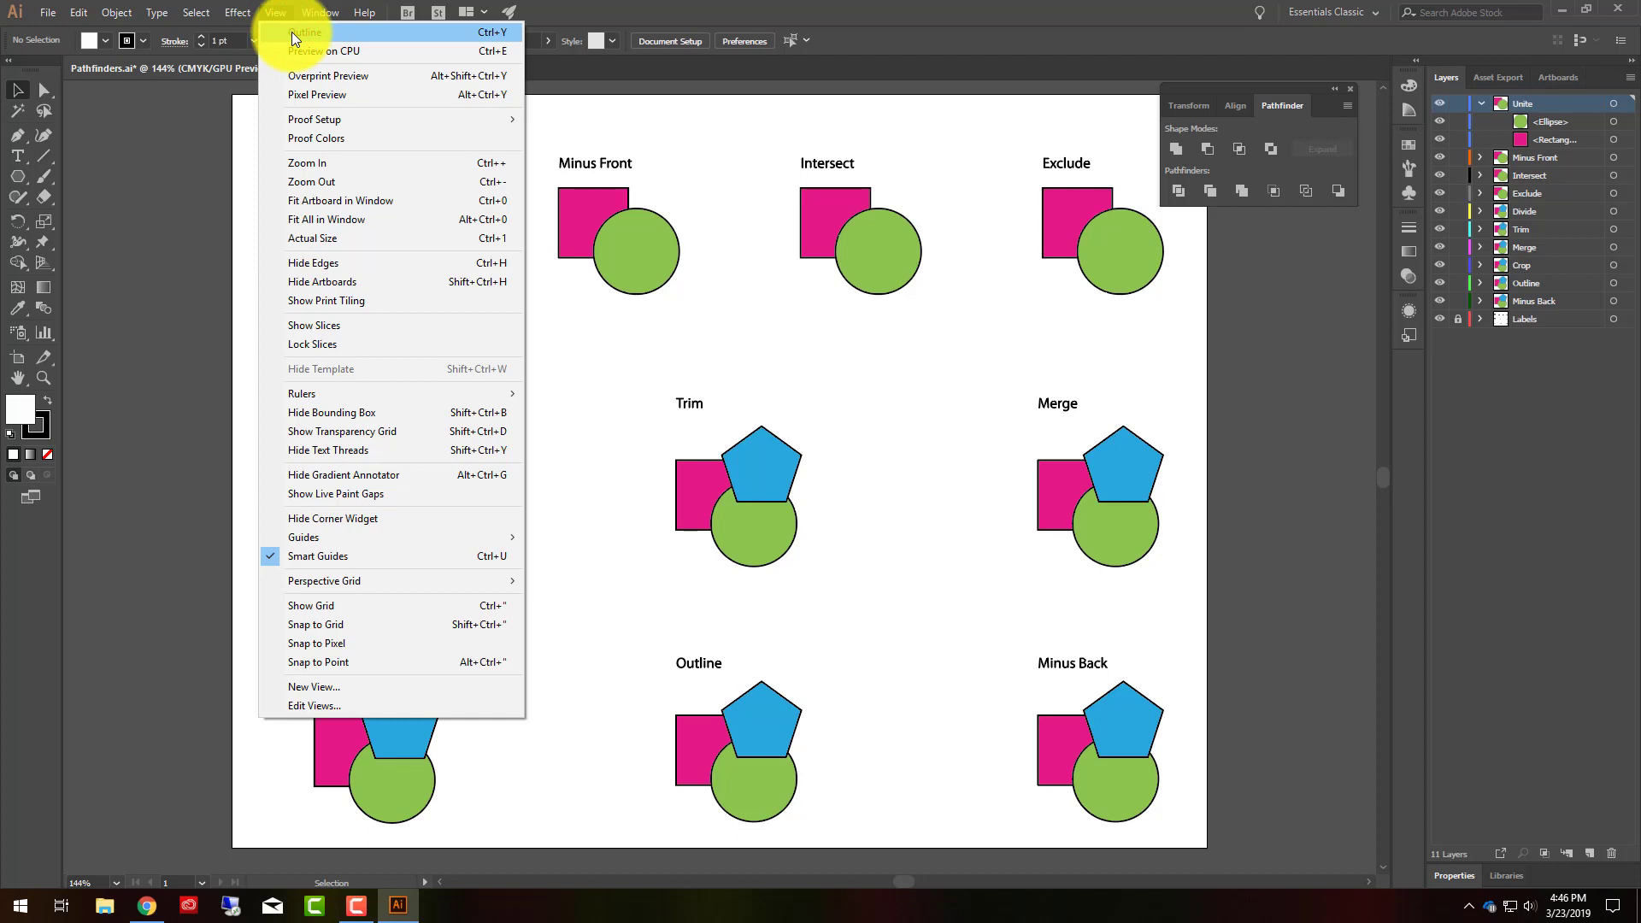
{"action": "left_click", "coordinate": [290, 32]}
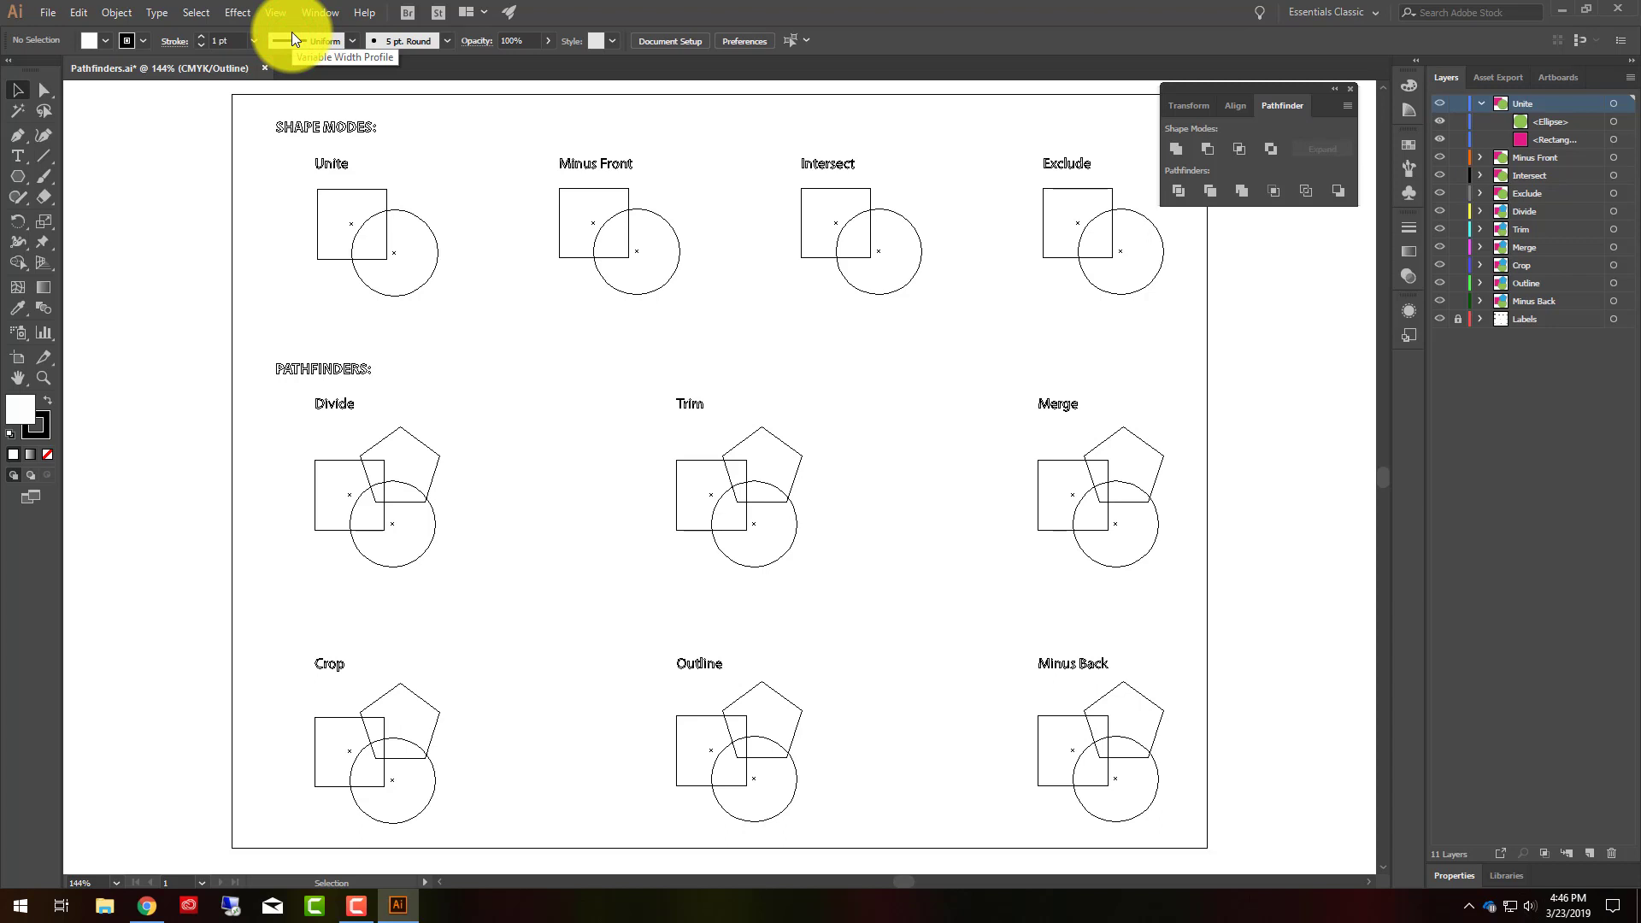
{"action": "left_click", "coordinate": [272, 14]}
{"action": "left_click", "coordinate": [288, 37]}
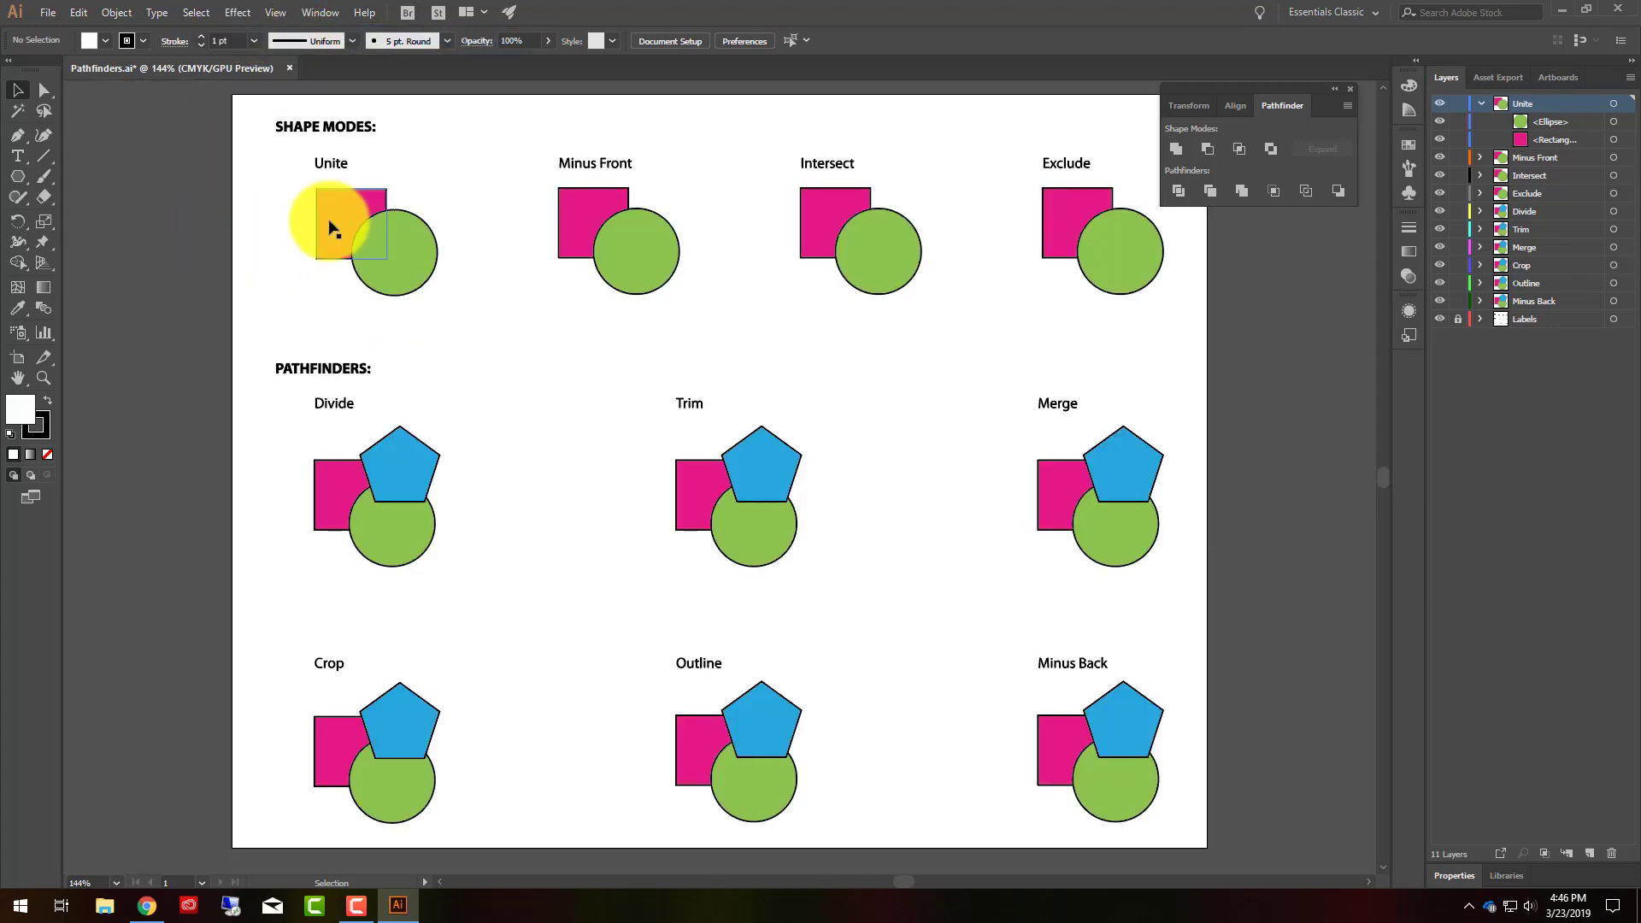
Step: Unite the Unite example's square and circle into one green path, reapplying after one undo
{"action": "left_click_drag", "start_coordinate": [295, 210], "coordinate": [428, 263]}
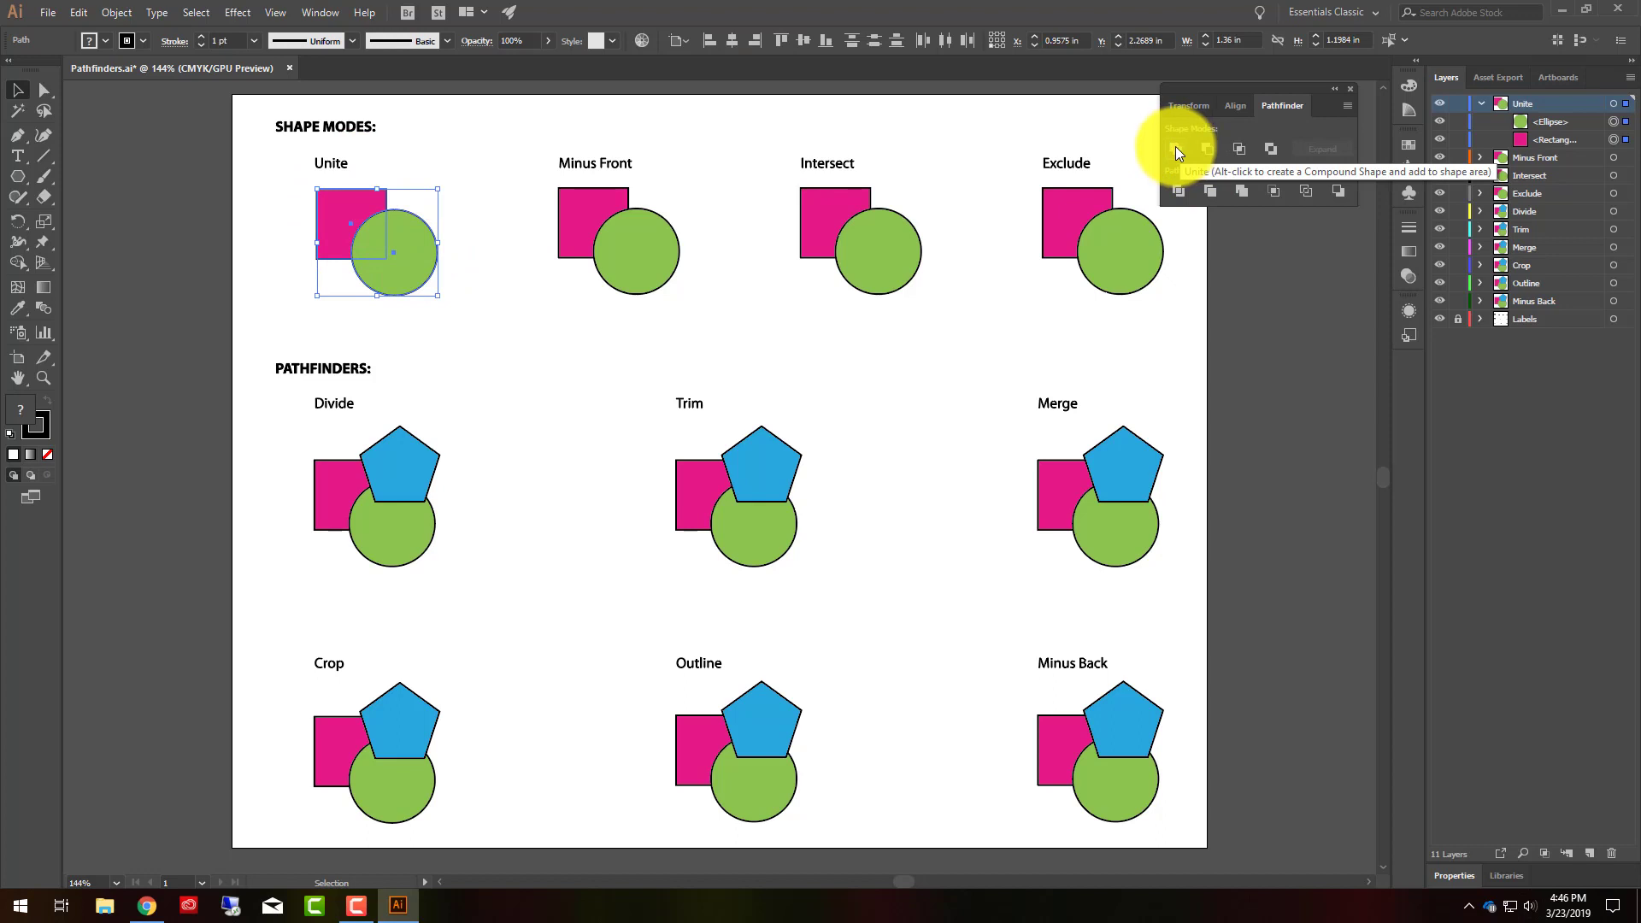
{"action": "left_click_drag", "start_coordinate": [1275, 89], "coordinate": [645, 117]}
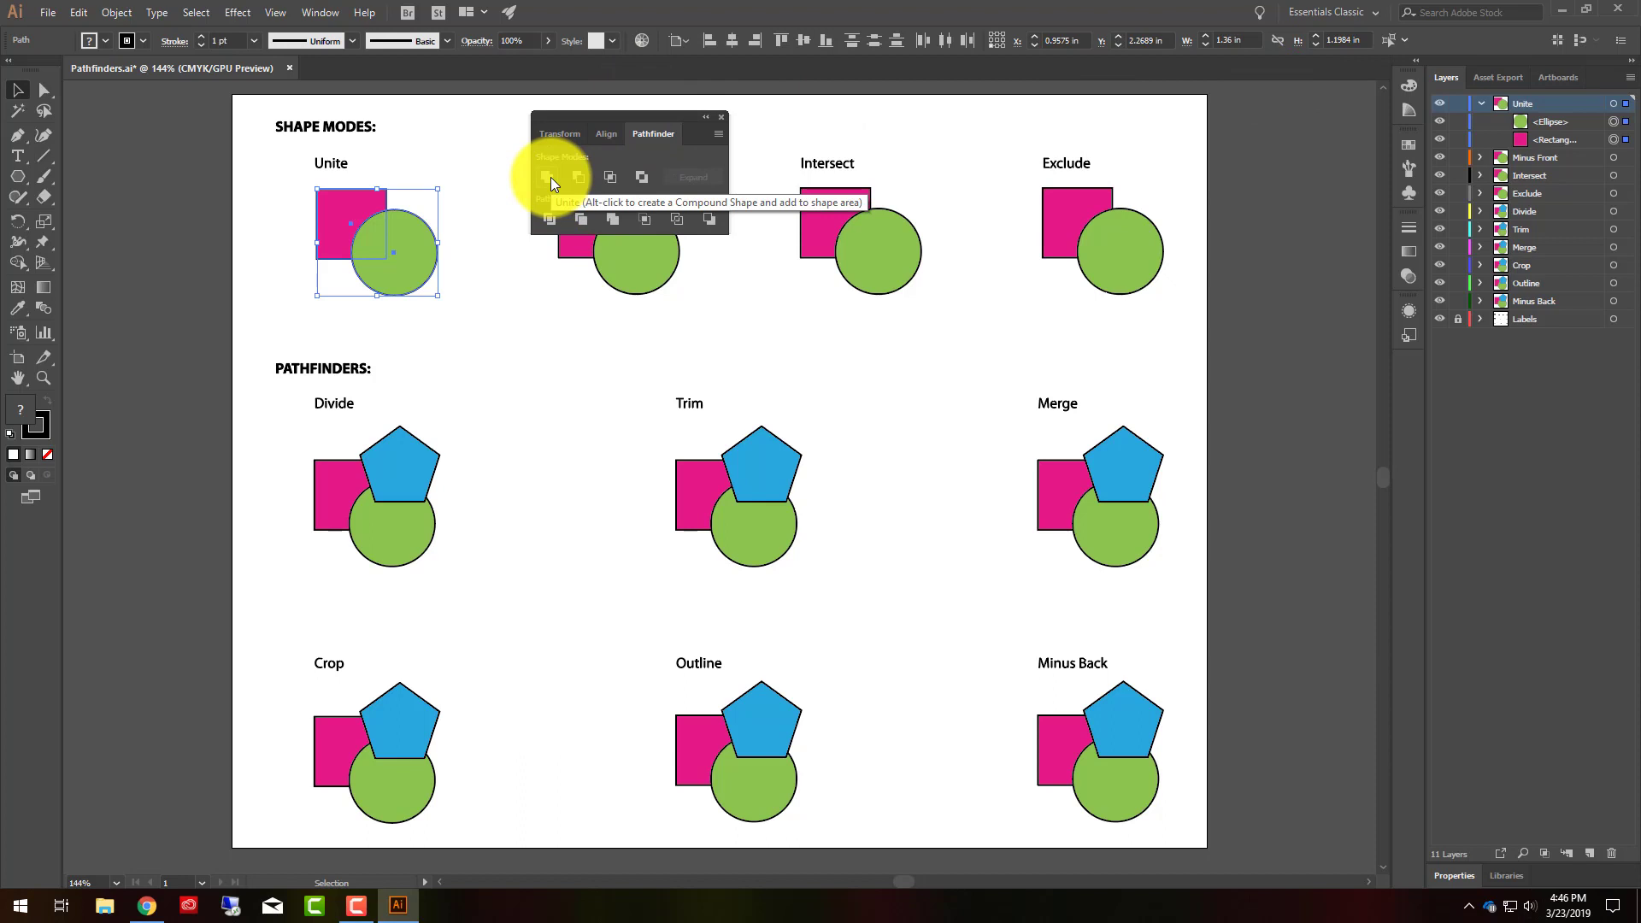
{"action": "left_click", "coordinate": [550, 177]}
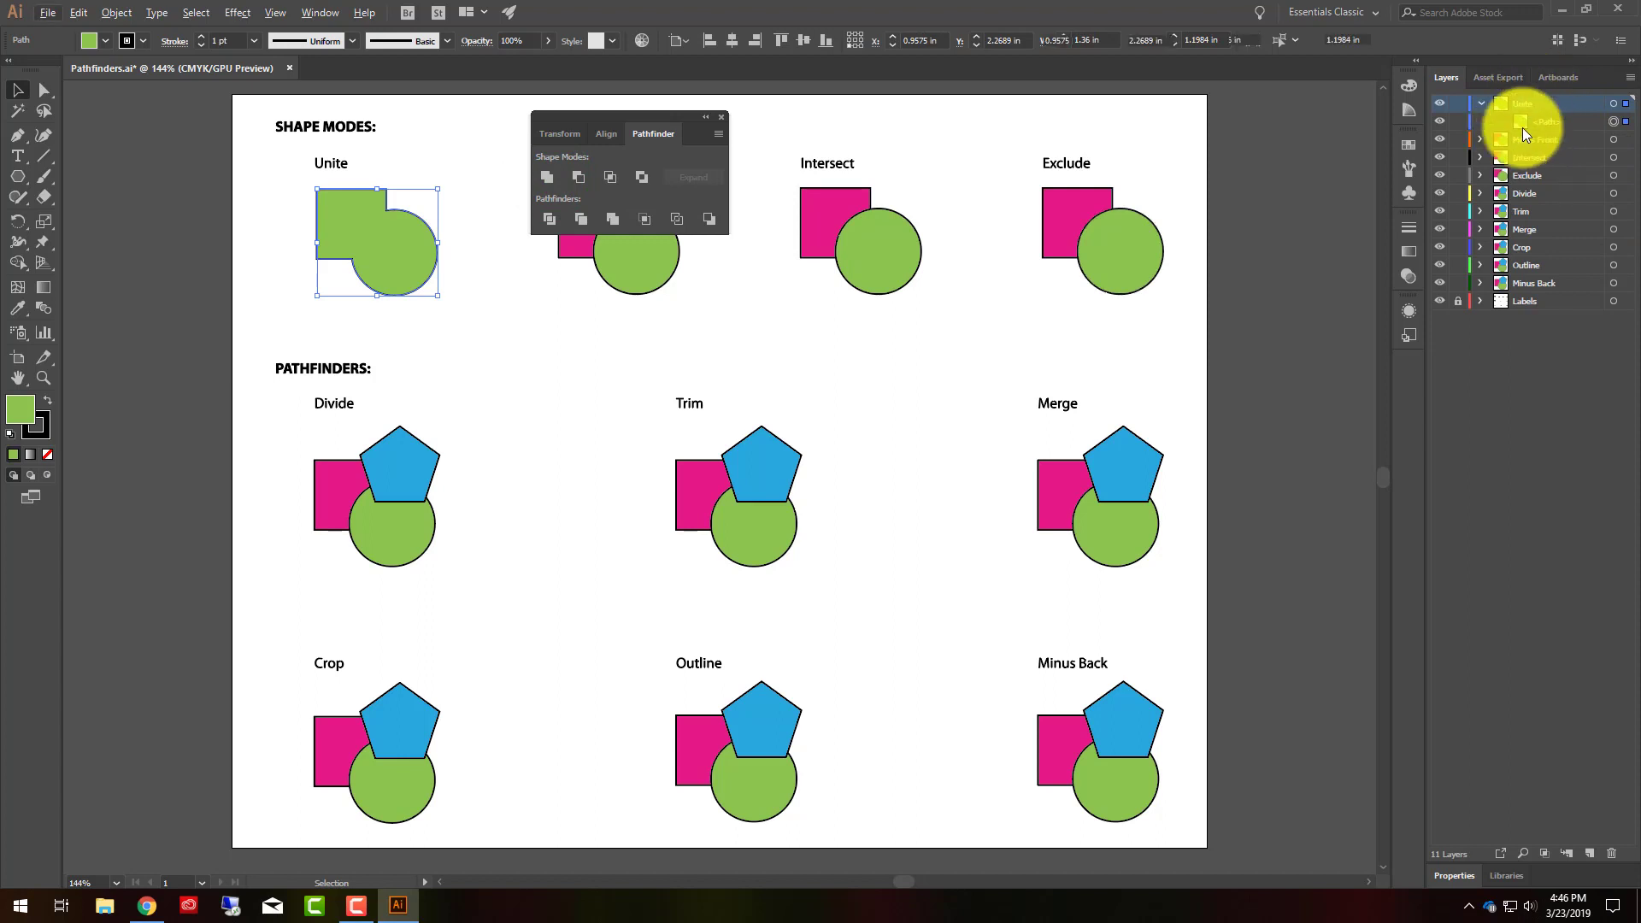
{"action": "key", "text": "ctrl+z"}
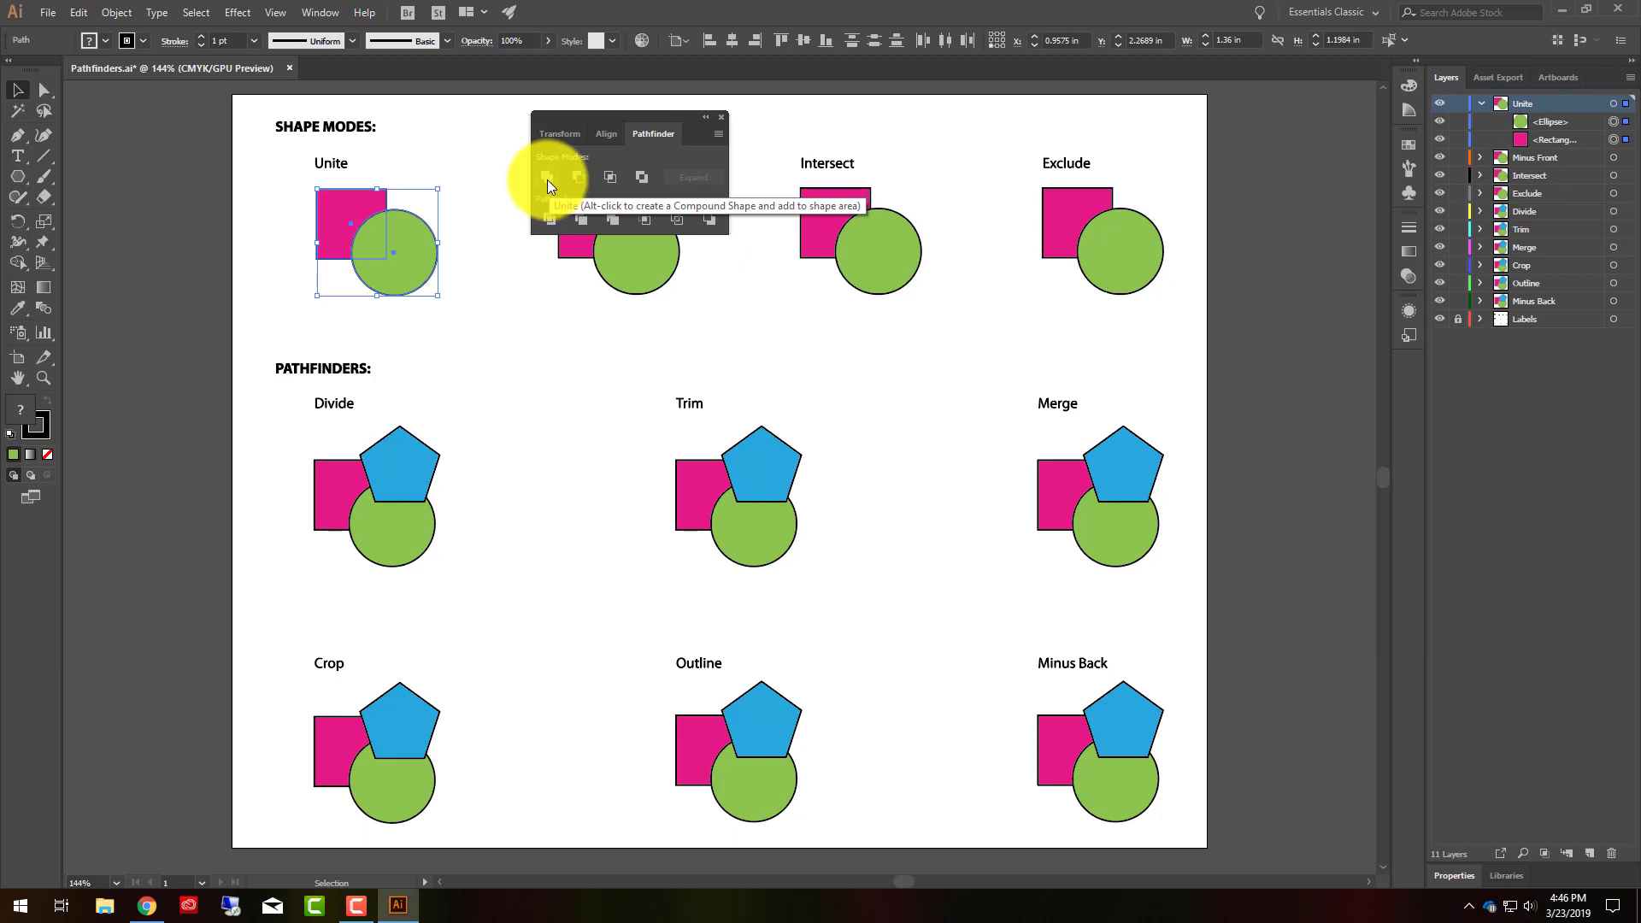
{"action": "left_click", "coordinate": [547, 180]}
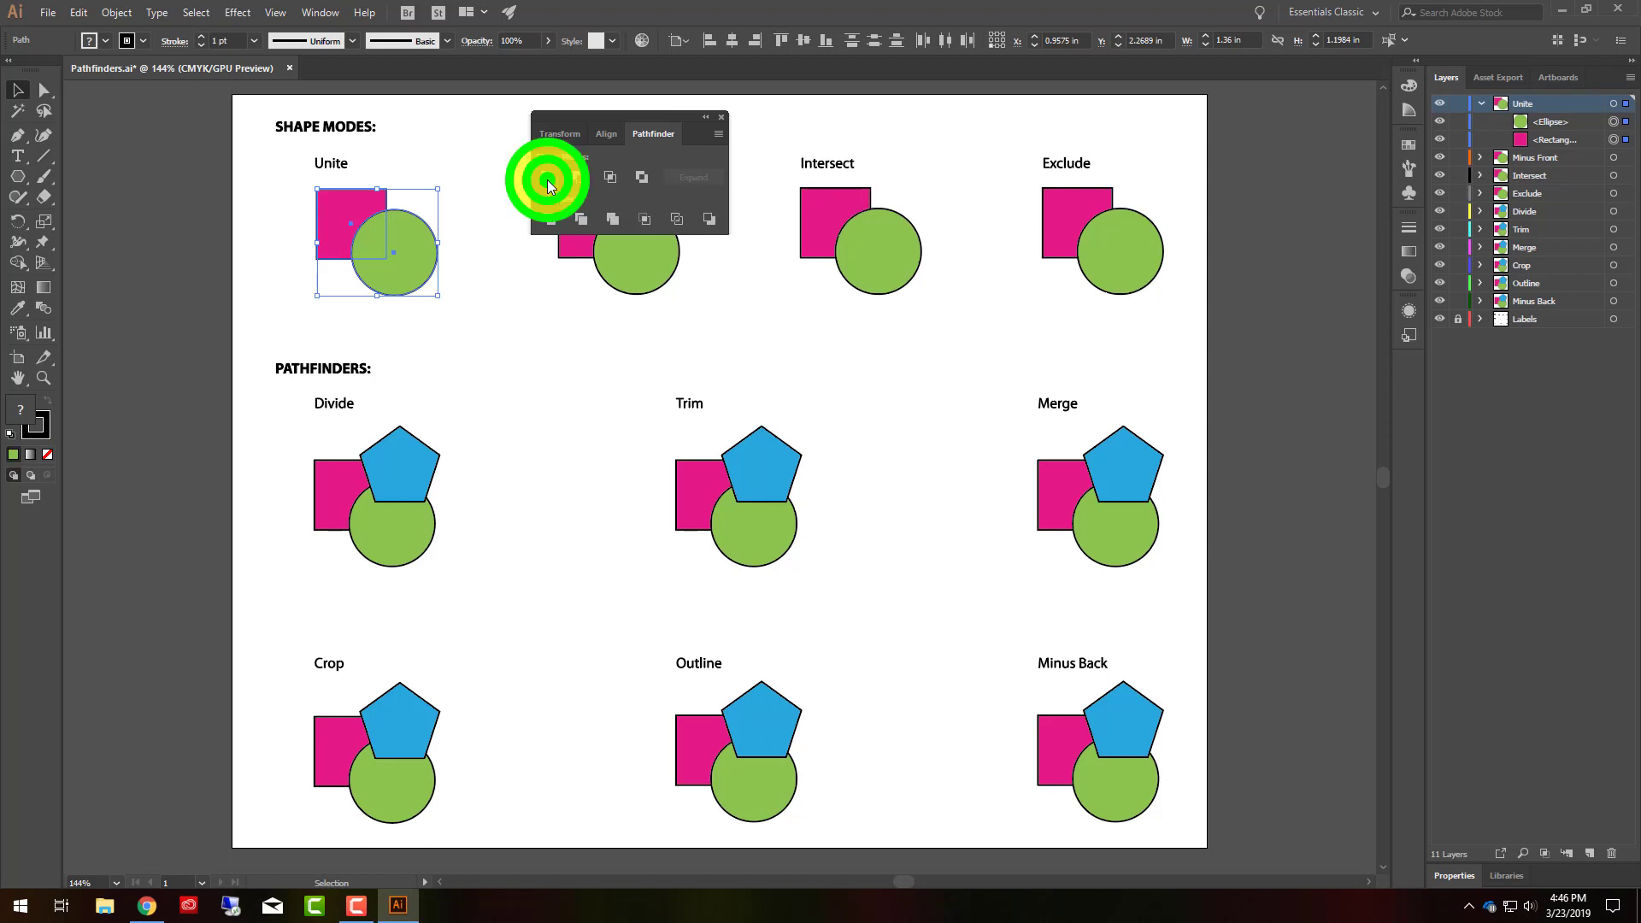
{"action": "left_click", "coordinate": [1546, 122]}
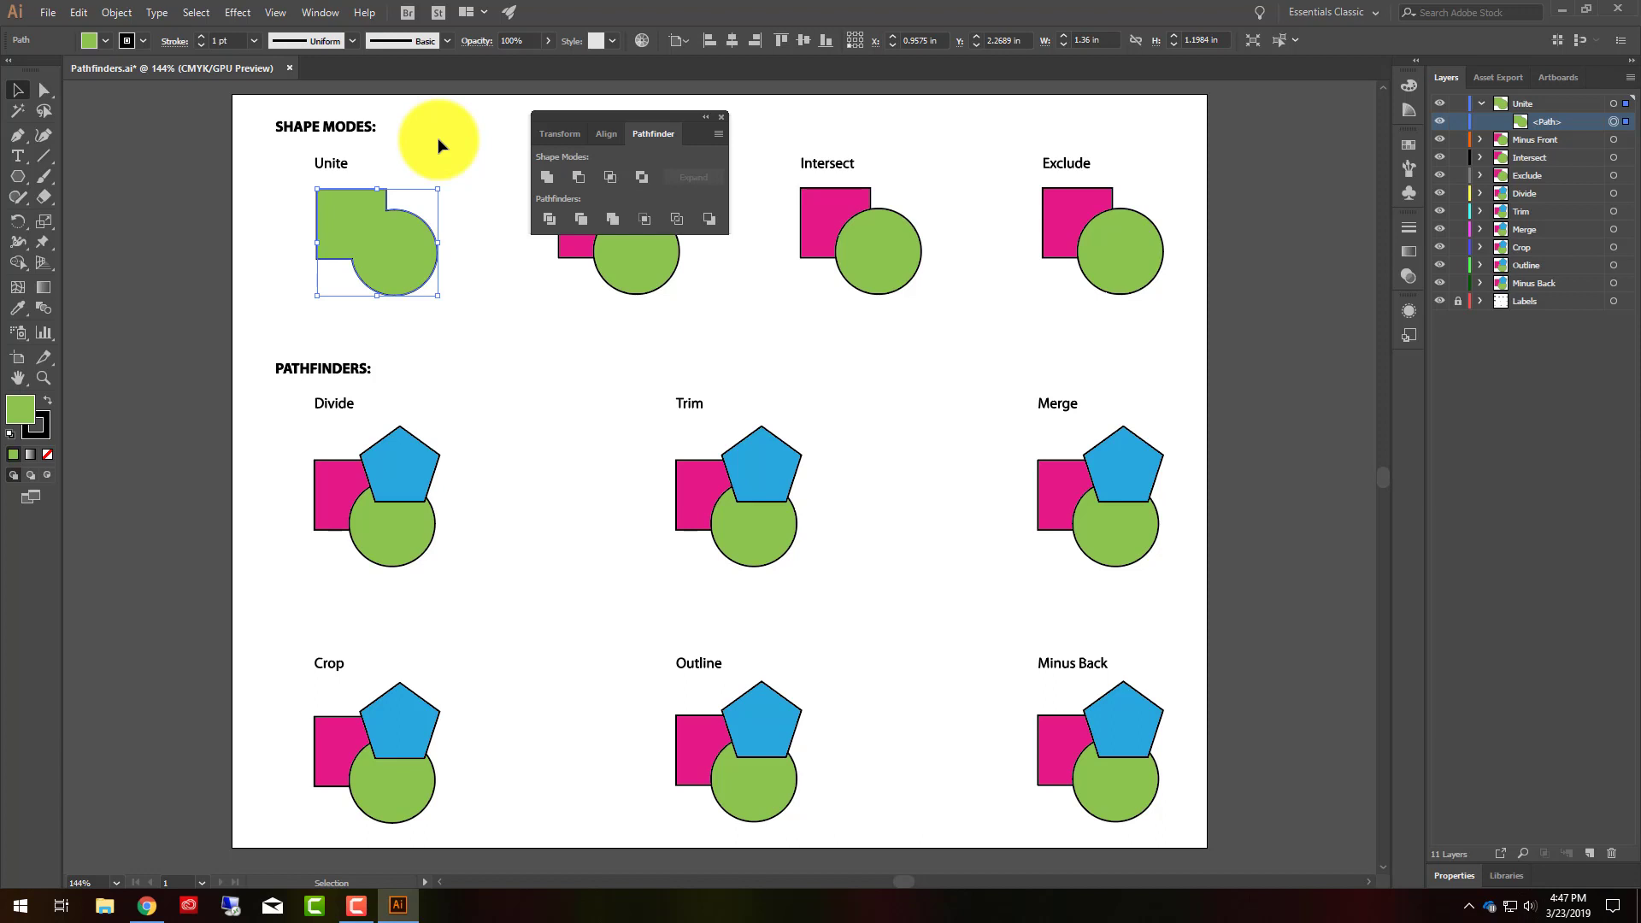
{"action": "left_click_drag", "start_coordinate": [572, 120], "coordinate": [396, 68]}
Step: Apply Minus Front so the circle cuts a curved notch from the magenta square
{"action": "left_click", "coordinate": [1482, 102]}
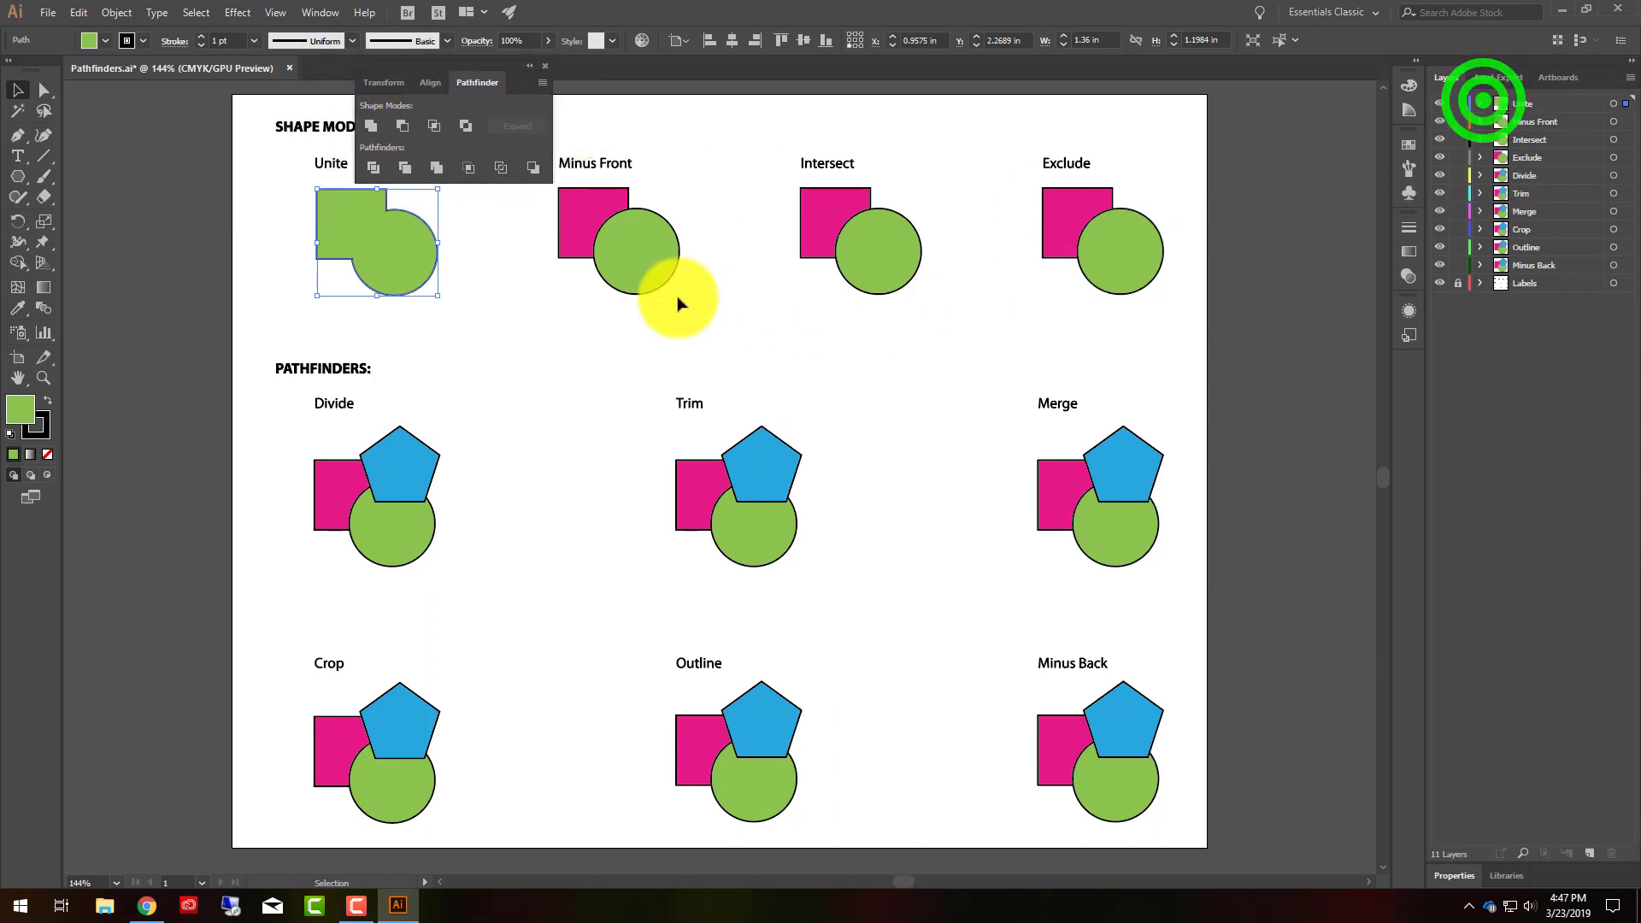
{"action": "left_click_drag", "start_coordinate": [679, 317], "coordinate": [571, 212]}
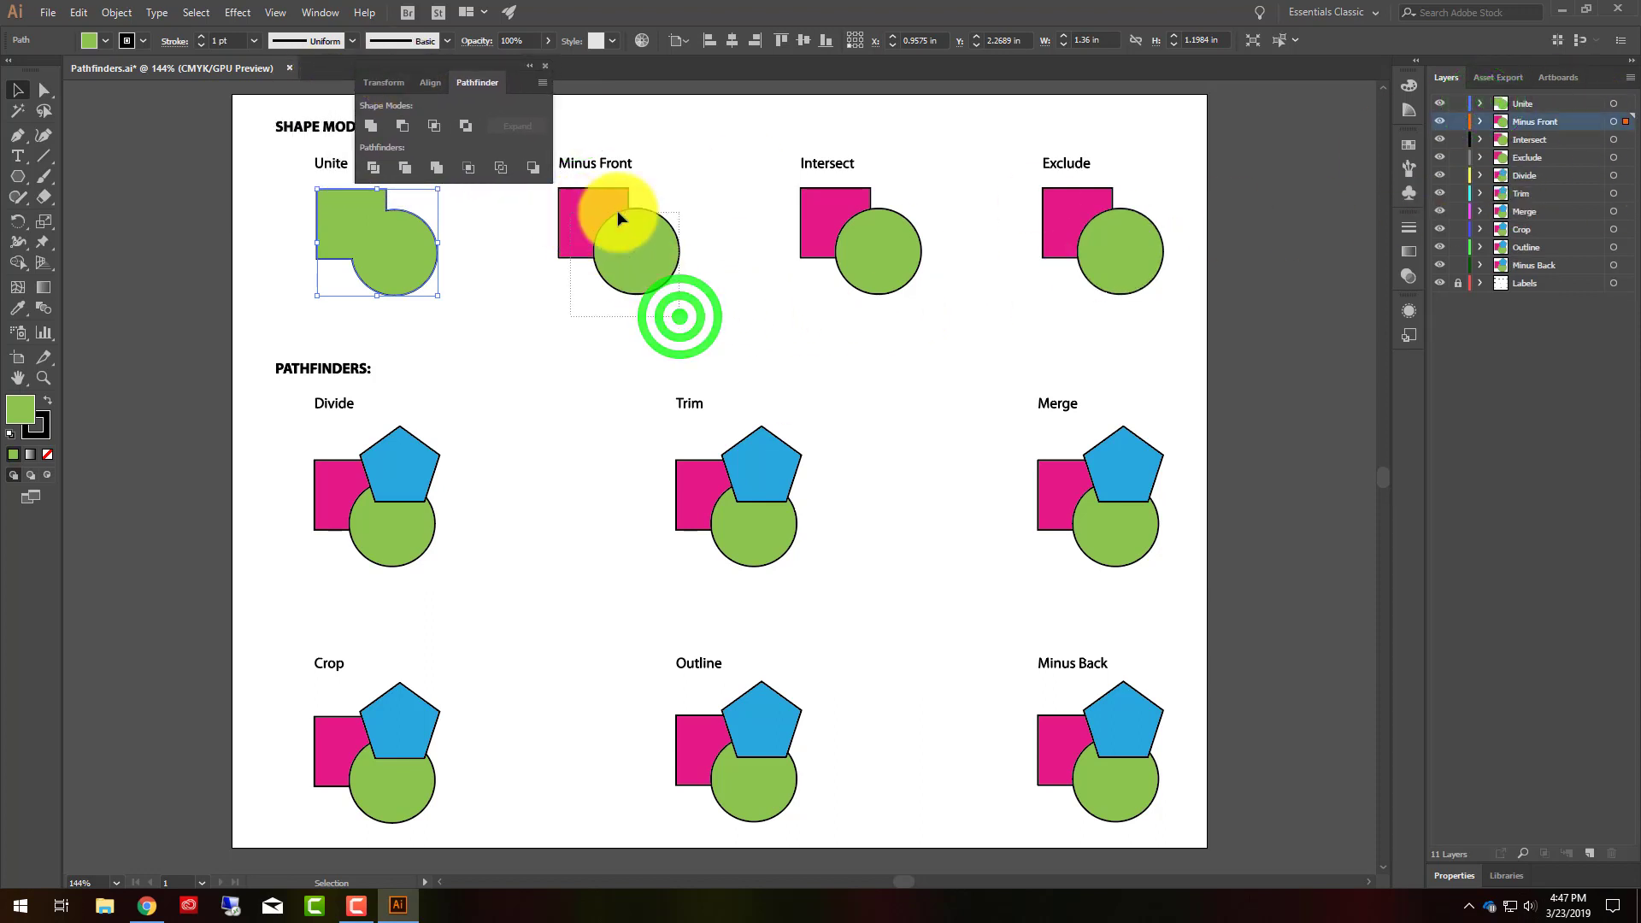
{"action": "left_click", "coordinate": [1478, 120]}
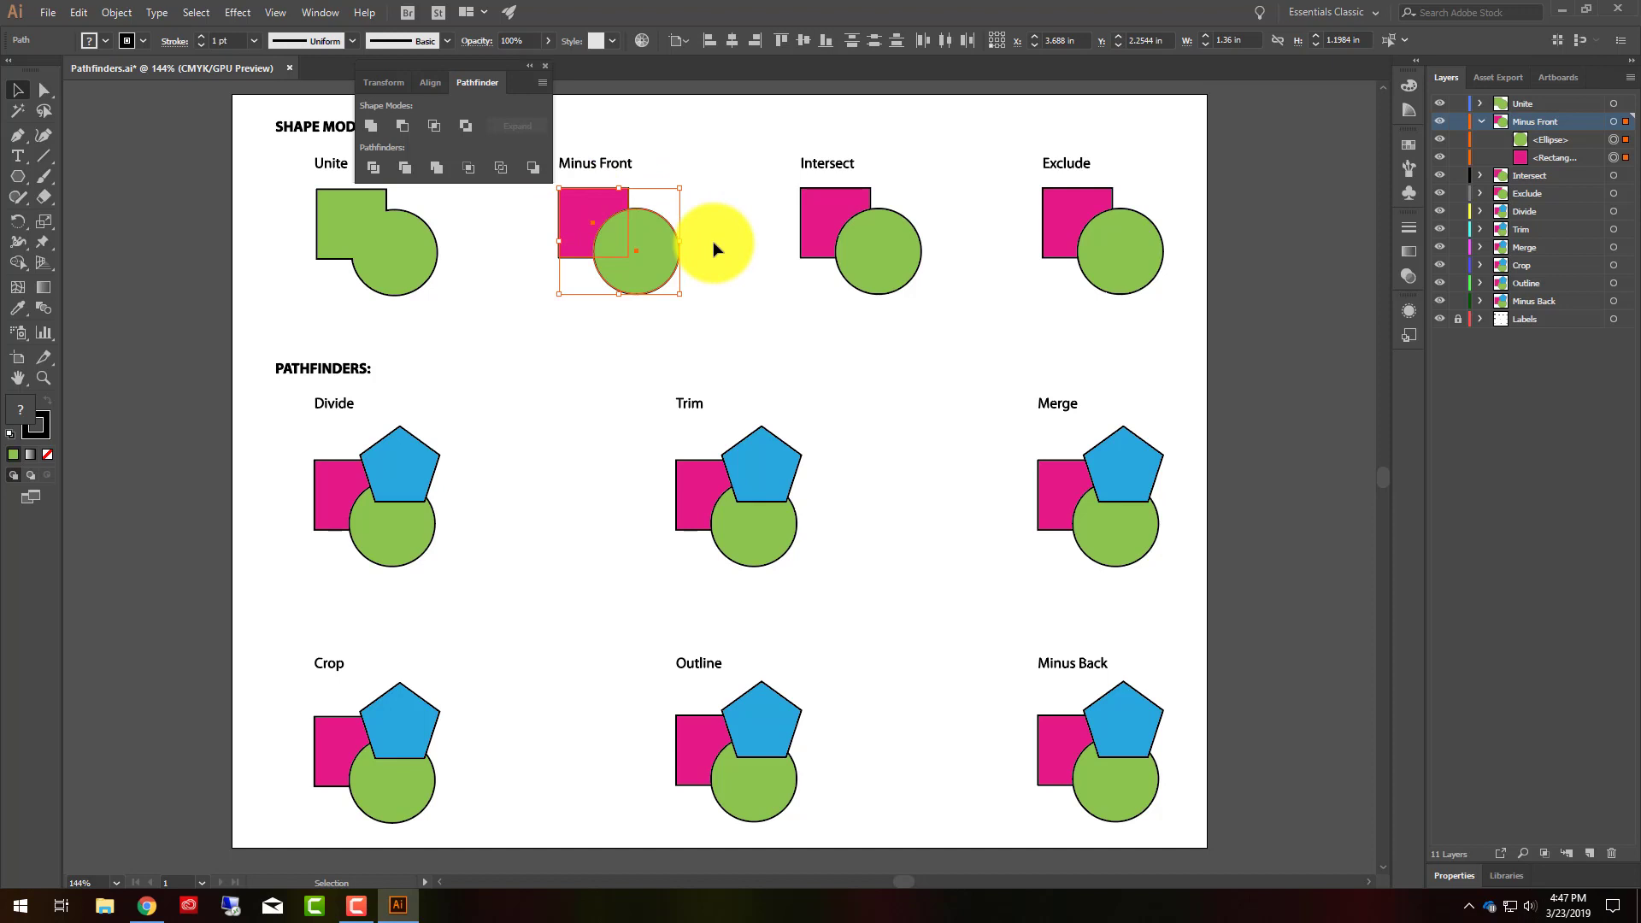
{"action": "left_click", "coordinate": [402, 127]}
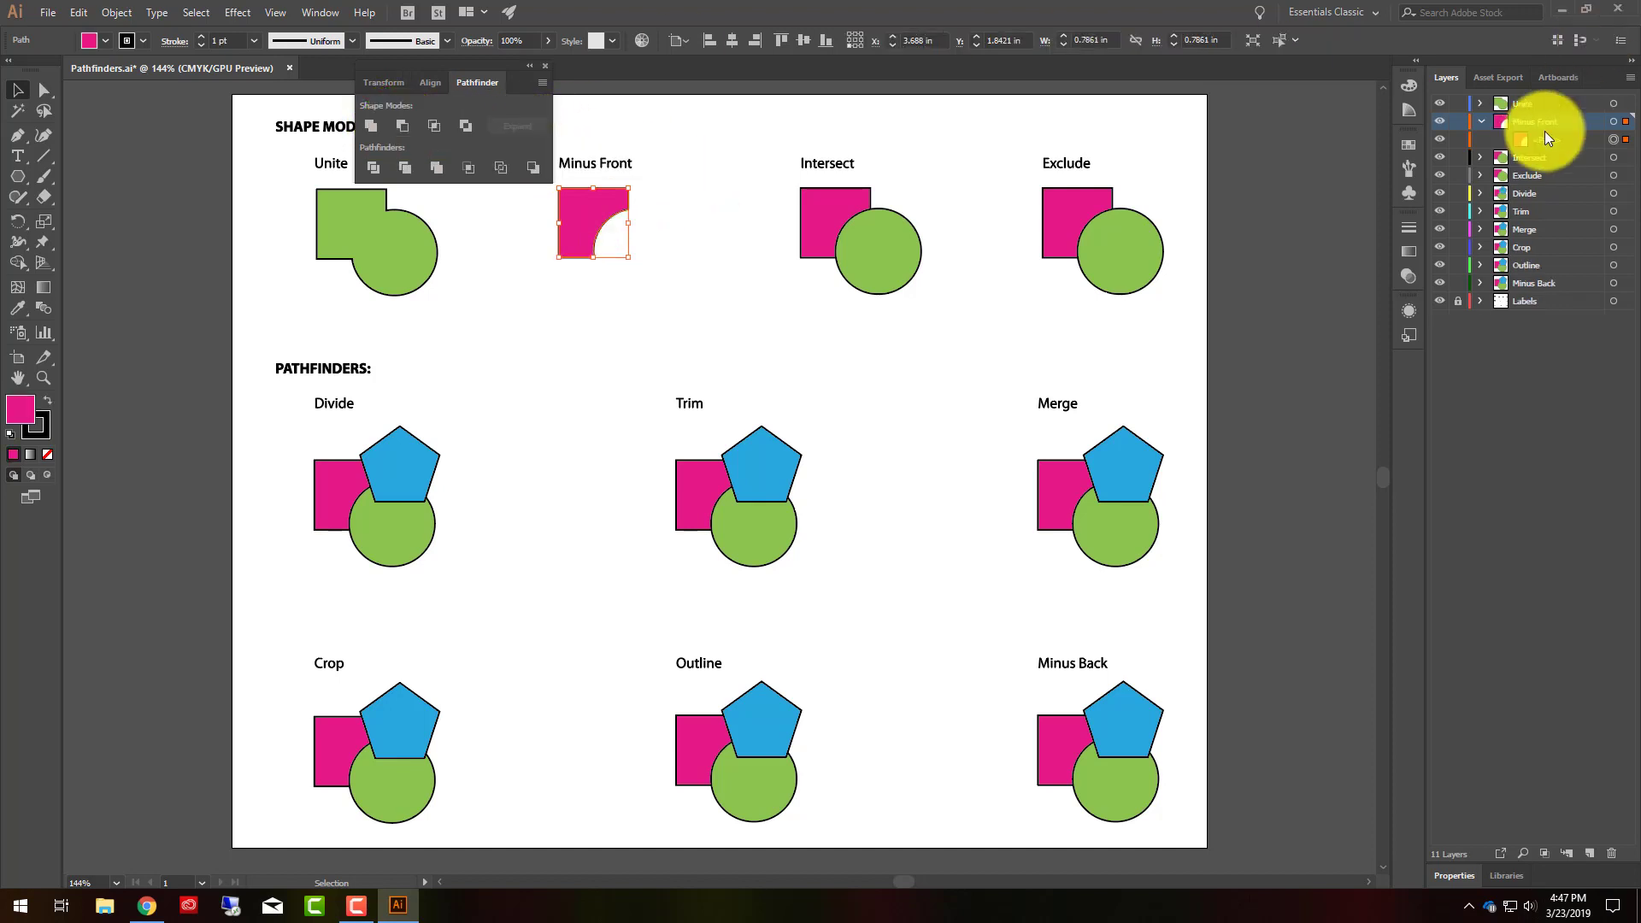
{"action": "left_click", "coordinate": [524, 293]}
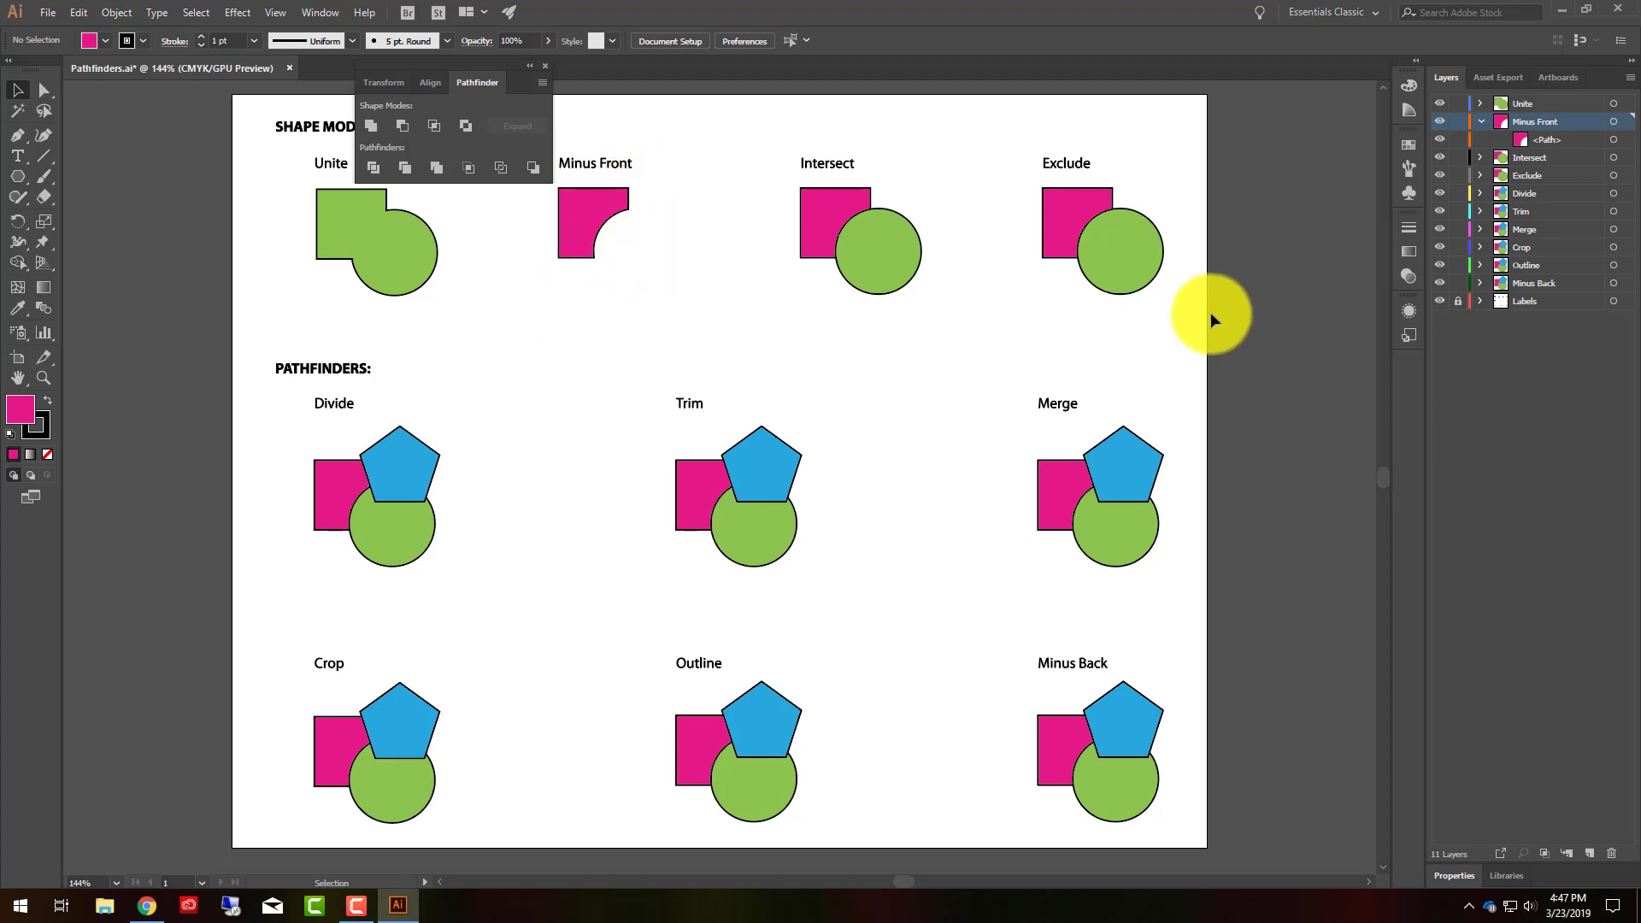
Step: Apply Intersect to the Intersect square and circle, keeping only their green overlap
{"action": "left_click", "coordinate": [1480, 120]}
{"action": "left_click_drag", "start_coordinate": [763, 198], "coordinate": [967, 296]}
{"action": "left_click", "coordinate": [1479, 138]}
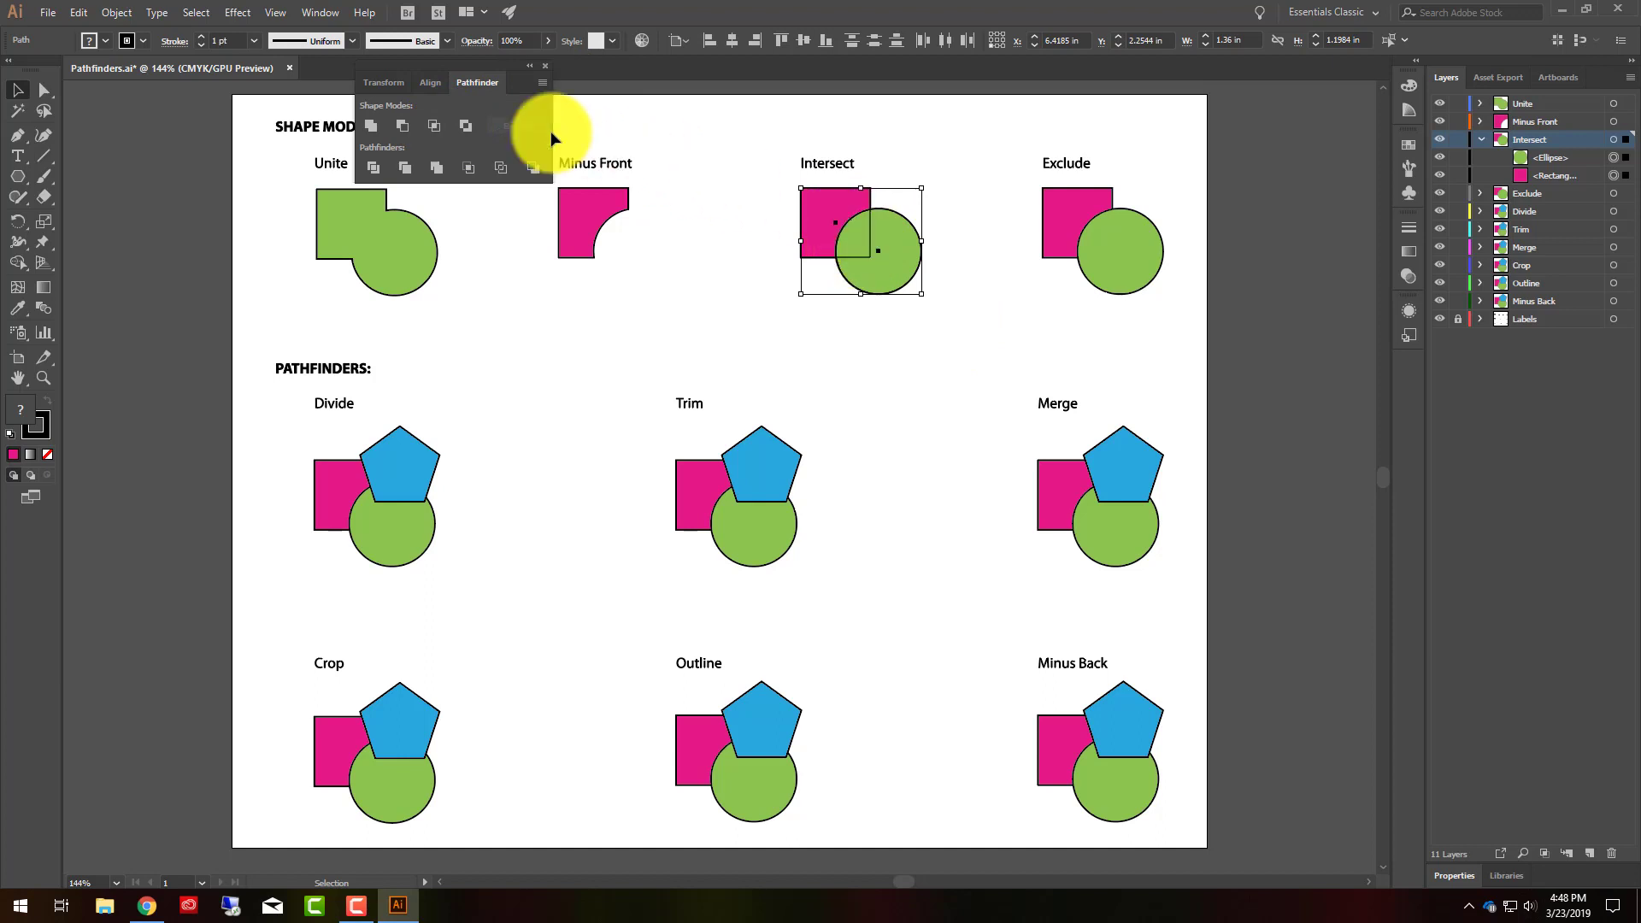
{"action": "left_click", "coordinate": [436, 126]}
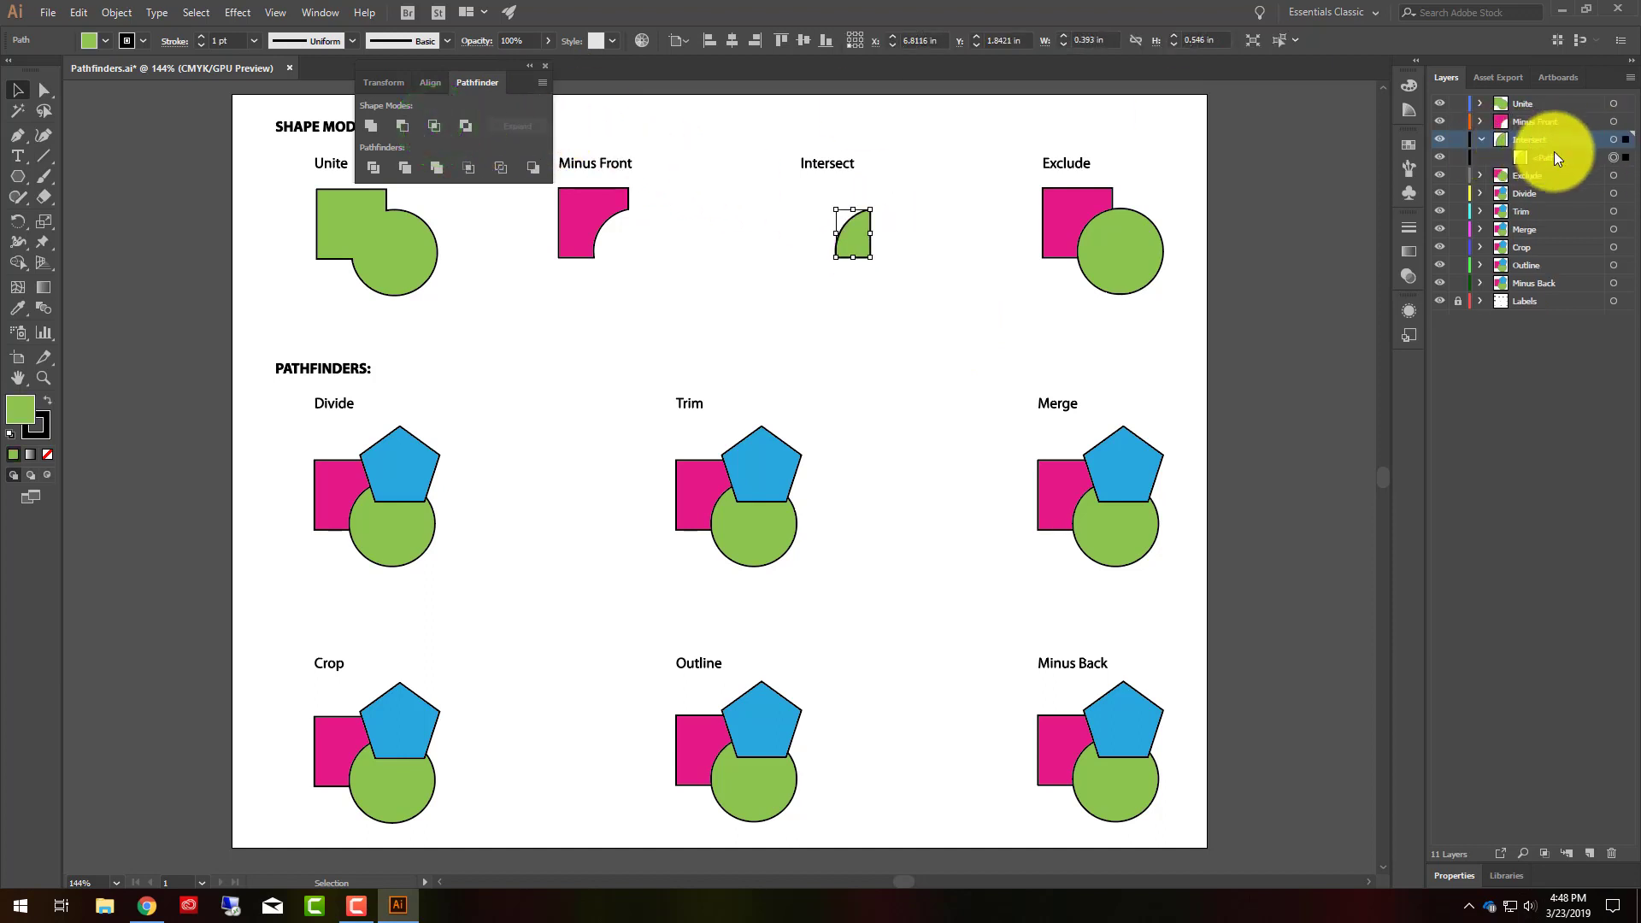
{"action": "left_click", "coordinate": [943, 275]}
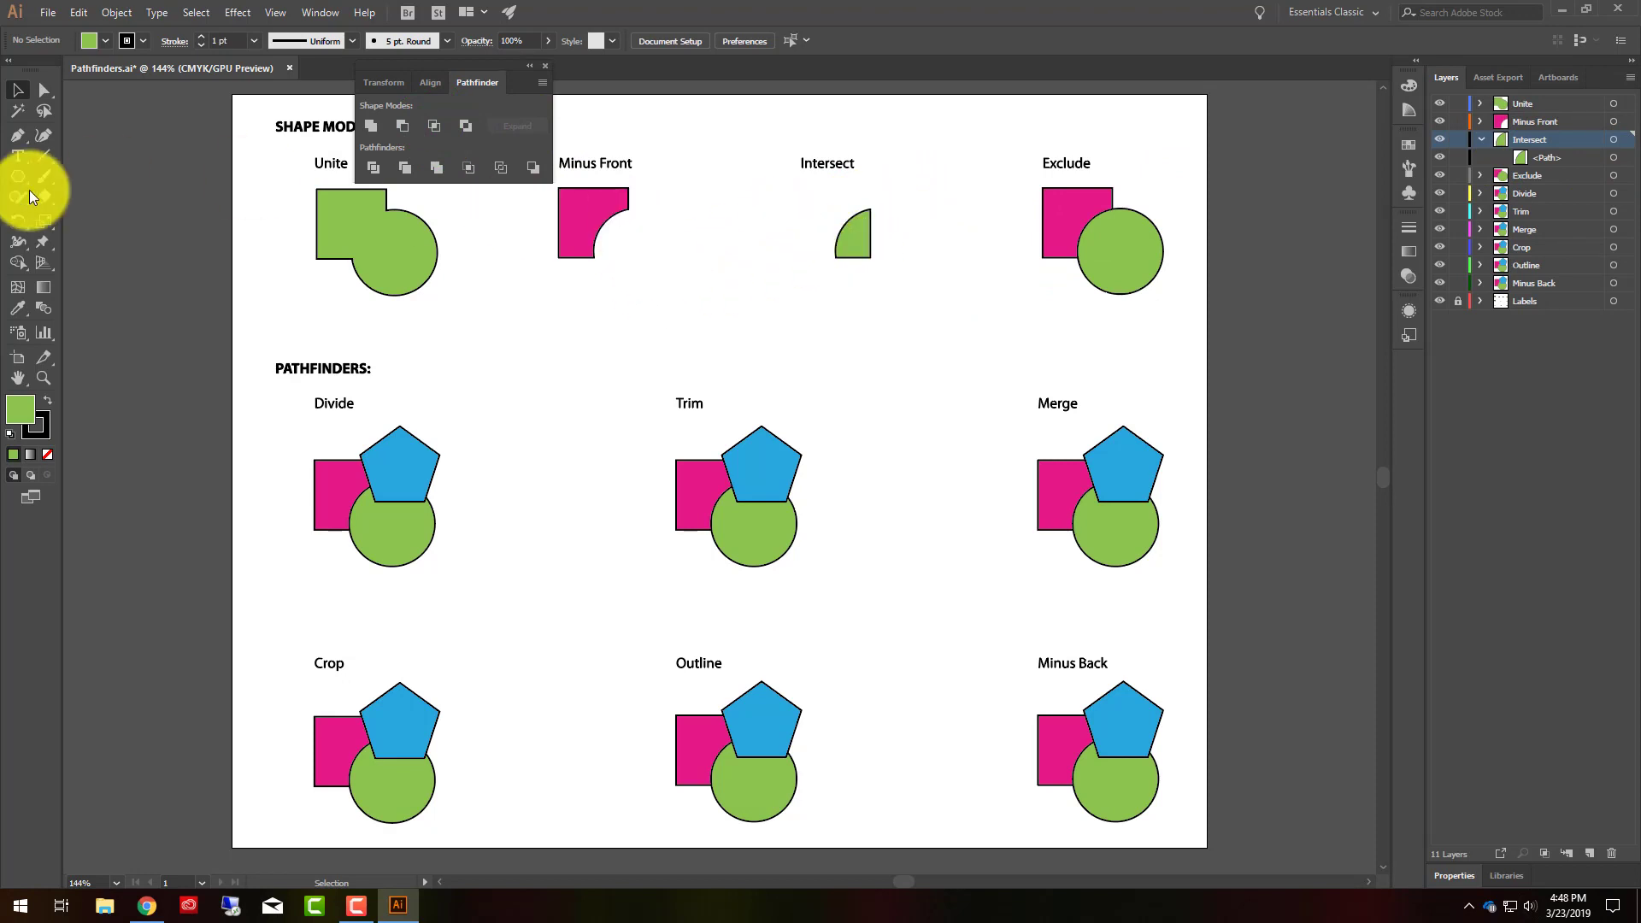
Step: Draw two overlapping test circles beside the Intersect example with the Ellipse tool
{"action": "left_click_drag", "start_coordinate": [23, 177], "coordinate": [104, 207]}
{"action": "left_click", "coordinate": [719, 256]}
{"action": "left_click_drag", "start_coordinate": [719, 261], "coordinate": [792, 324]}
{"action": "left_click_drag", "start_coordinate": [822, 250], "coordinate": [807, 289]}
Step: Intersect the two test circles into a lens, move it, then undo back to the circles
{"action": "left_click", "coordinate": [18, 89]}
{"action": "left_click", "coordinate": [862, 387]}
{"action": "left_click_drag", "start_coordinate": [803, 375], "coordinate": [766, 262]}
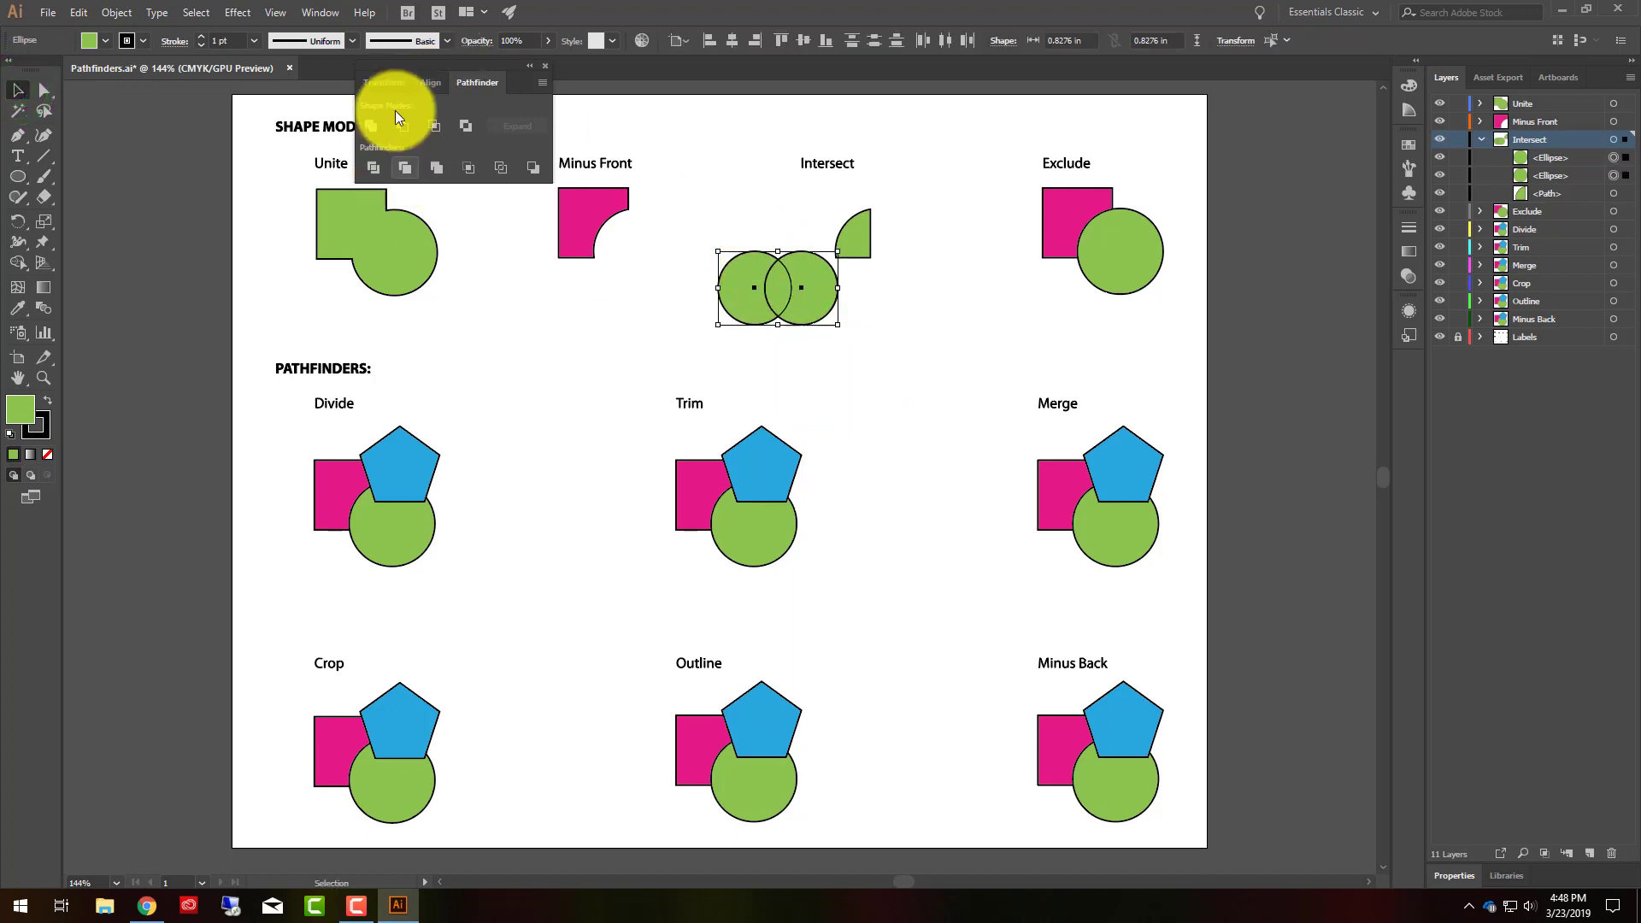
{"action": "left_click", "coordinate": [438, 125]}
{"action": "left_click", "coordinate": [868, 335]}
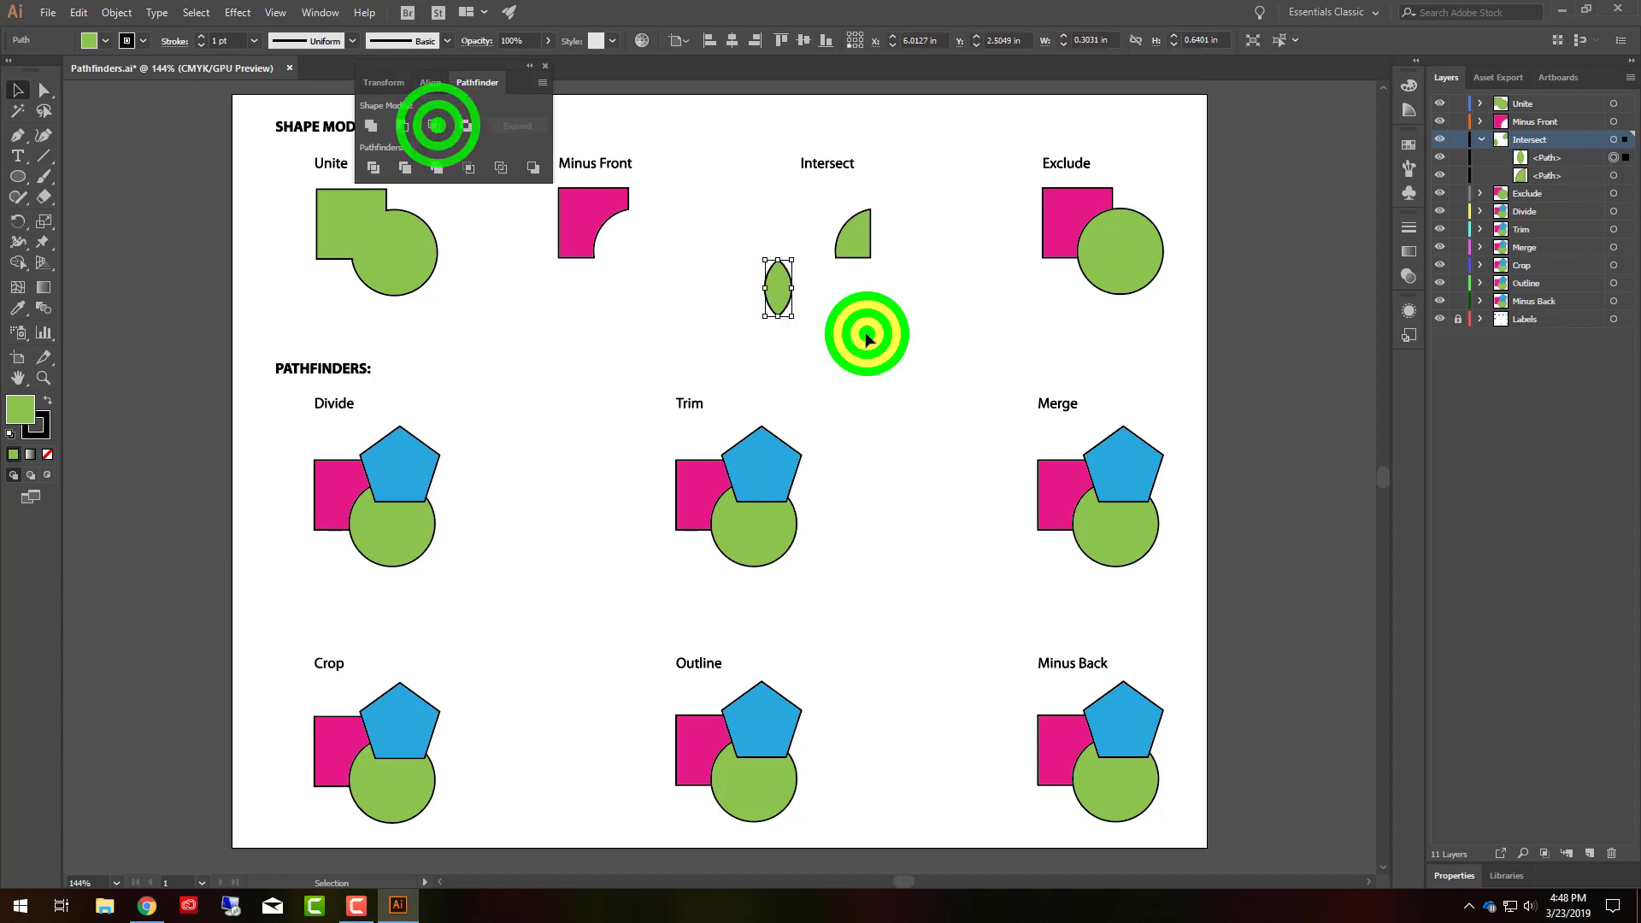
{"action": "left_click", "coordinate": [781, 293]}
{"action": "left_click_drag", "start_coordinate": [762, 248], "coordinate": [760, 249]}
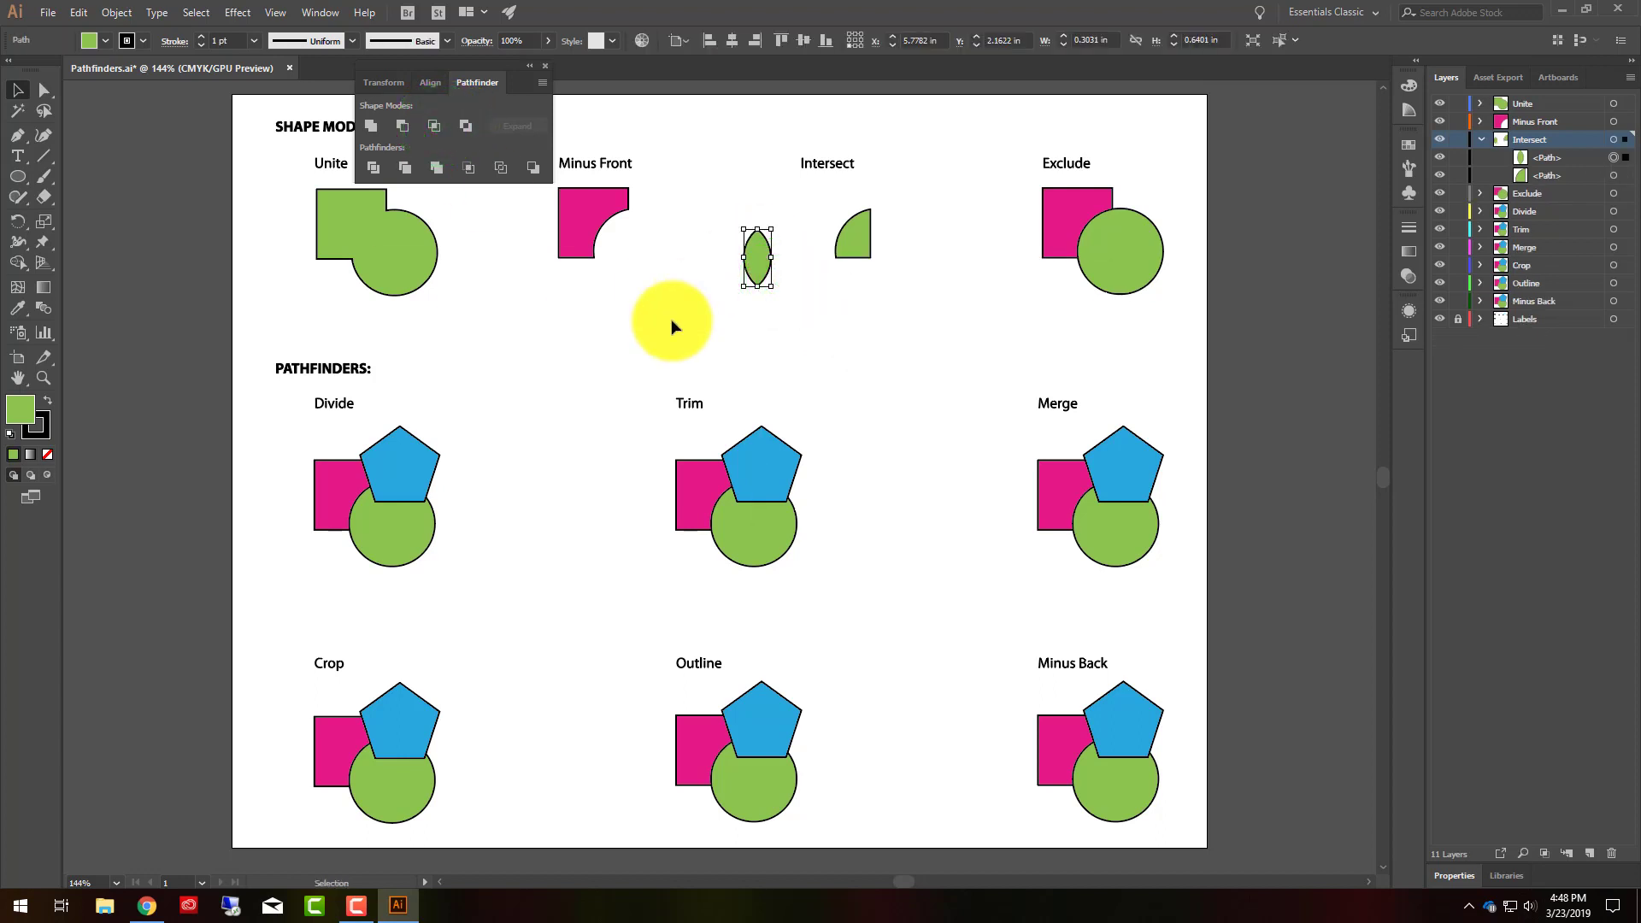
{"action": "key", "text": "ctrl+z"}
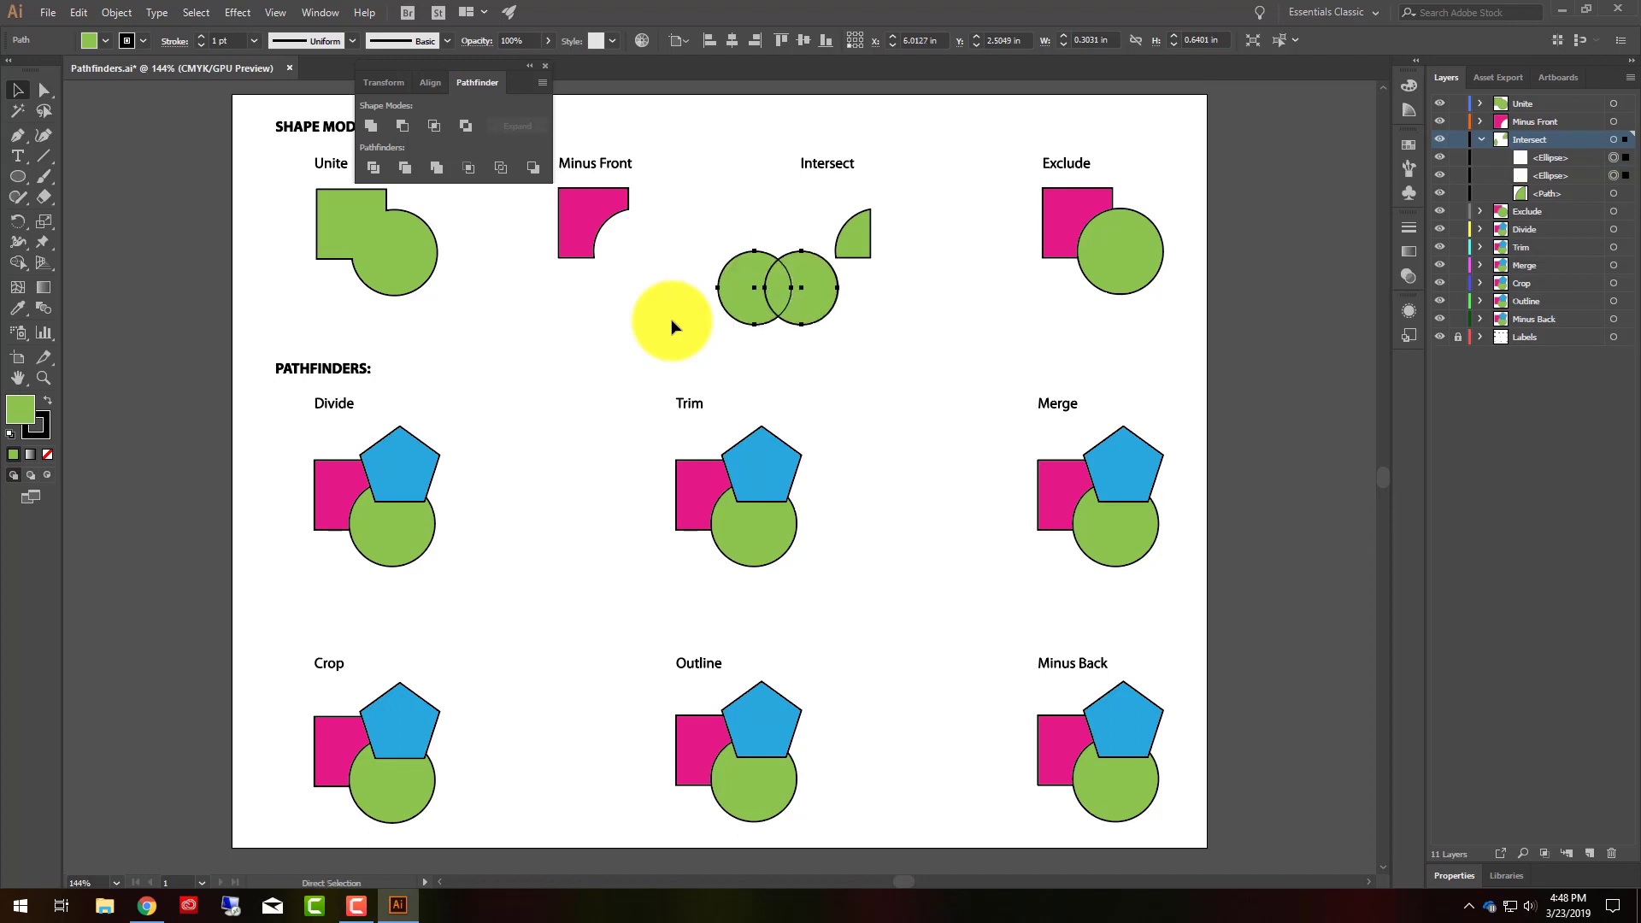
Step: Delete the two test circles and expand the Exclude layer's contents
{"action": "key", "text": "Delete"}
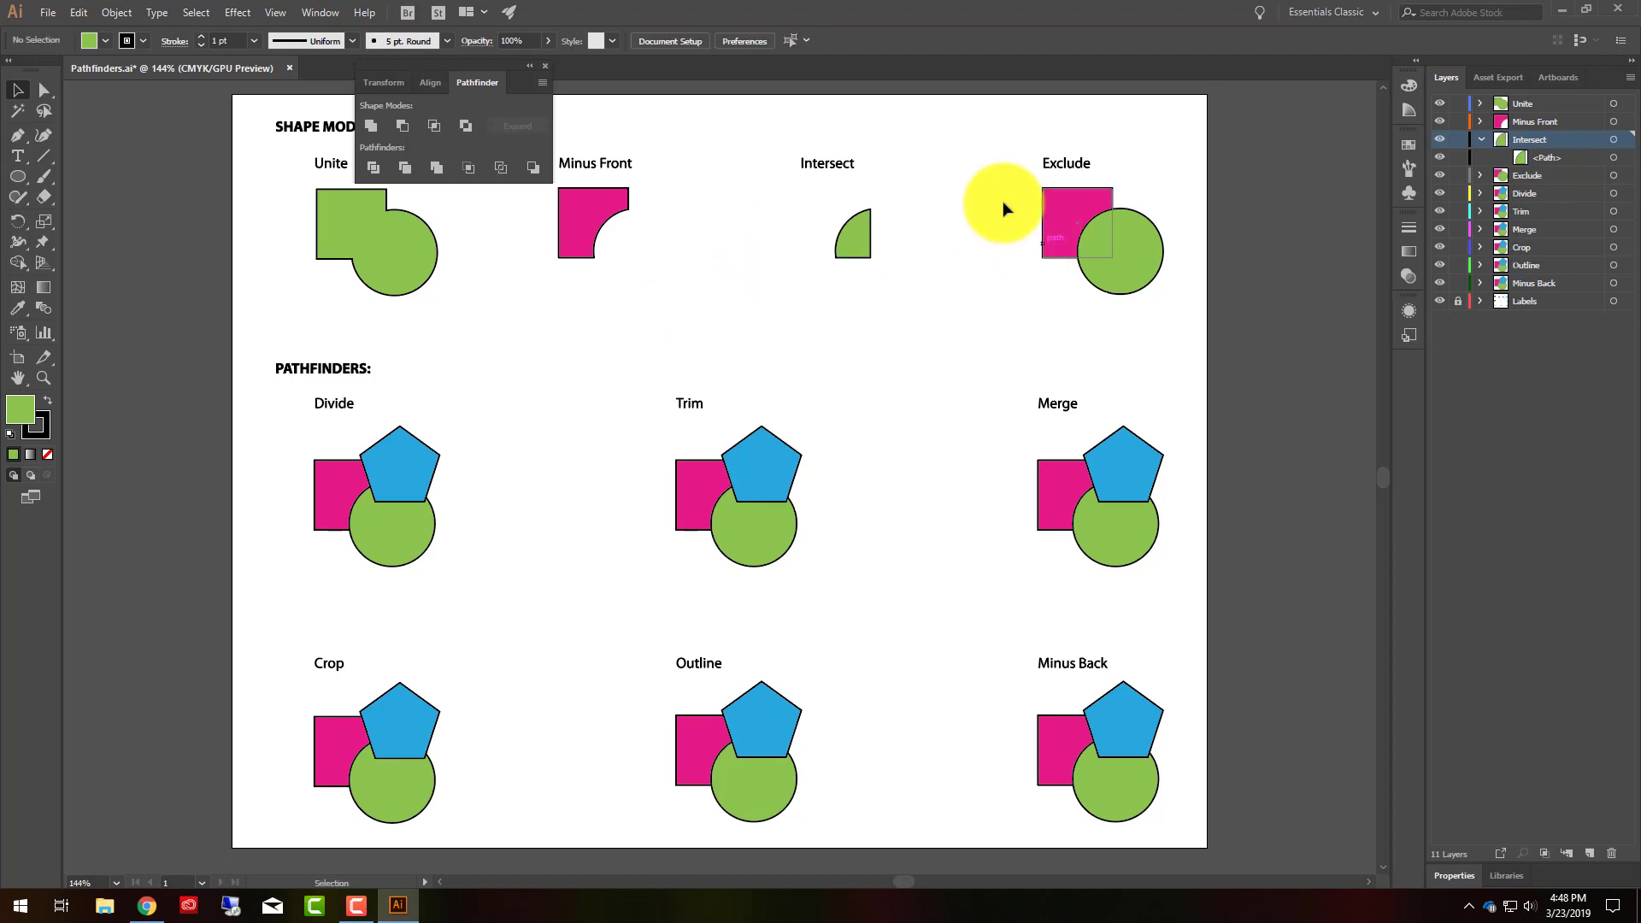
{"action": "left_click", "coordinate": [949, 156]}
{"action": "left_click", "coordinate": [1484, 139]}
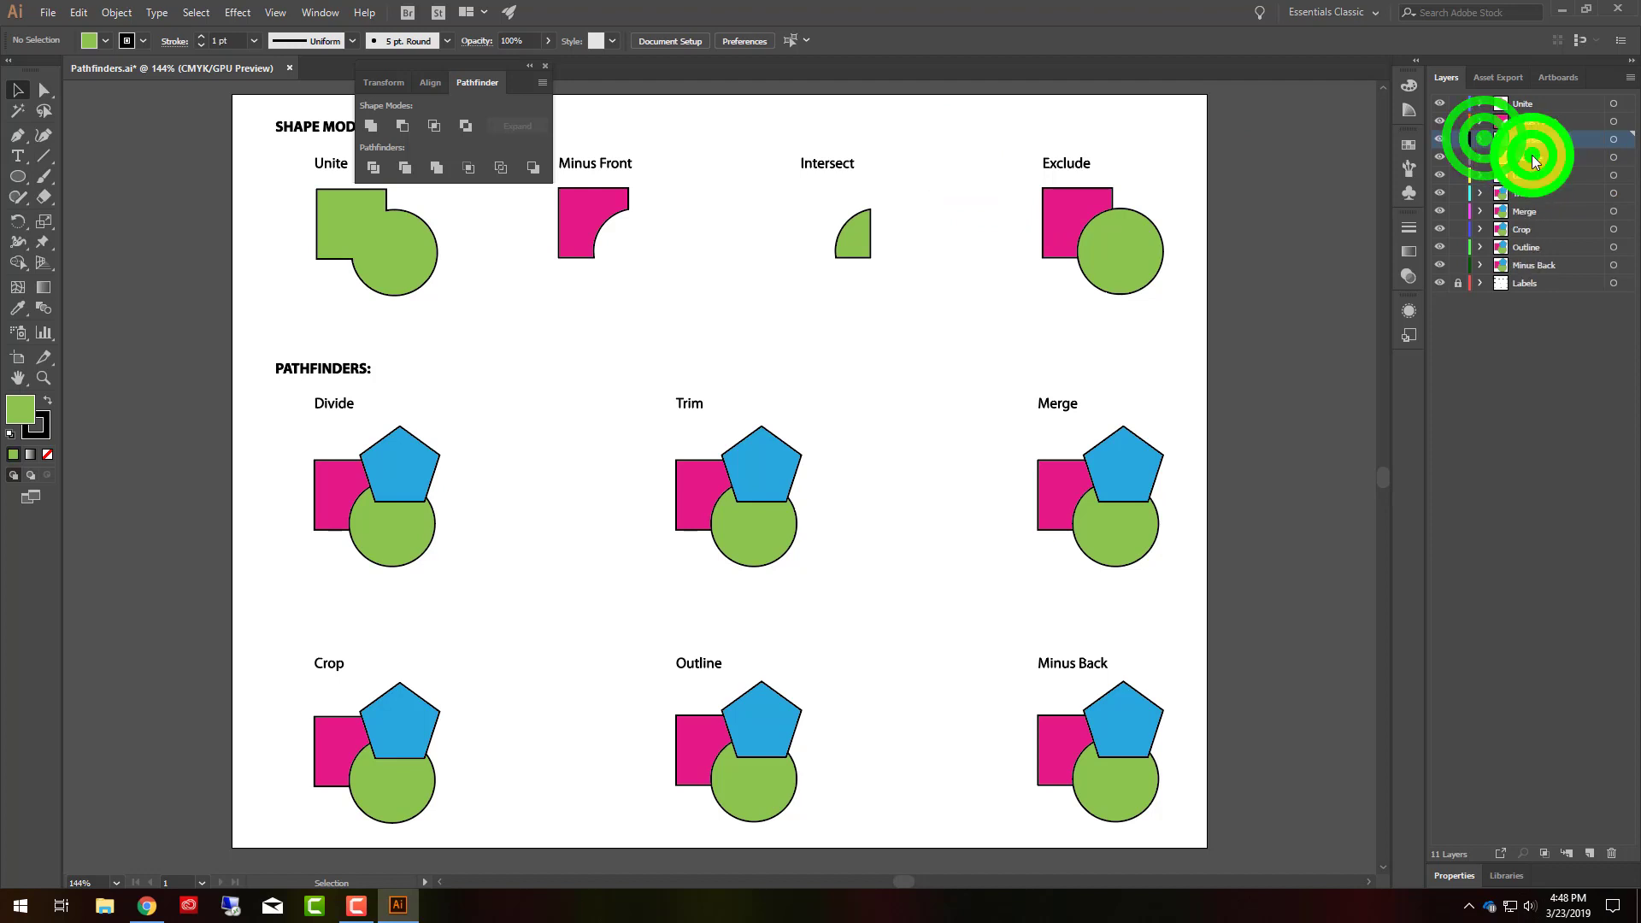
{"action": "left_click", "coordinate": [1530, 157]}
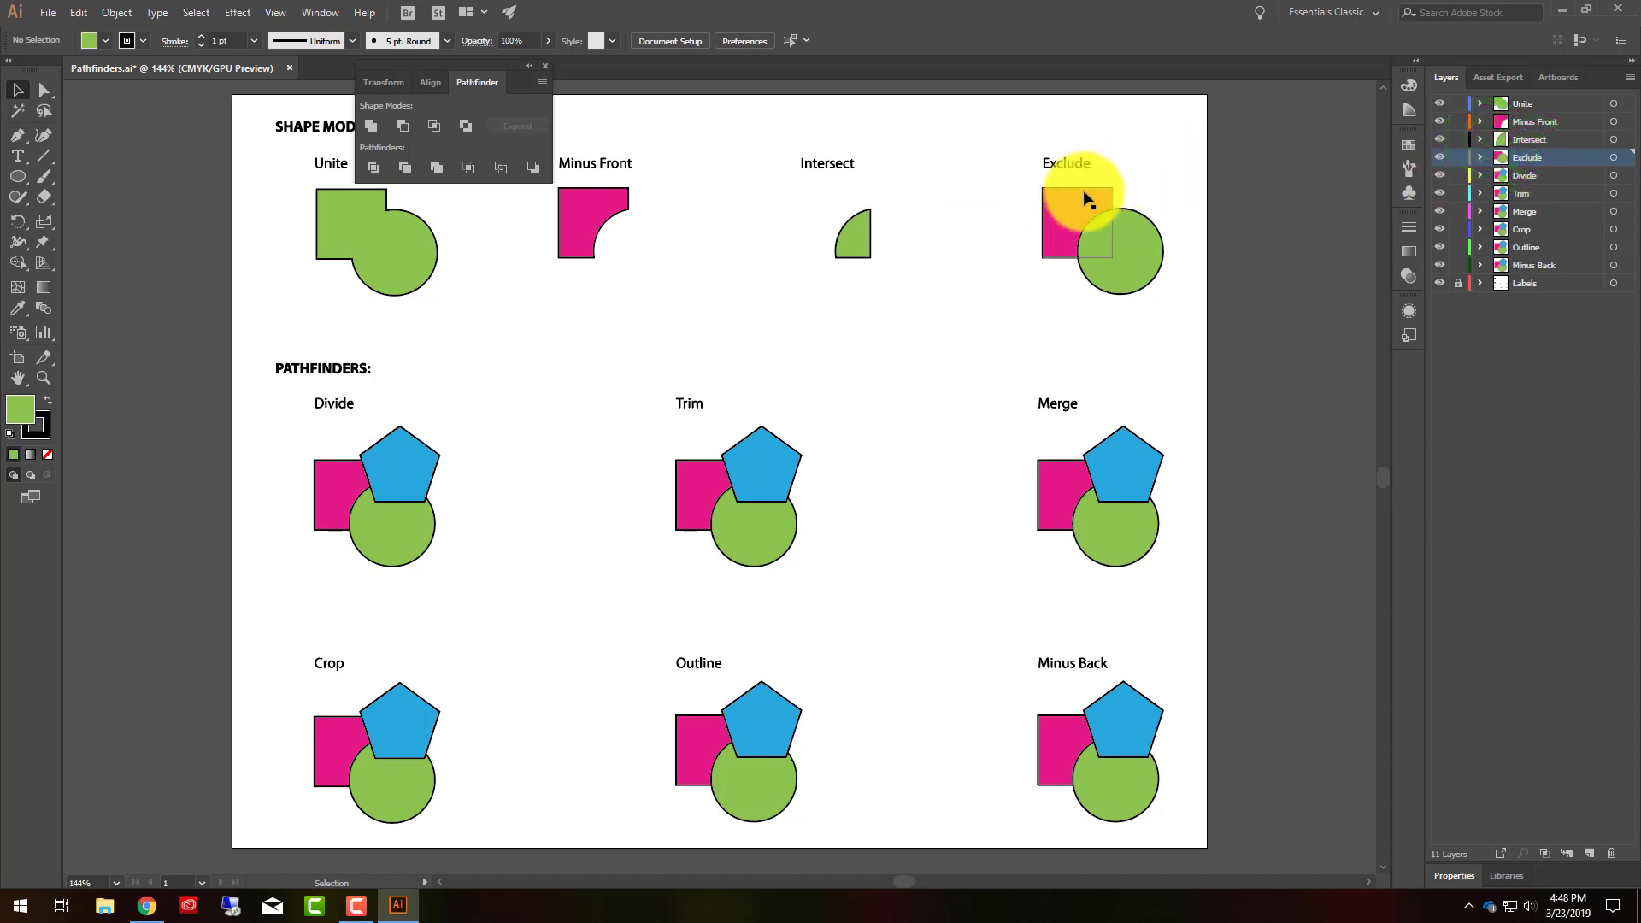
{"action": "left_click", "coordinate": [1485, 149]}
{"action": "left_click", "coordinate": [1480, 158]}
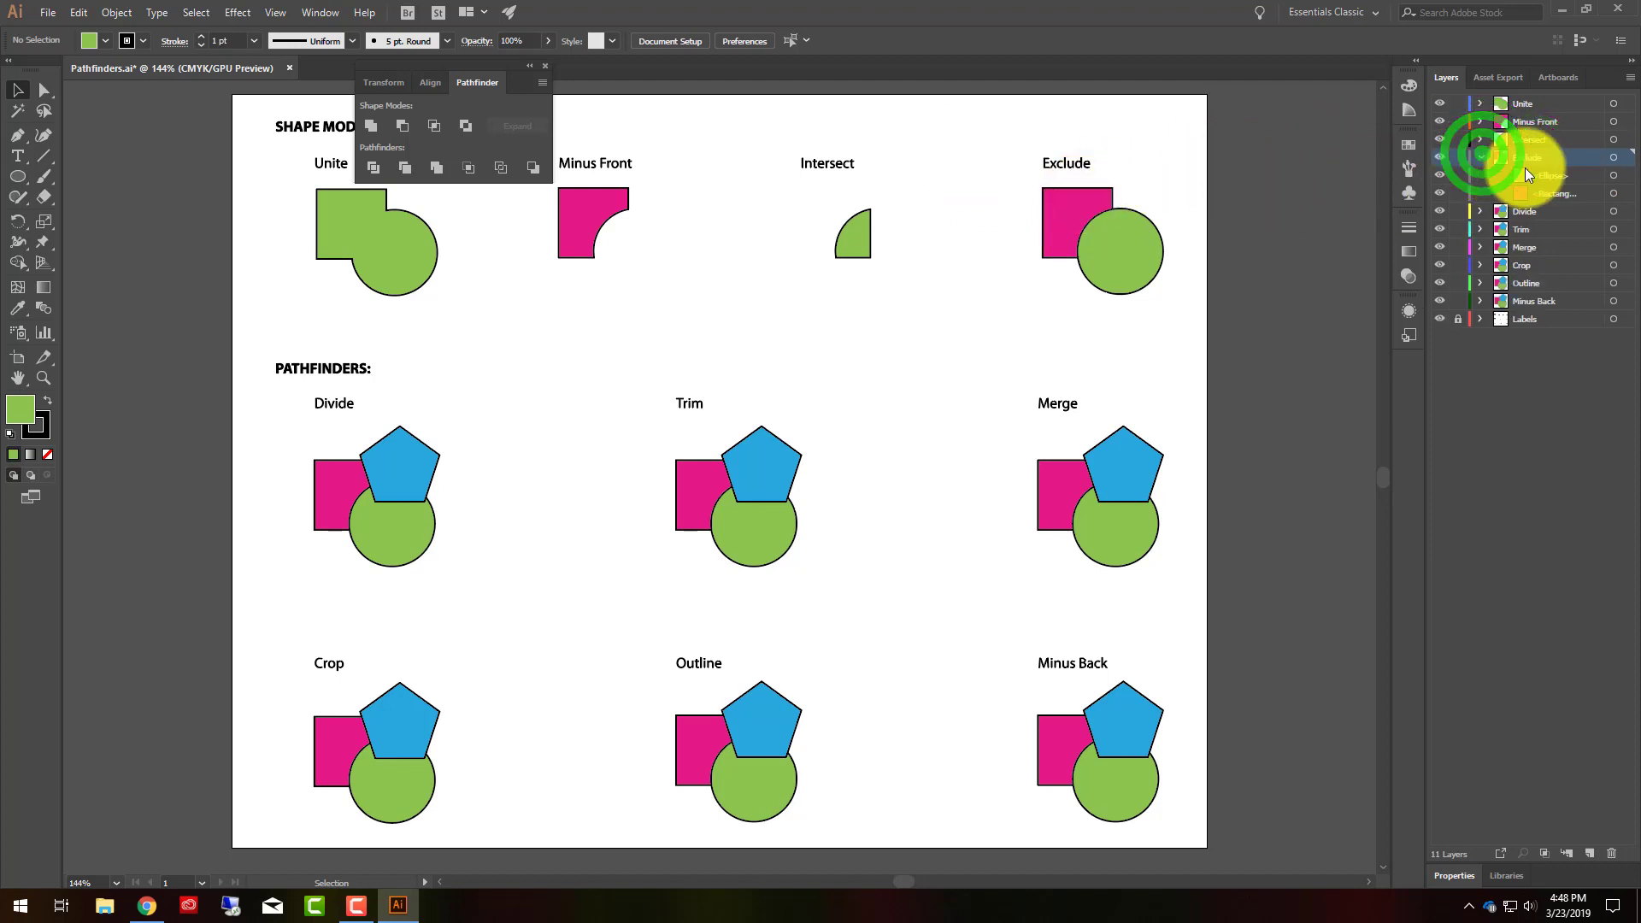
Step: Apply Exclude to the Exclude rectangle and circle, undoing an accidental group move
{"action": "left_click", "coordinate": [1035, 202]}
{"action": "left_click_drag", "start_coordinate": [1102, 252], "coordinate": [1133, 232]}
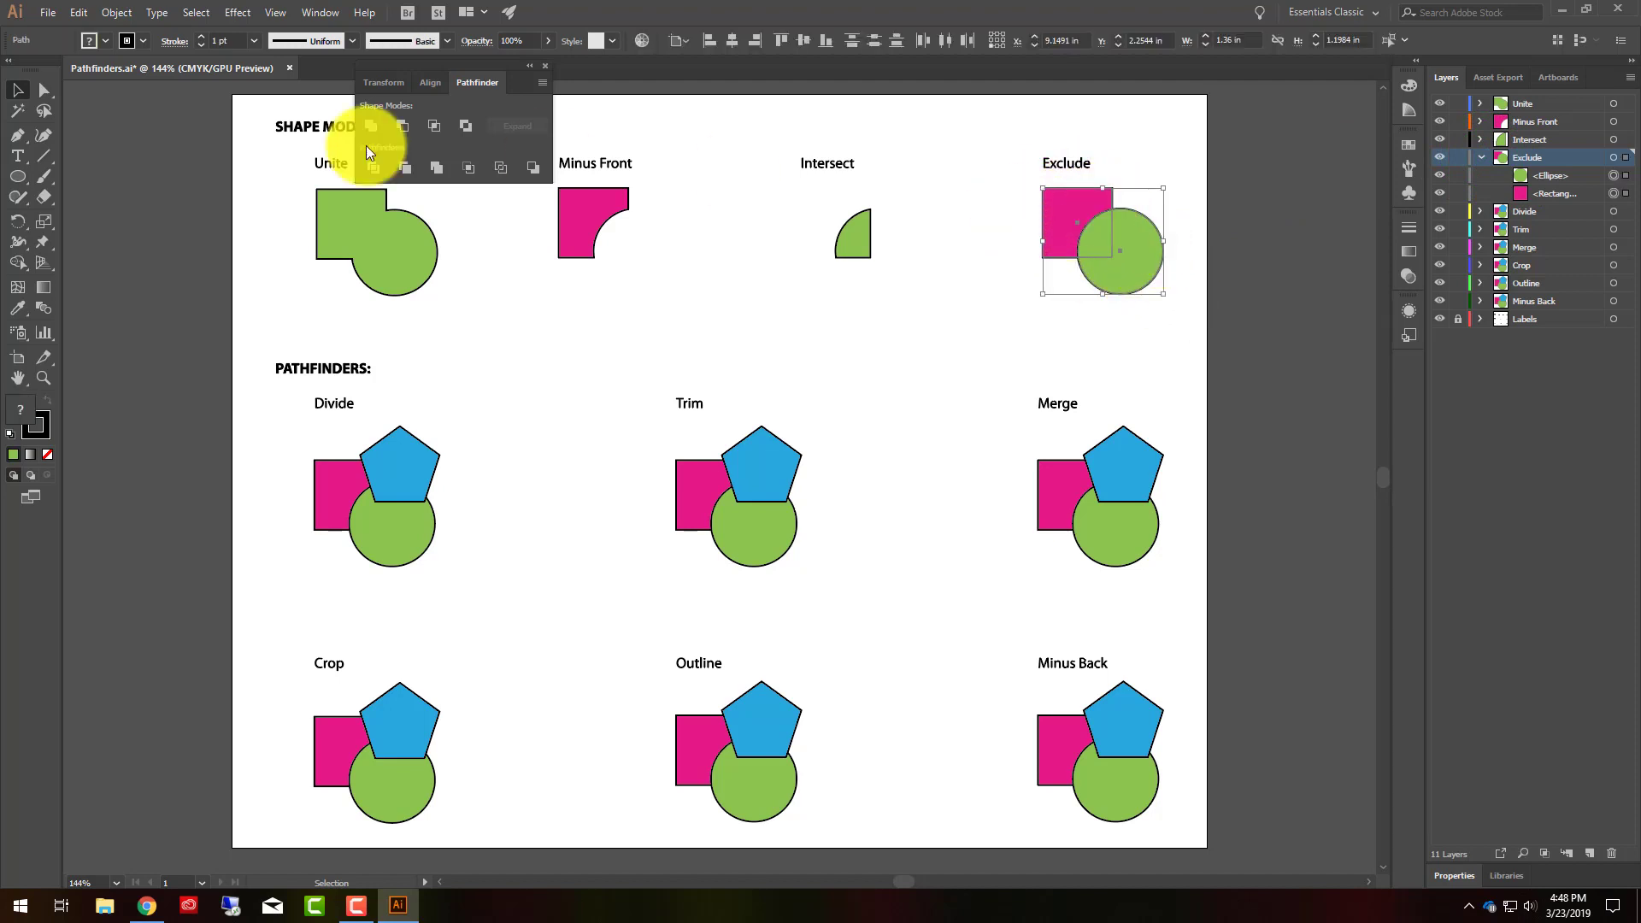
{"action": "left_click", "coordinate": [466, 126]}
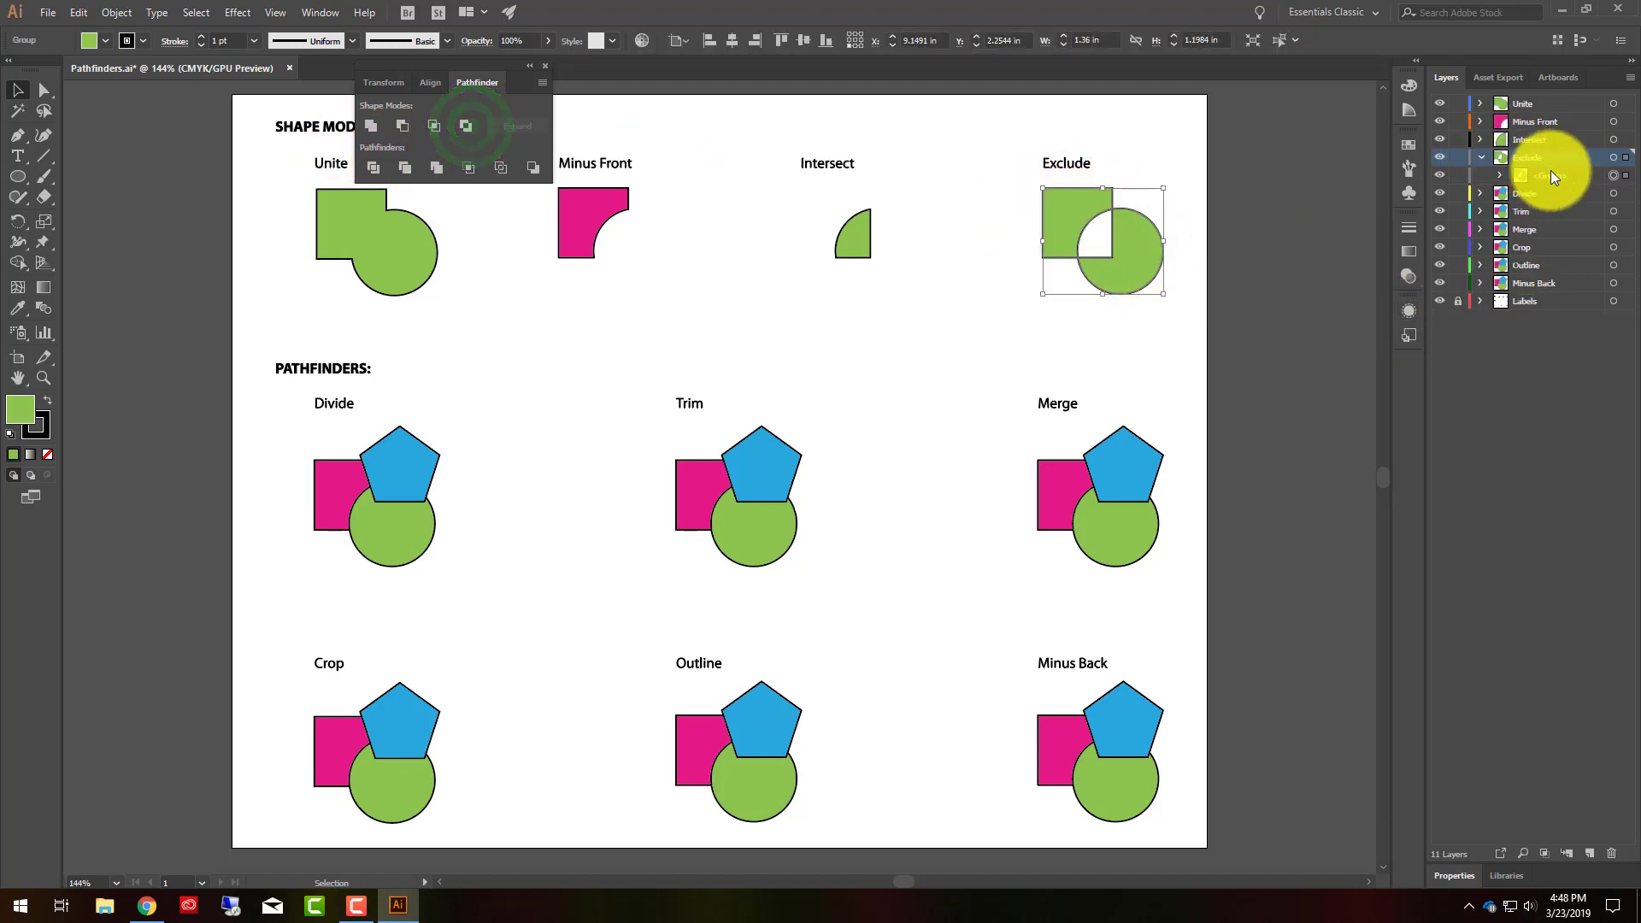
{"action": "left_click", "coordinate": [1500, 175]}
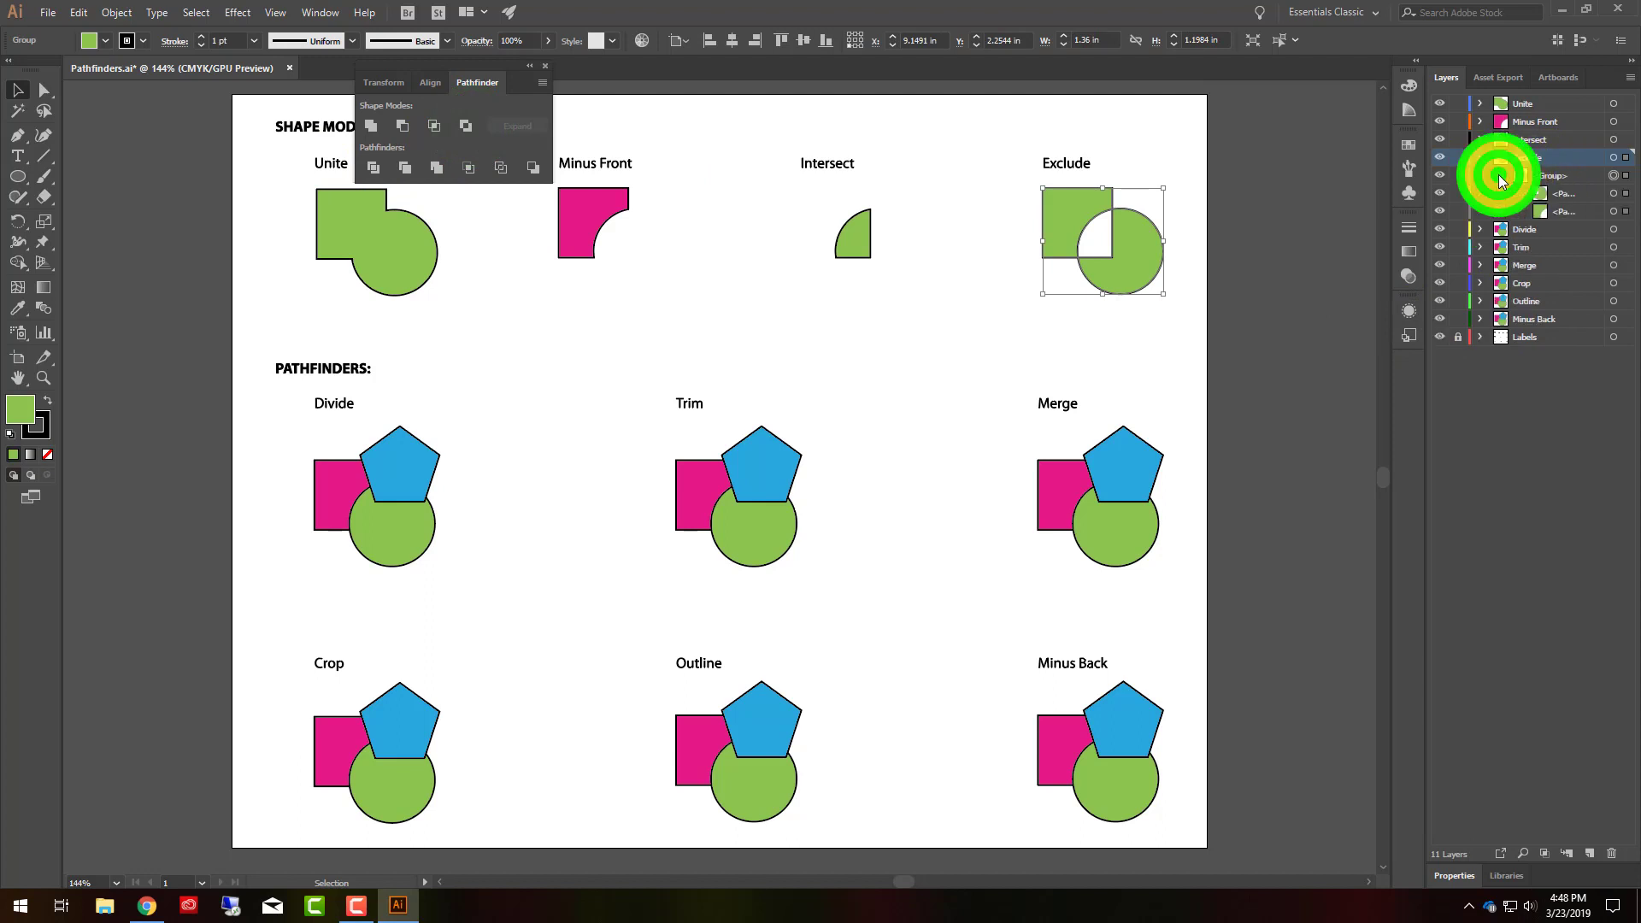
{"action": "left_click", "coordinate": [45, 92]}
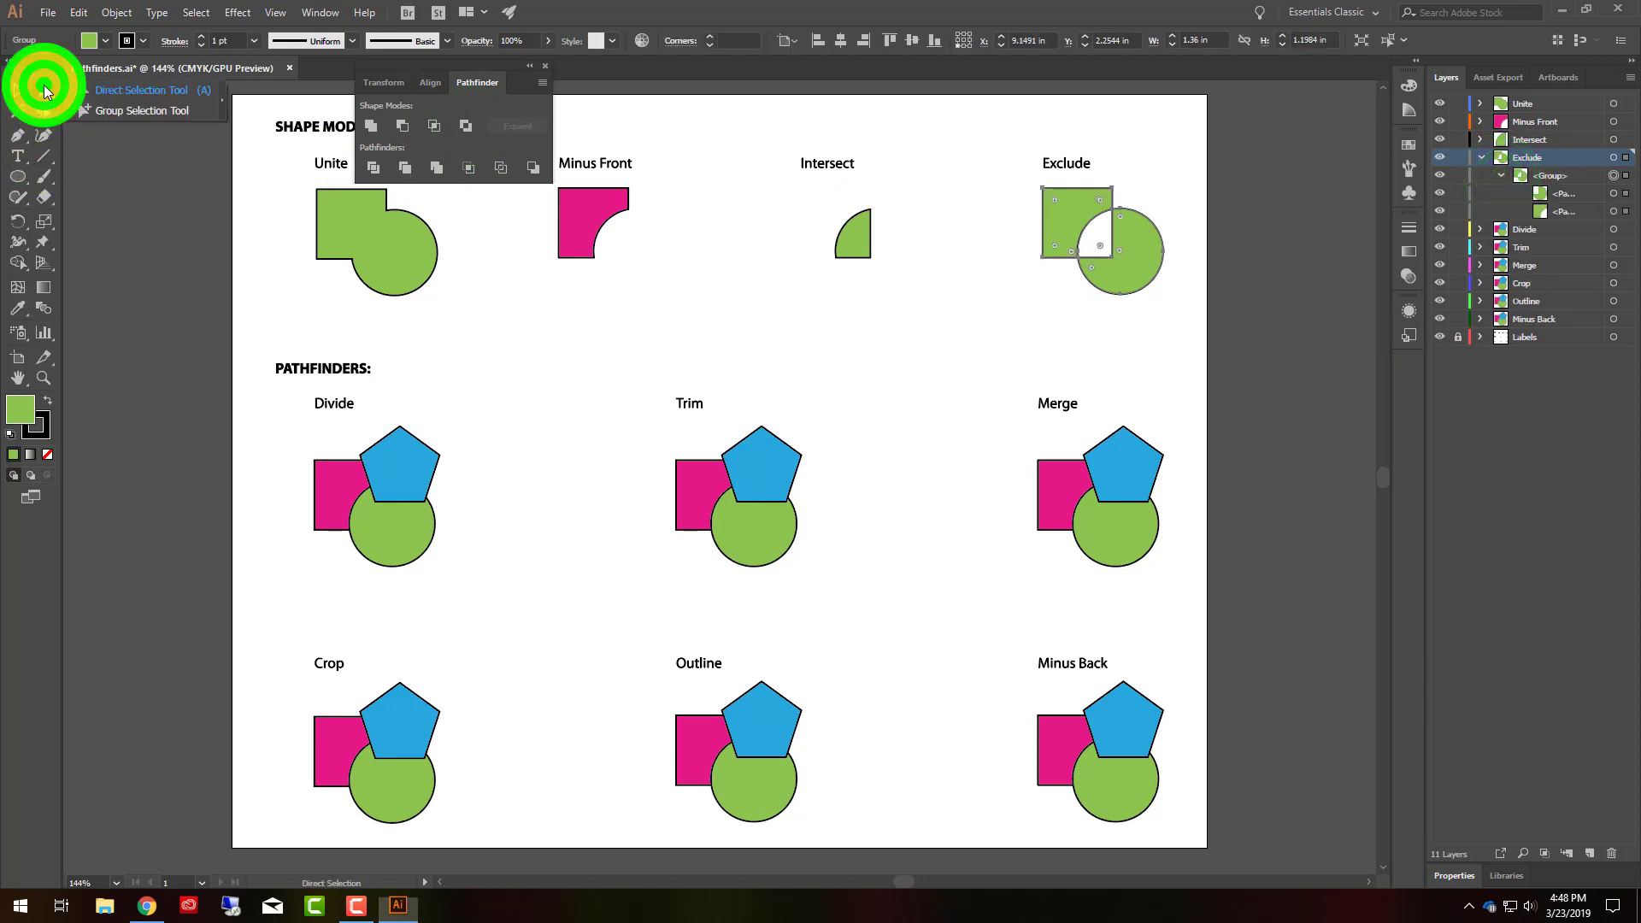
{"action": "left_click", "coordinate": [156, 112]}
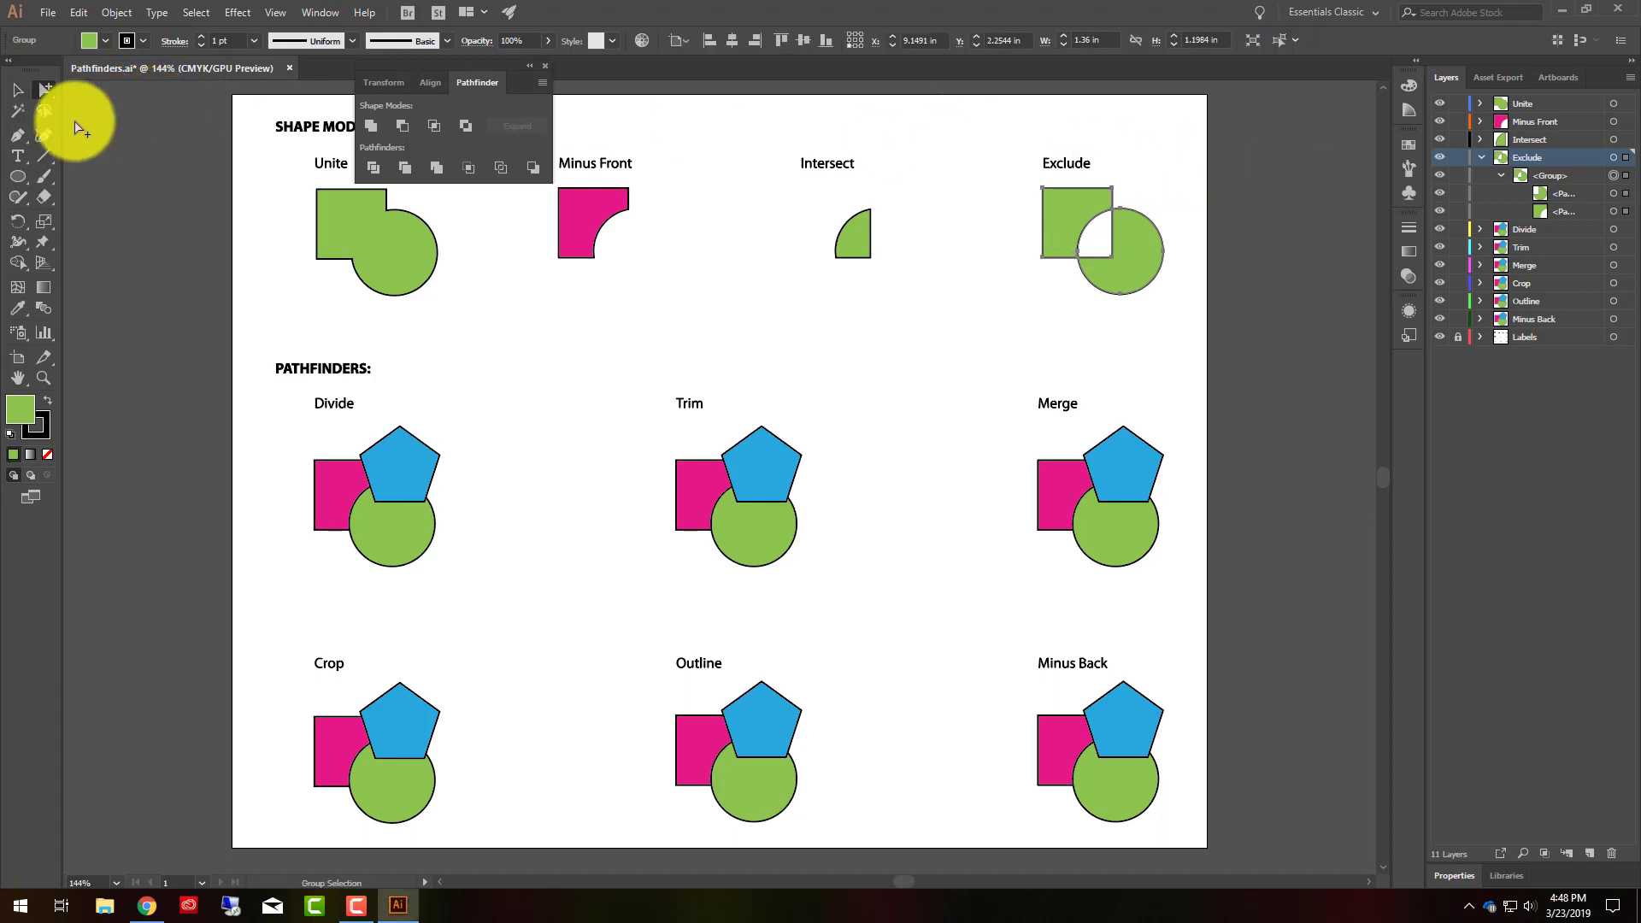
{"action": "left_click", "coordinate": [17, 88]}
{"action": "left_click", "coordinate": [1116, 154]}
{"action": "left_click", "coordinate": [1064, 221]}
{"action": "left_click_drag", "start_coordinate": [1044, 216], "coordinate": [972, 217]}
{"action": "key", "text": "ctrl+z"}
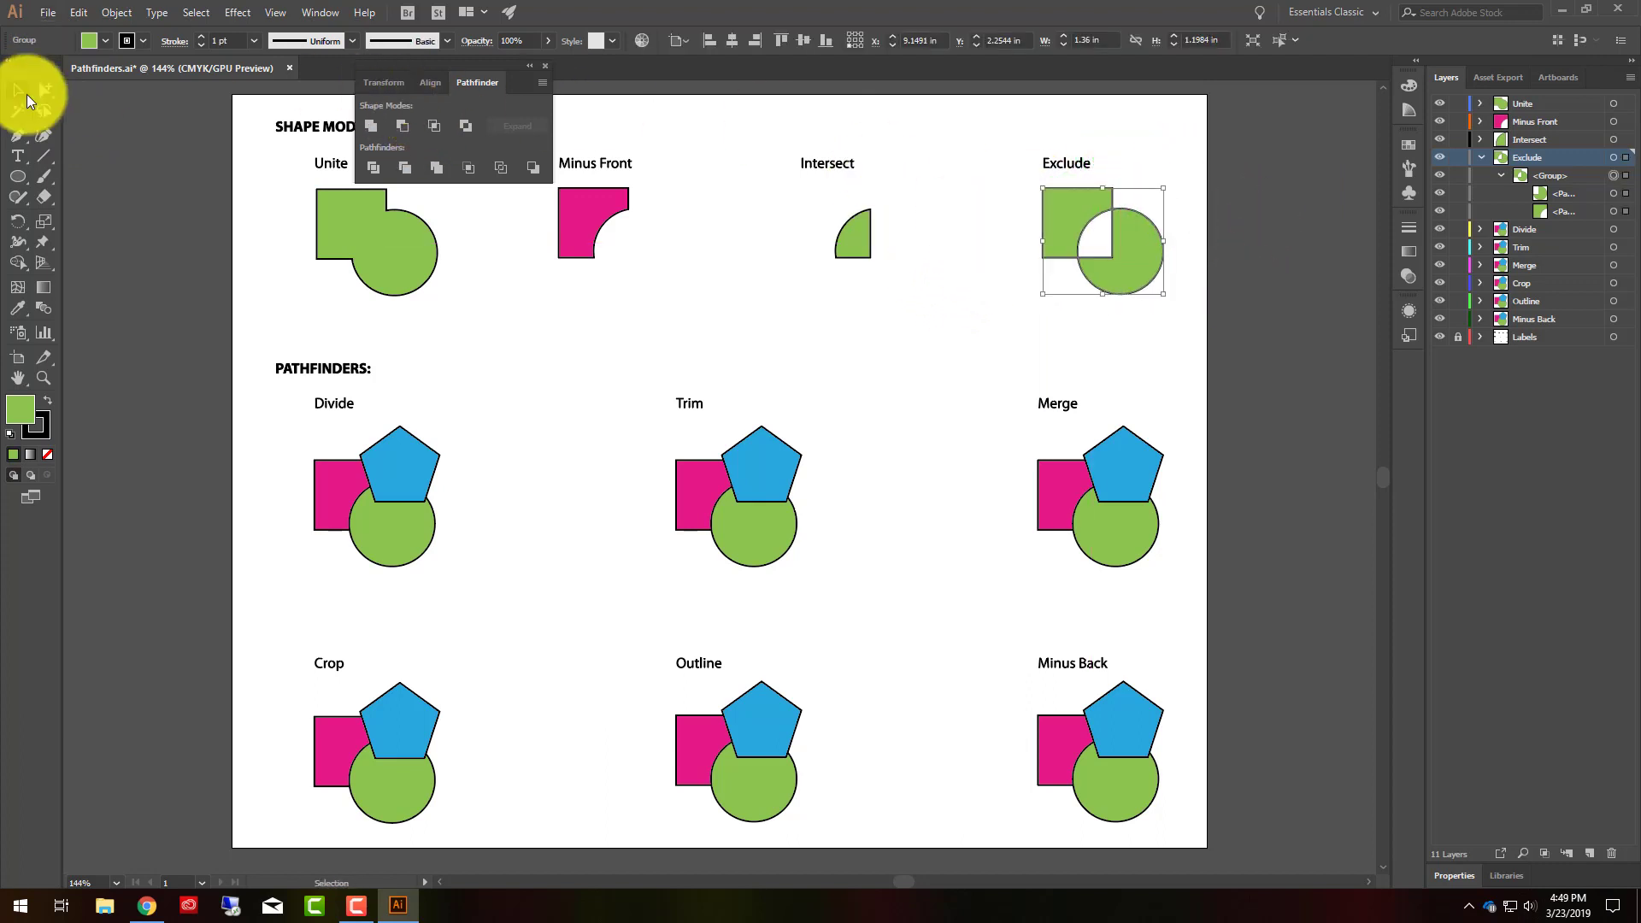
Step: Pull the excluded square and circle pieces slightly apart with the Group Selection tool
{"action": "left_click", "coordinate": [48, 89]}
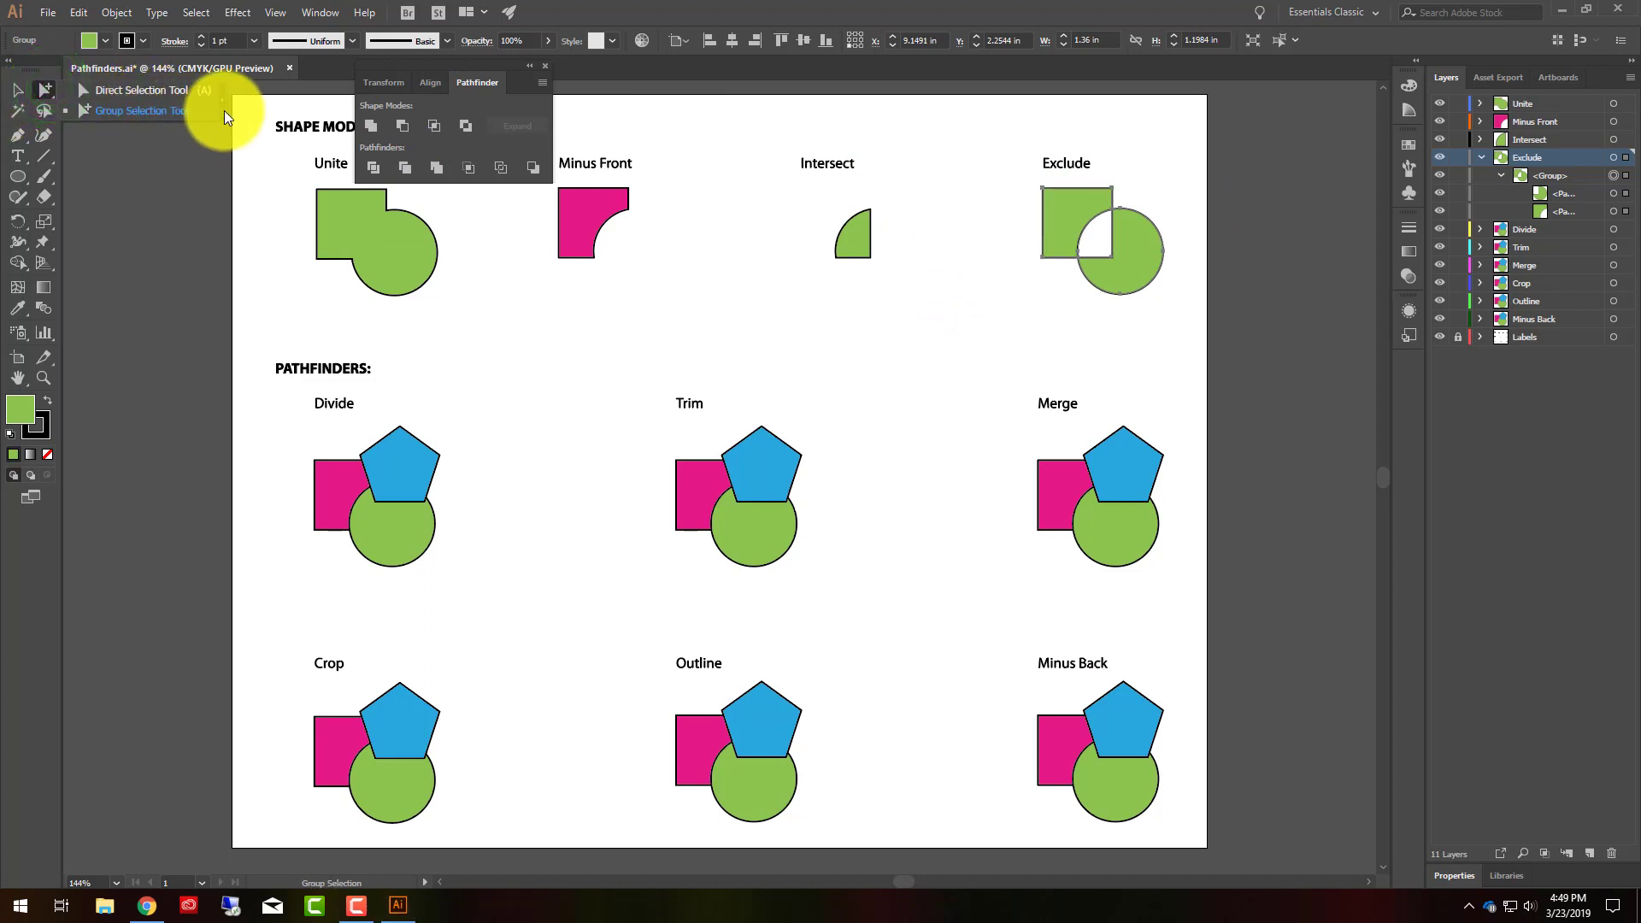
{"action": "left_click", "coordinate": [136, 88]}
{"action": "left_click", "coordinate": [50, 100]}
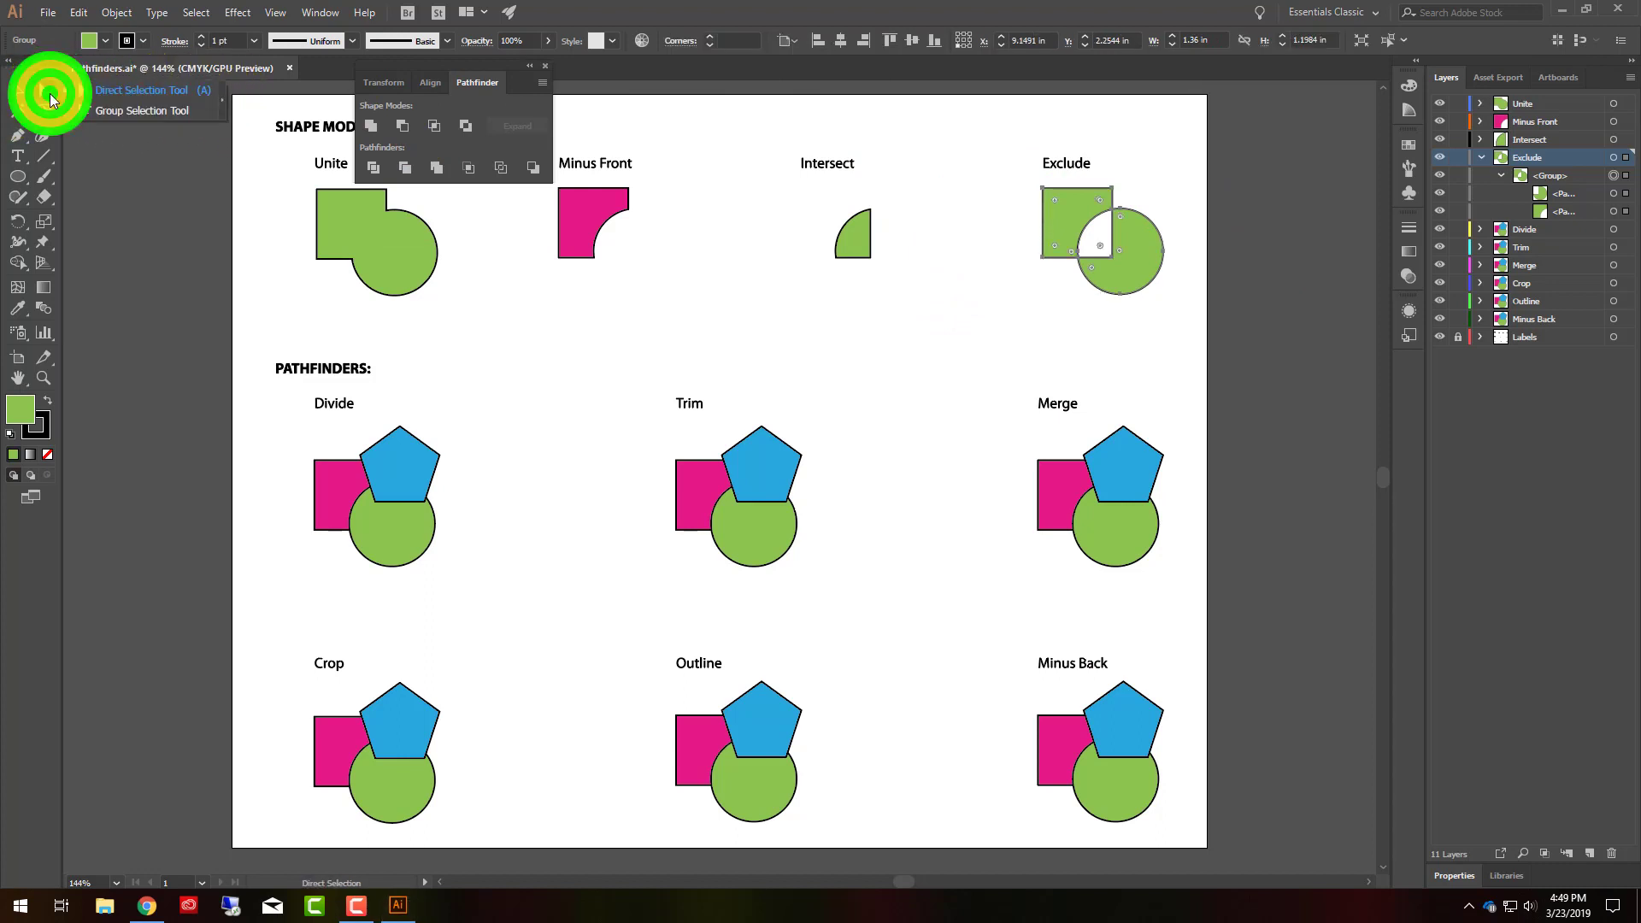
{"action": "left_click", "coordinate": [171, 111]}
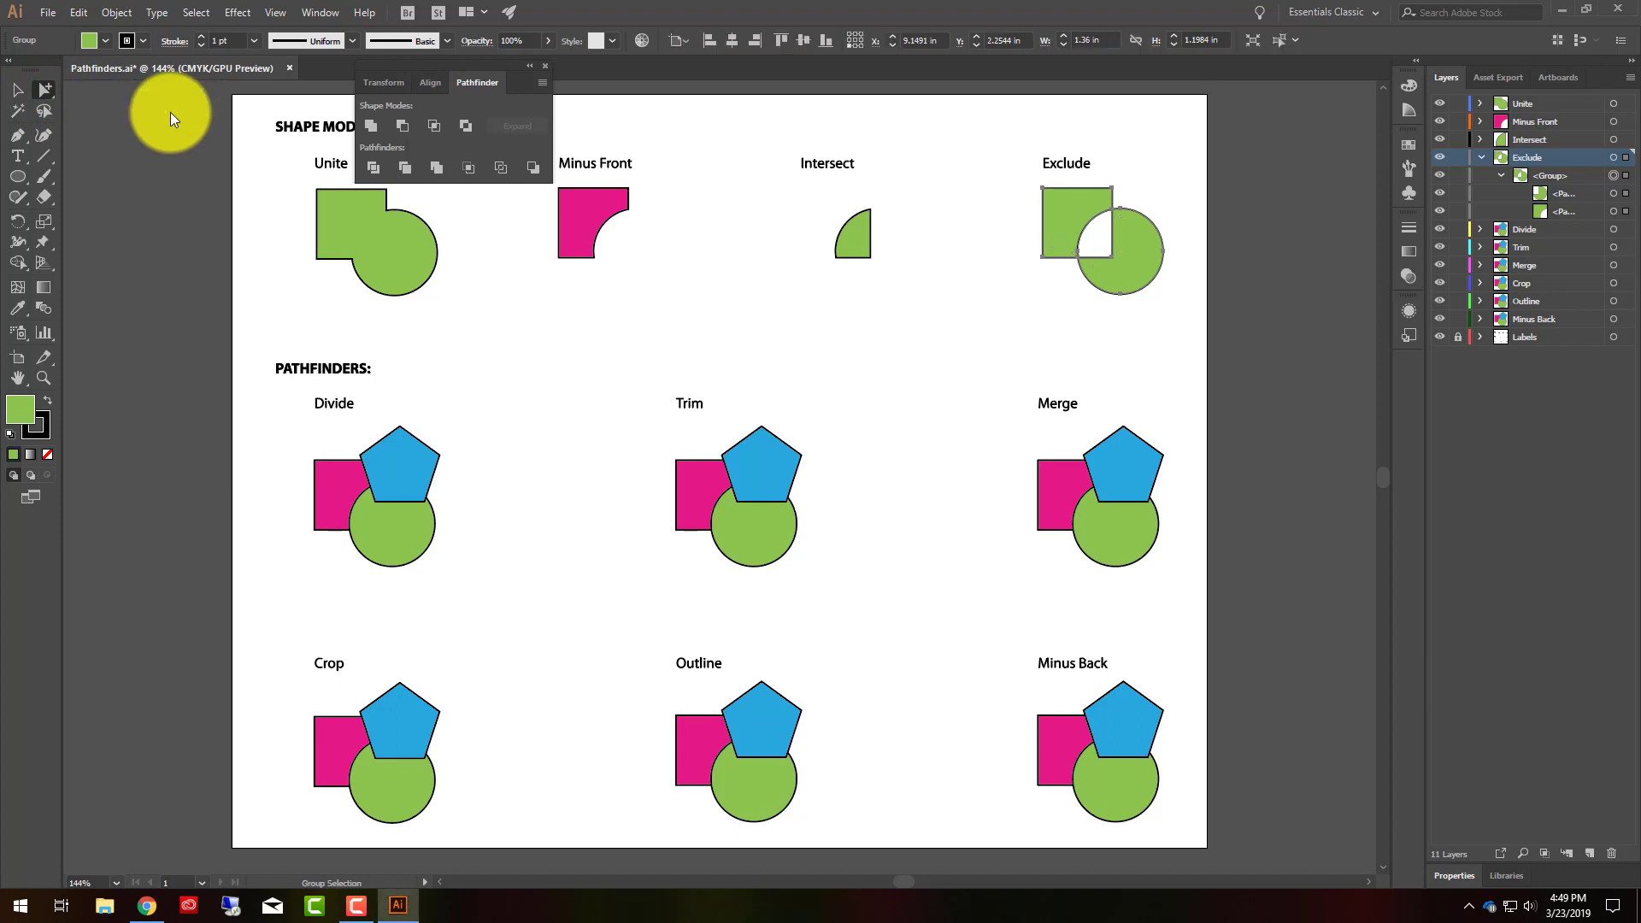
{"action": "left_click_drag", "start_coordinate": [1055, 205], "coordinate": [1030, 200]}
{"action": "left_click_drag", "start_coordinate": [1141, 246], "coordinate": [1136, 260]}
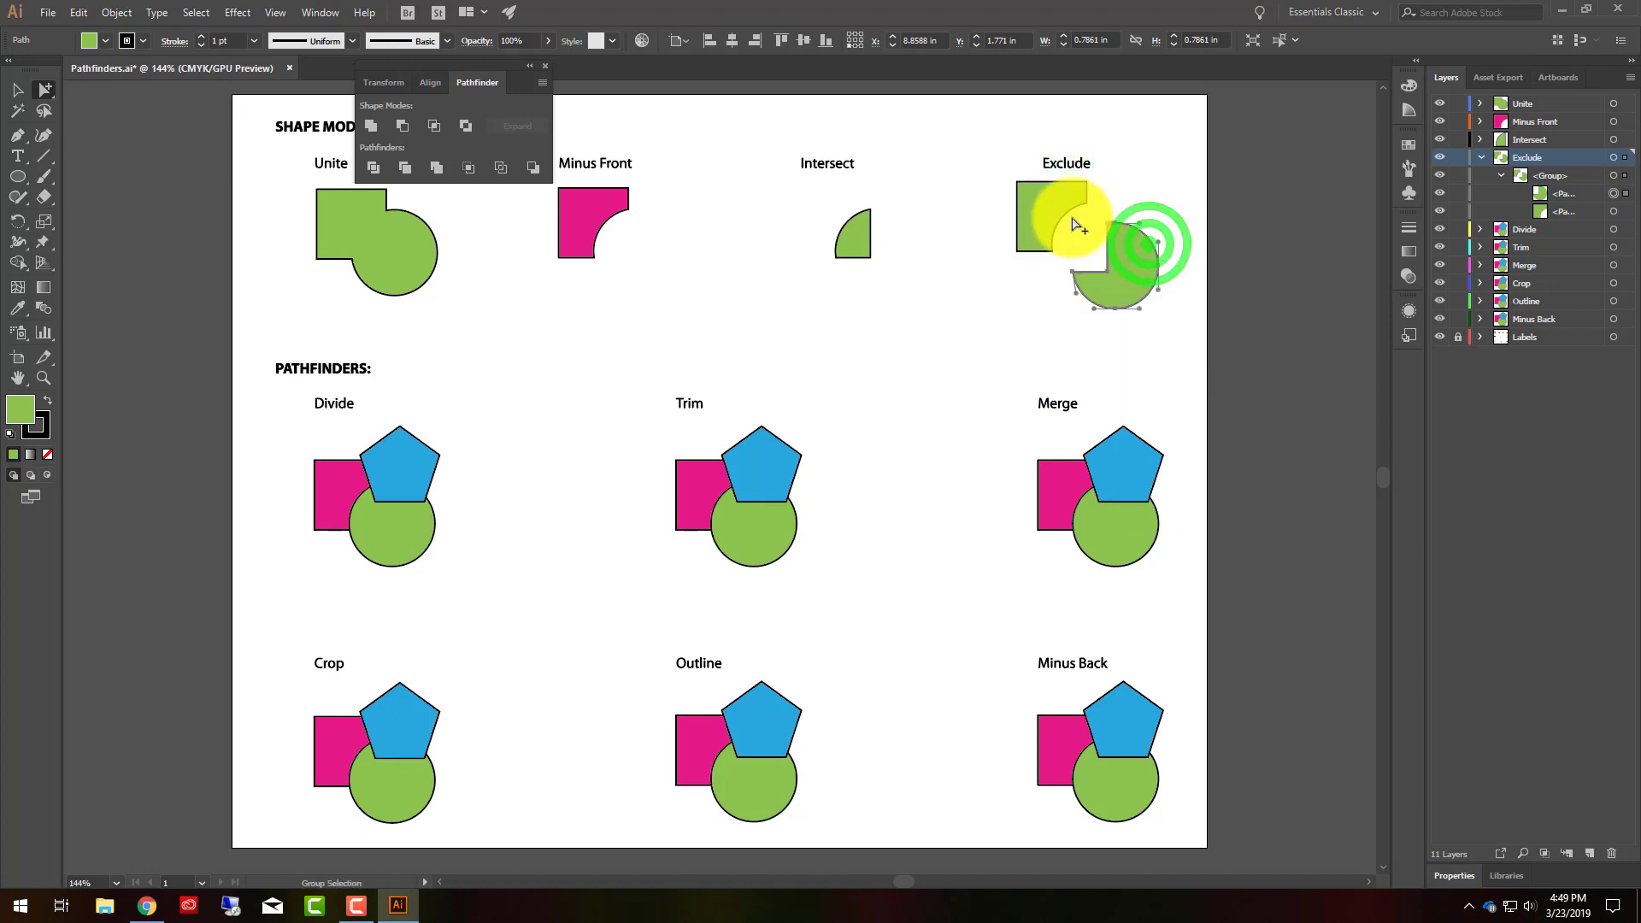
{"action": "left_click_drag", "start_coordinate": [1037, 207], "coordinate": [1050, 209]}
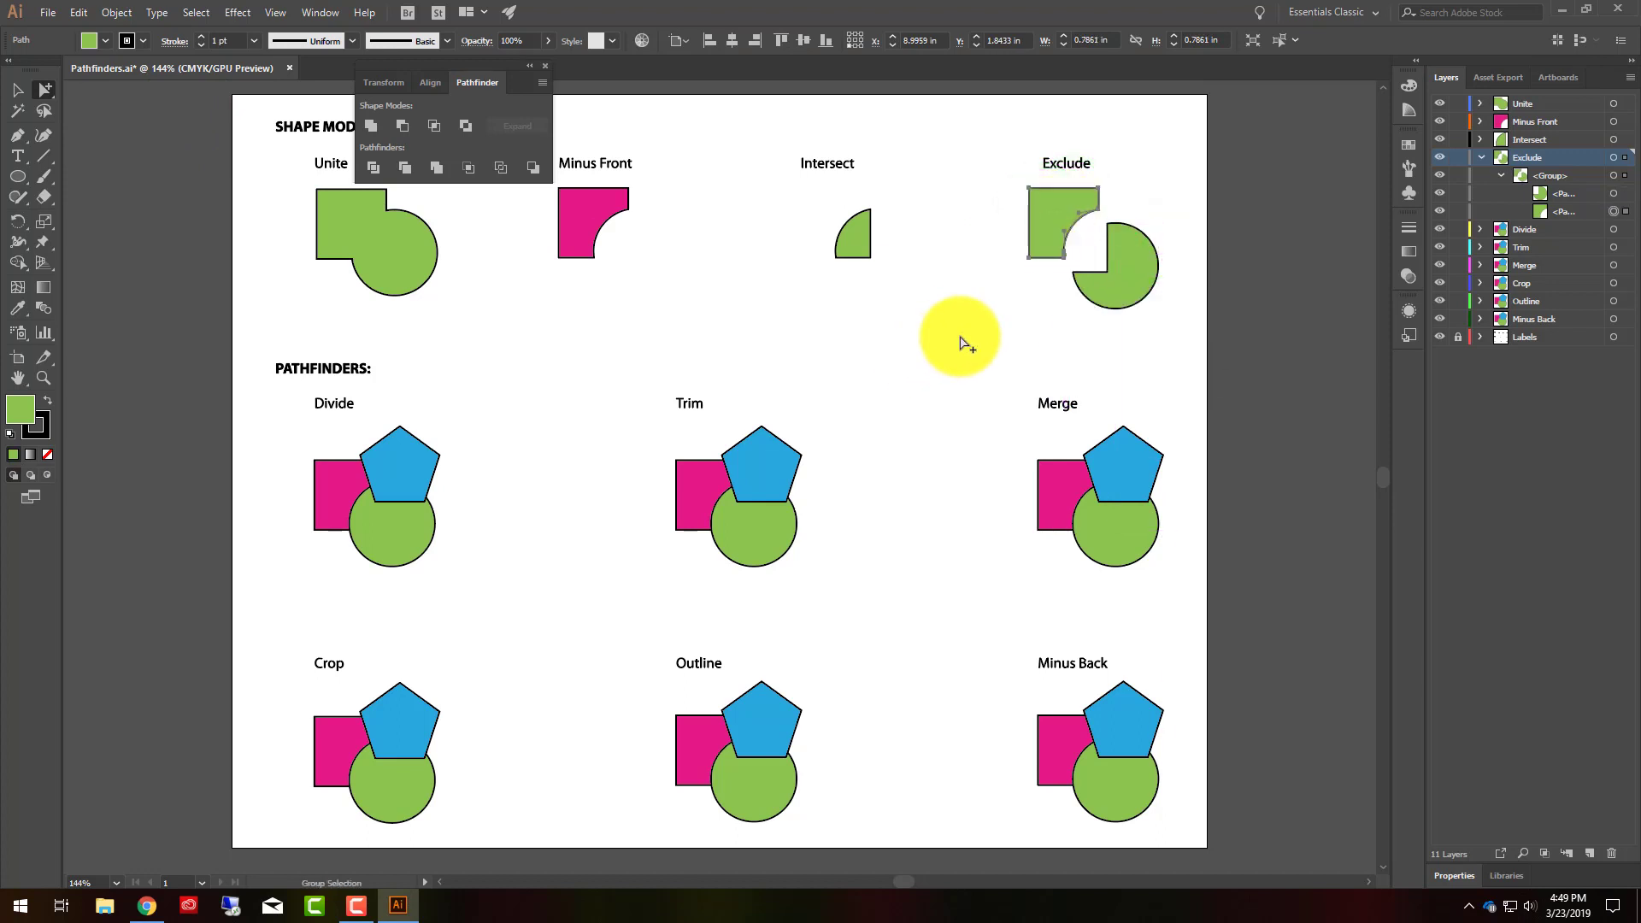
{"action": "left_click", "coordinate": [1479, 158]}
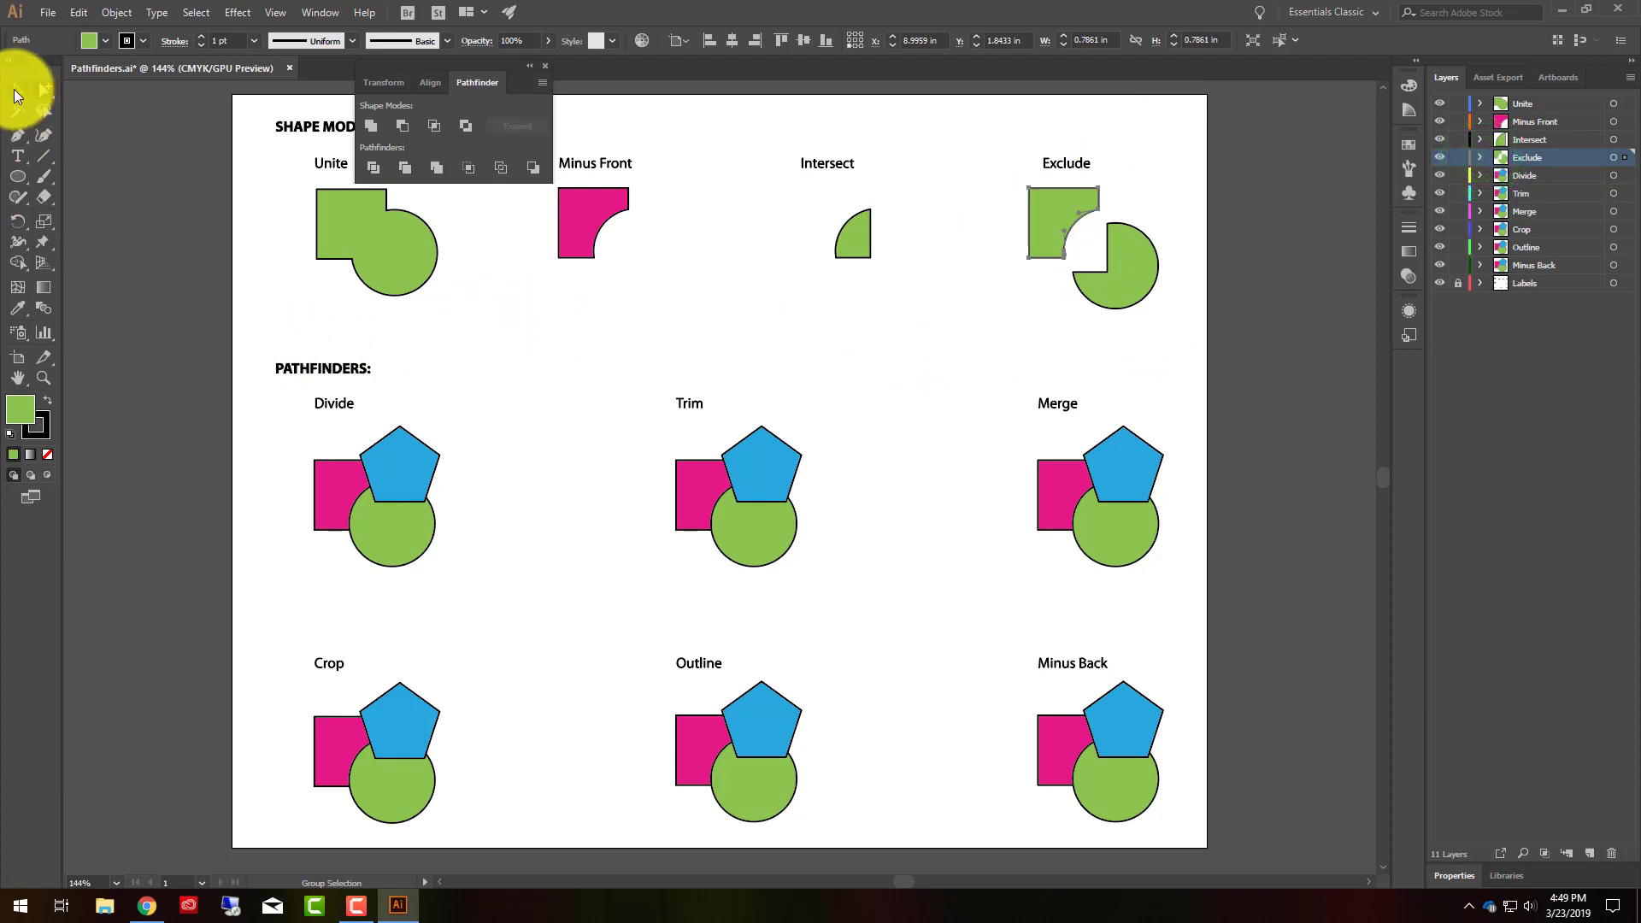
{"action": "left_click", "coordinate": [16, 92]}
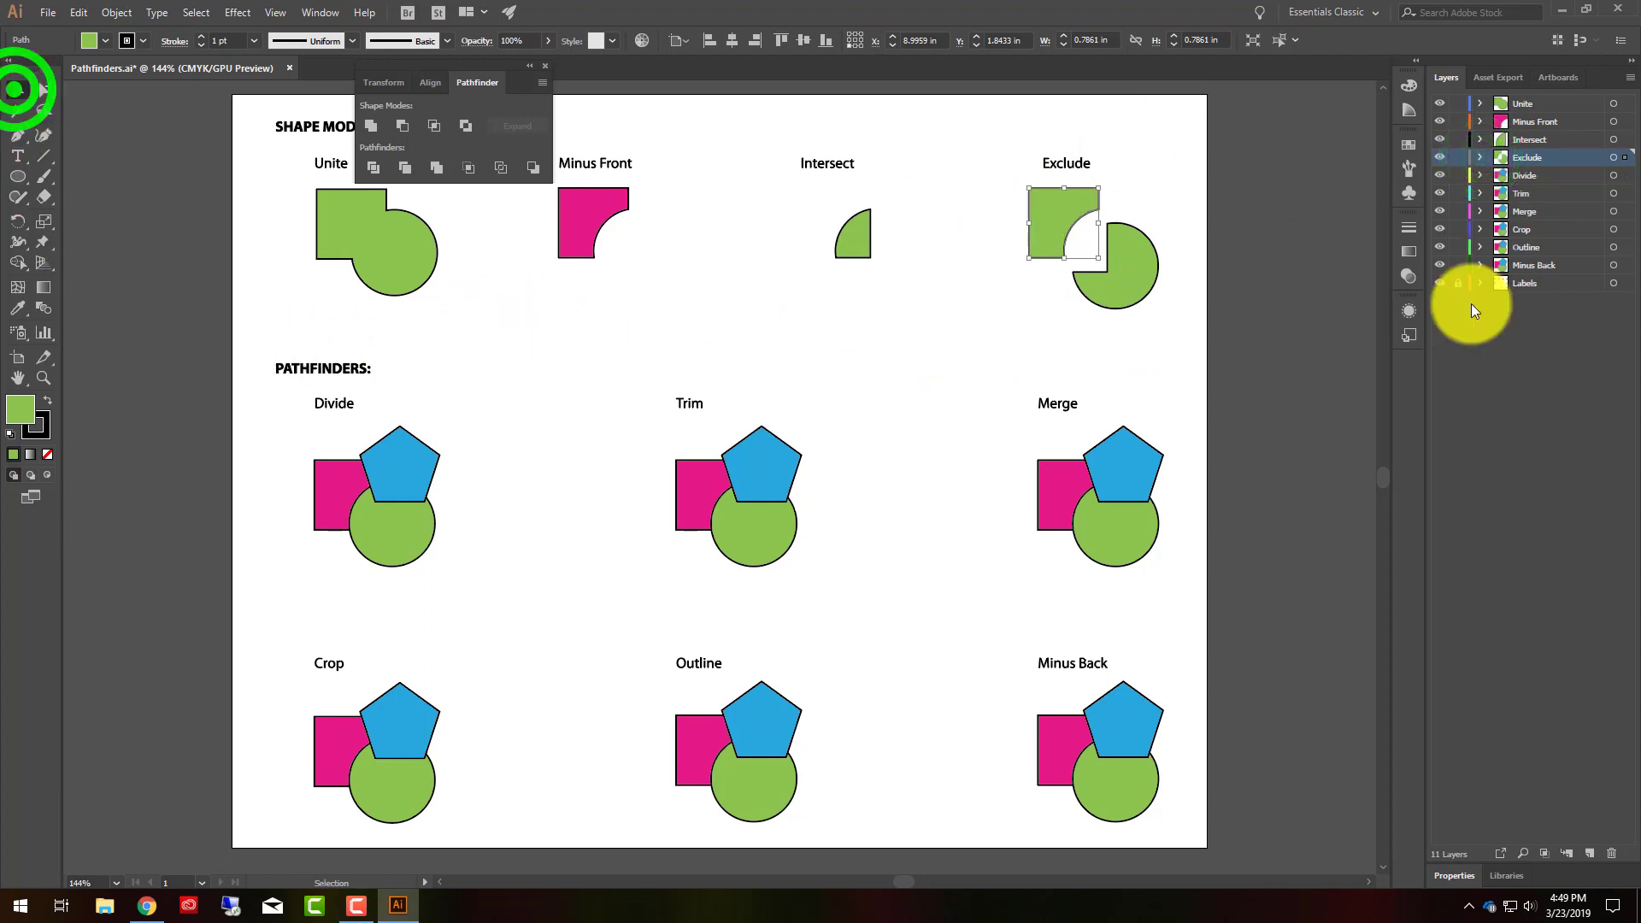
Step: Apply Divide to the overlapping square, circle and pentagon in the Divide example
{"action": "left_click", "coordinate": [1173, 177]}
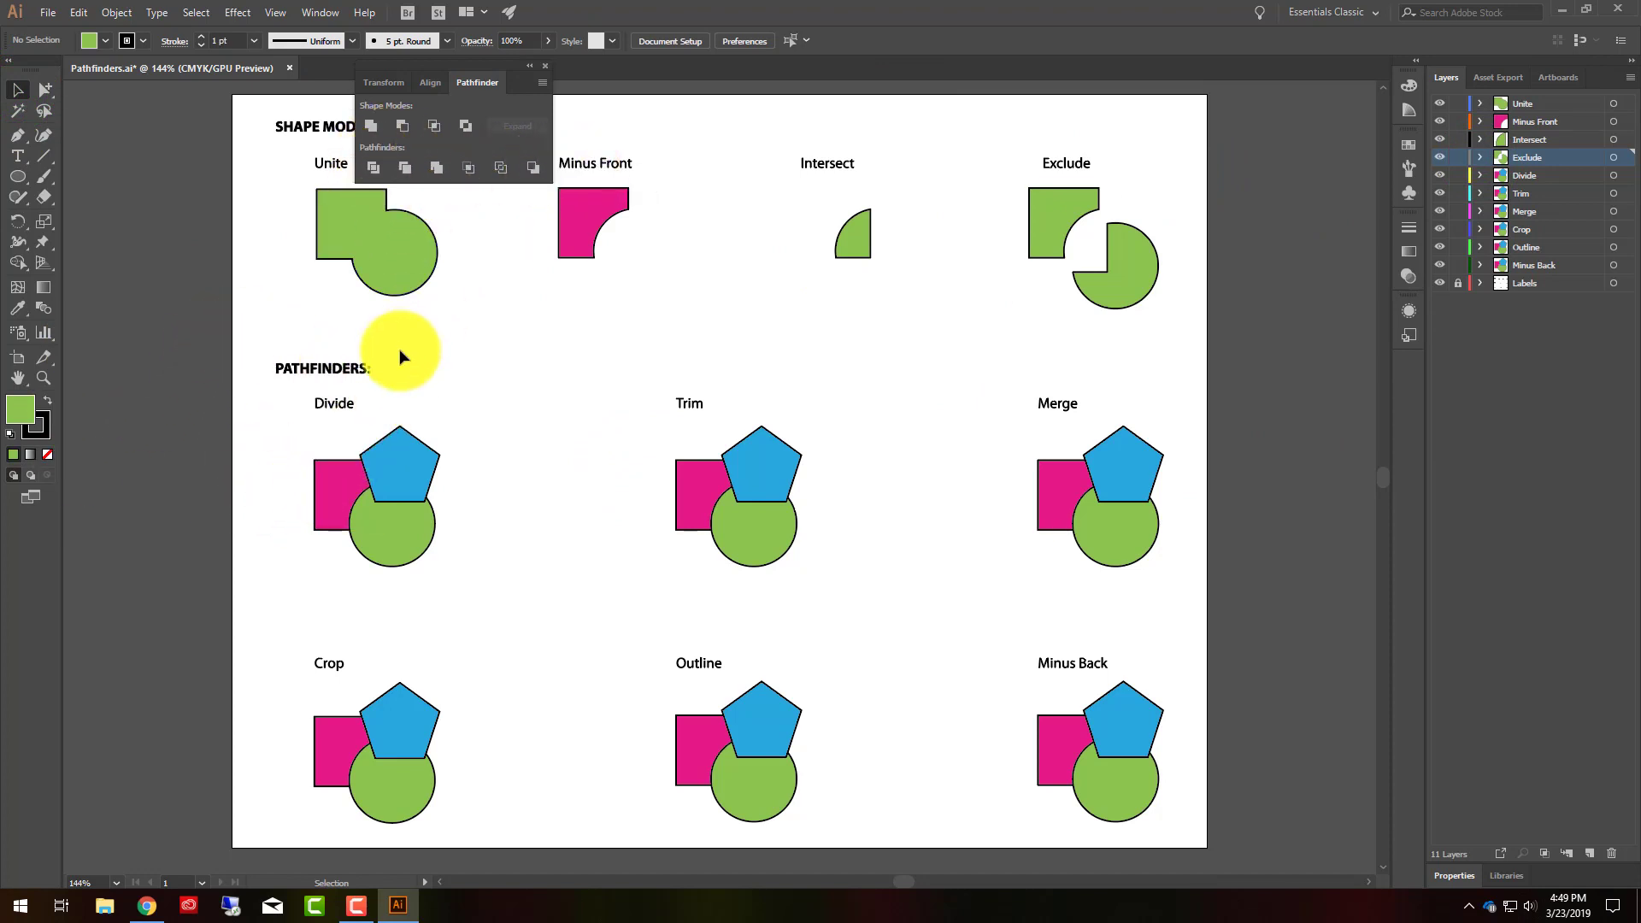
{"action": "left_click", "coordinate": [1479, 175]}
{"action": "left_click", "coordinate": [1538, 173]}
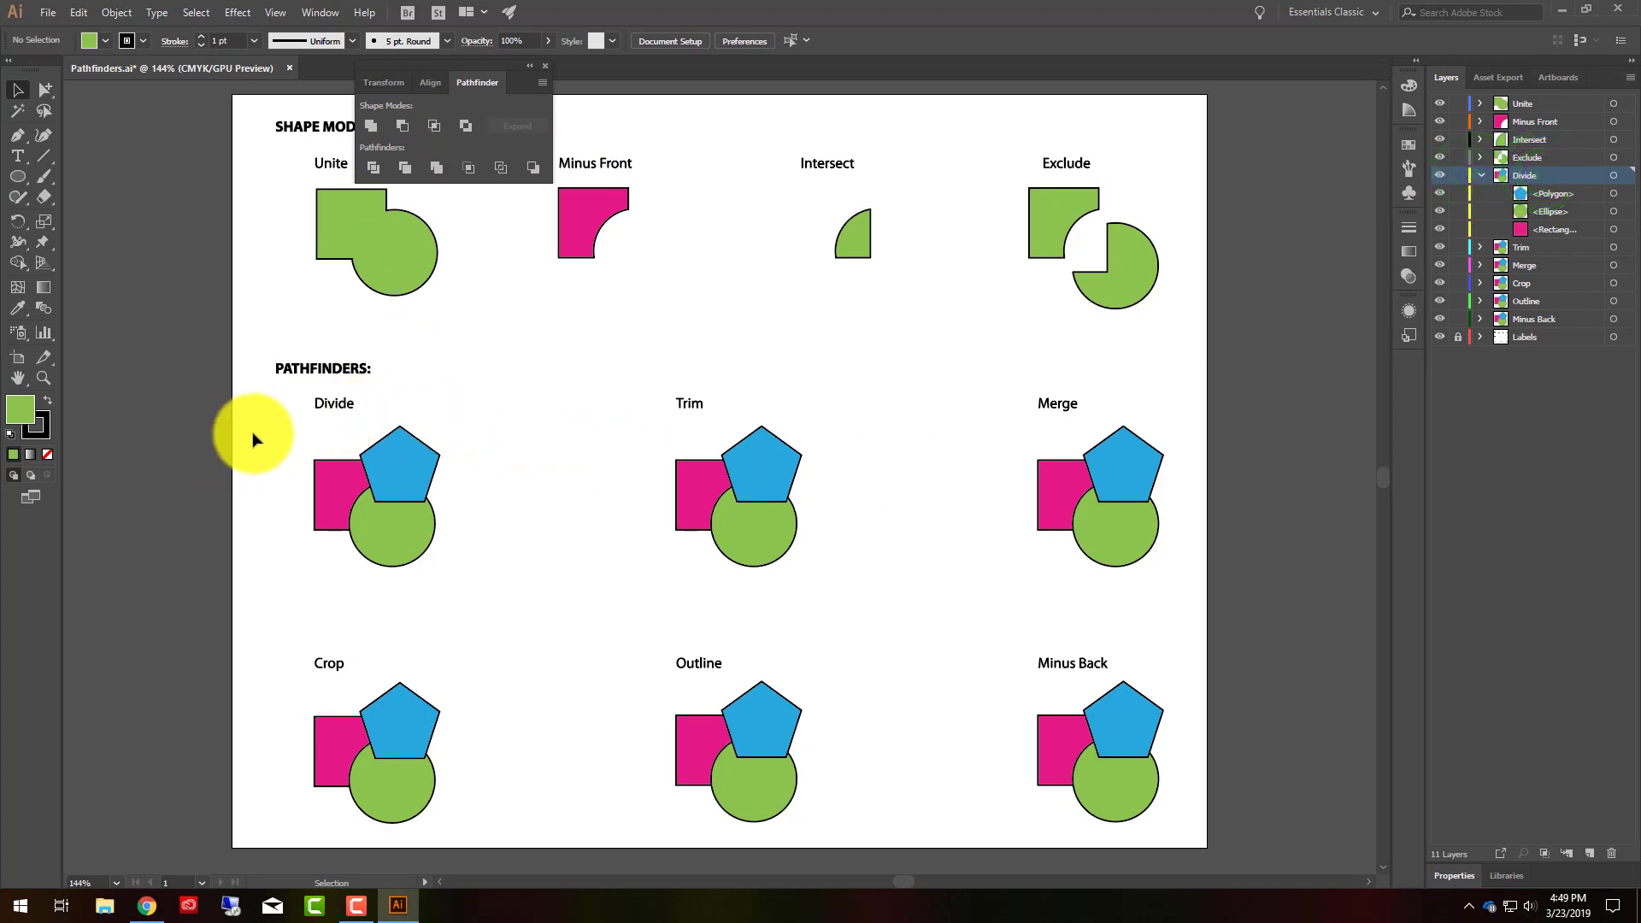
{"action": "left_click_drag", "start_coordinate": [253, 440], "coordinate": [541, 586]}
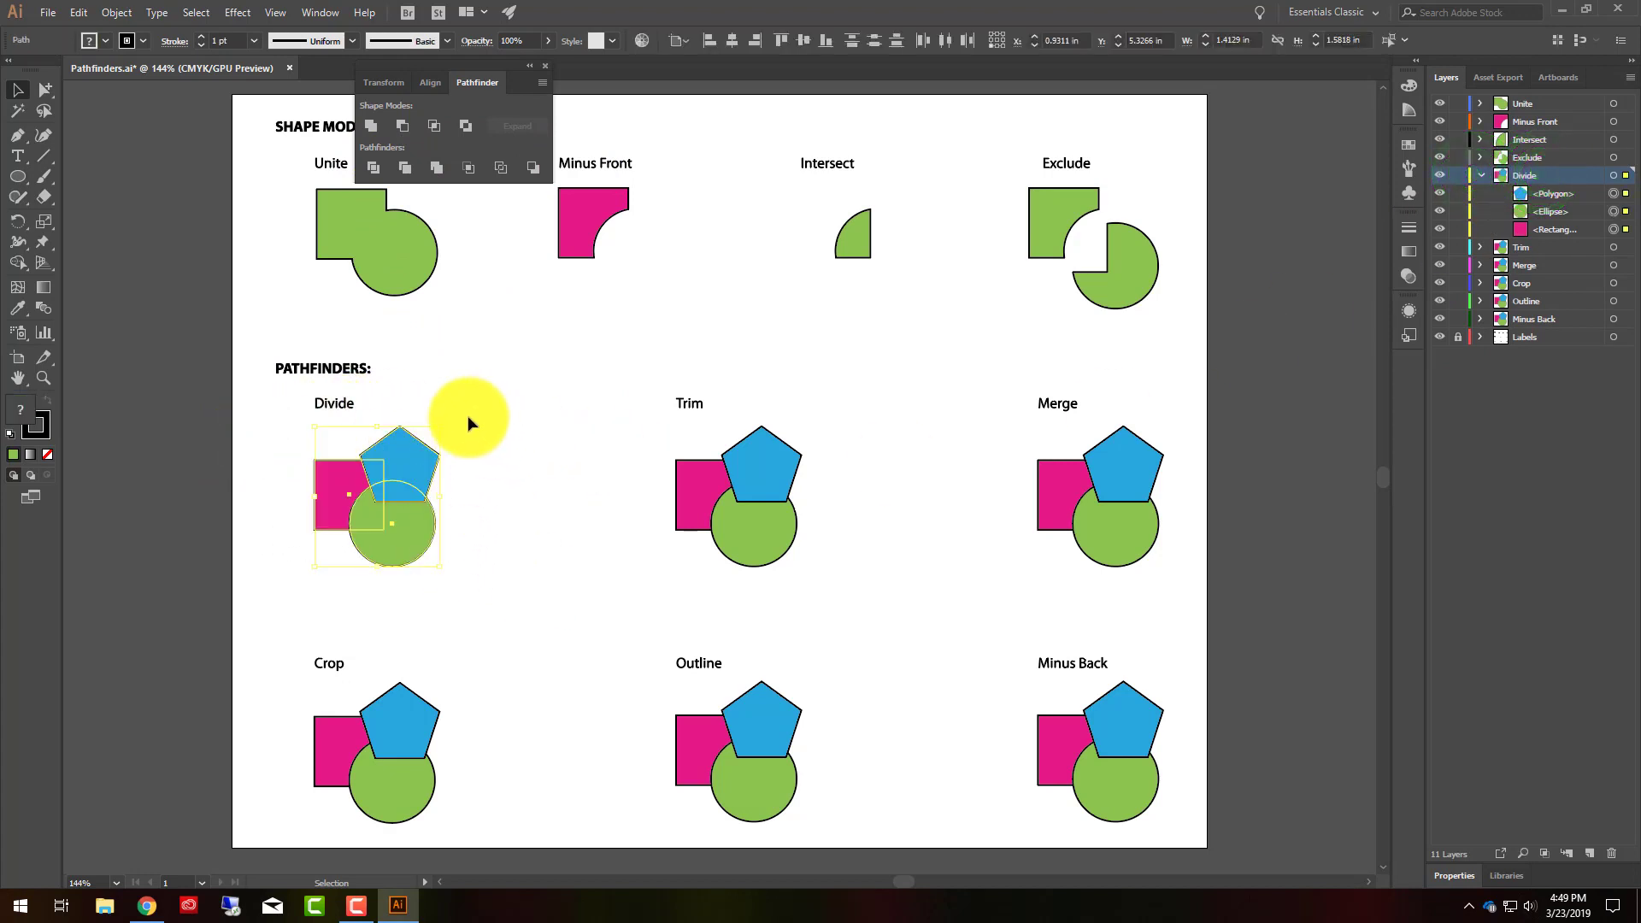
{"action": "left_click", "coordinate": [377, 168]}
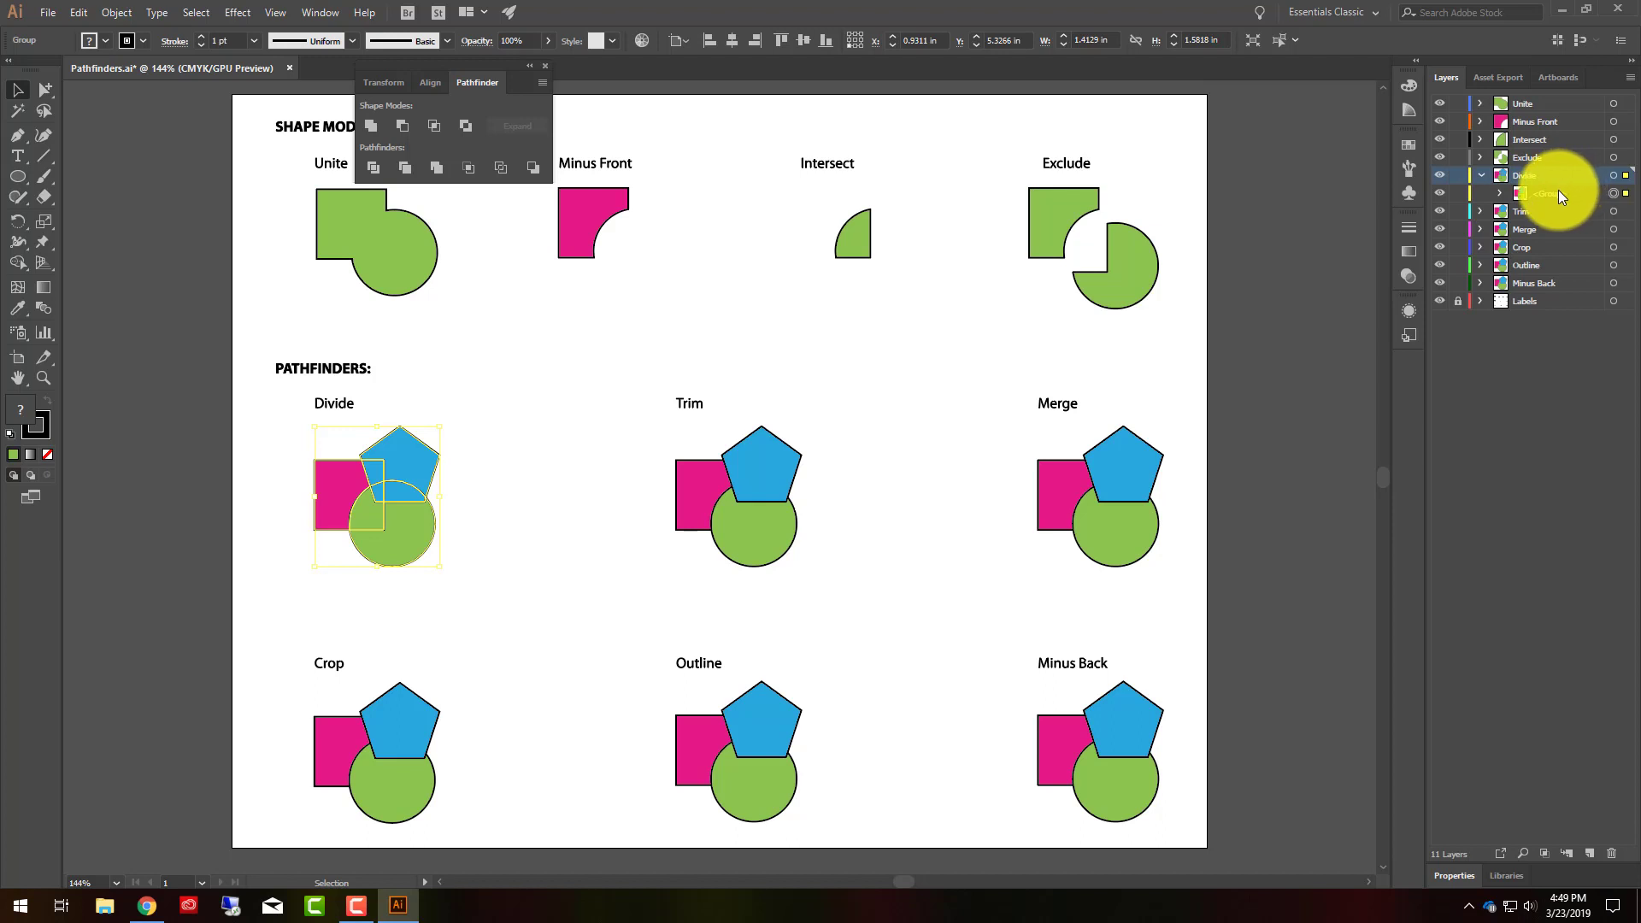
{"action": "left_click", "coordinate": [1500, 194]}
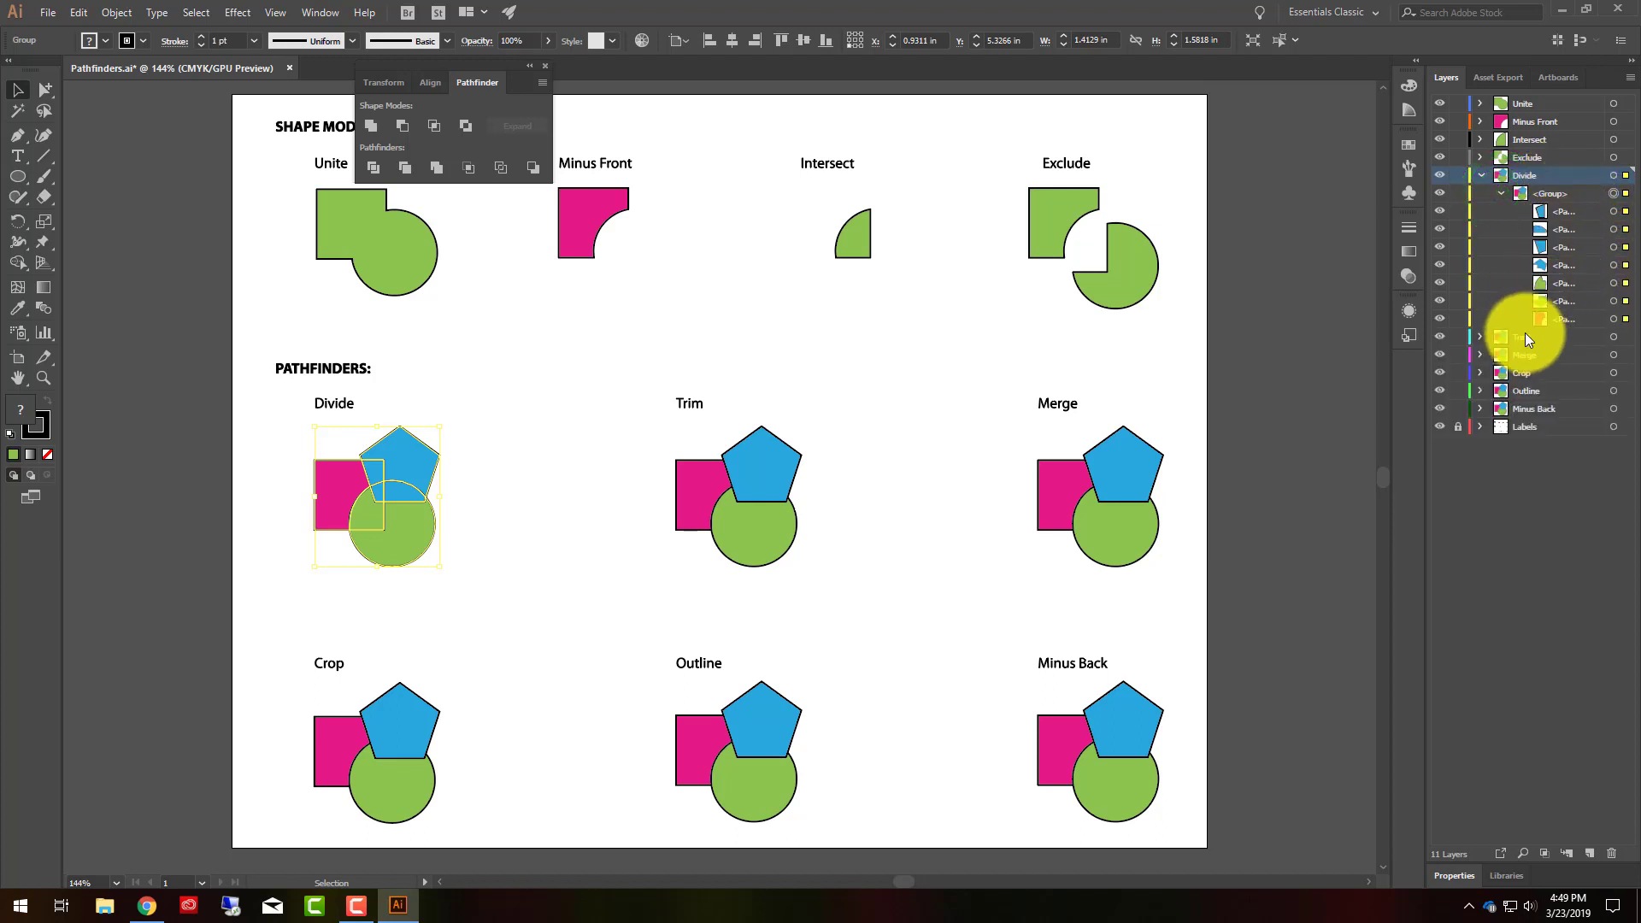
Step: Drag the divided blue, pink and green pieces apart with the Group Selection tool
{"action": "left_click", "coordinate": [45, 89]}
{"action": "left_click", "coordinate": [505, 403]}
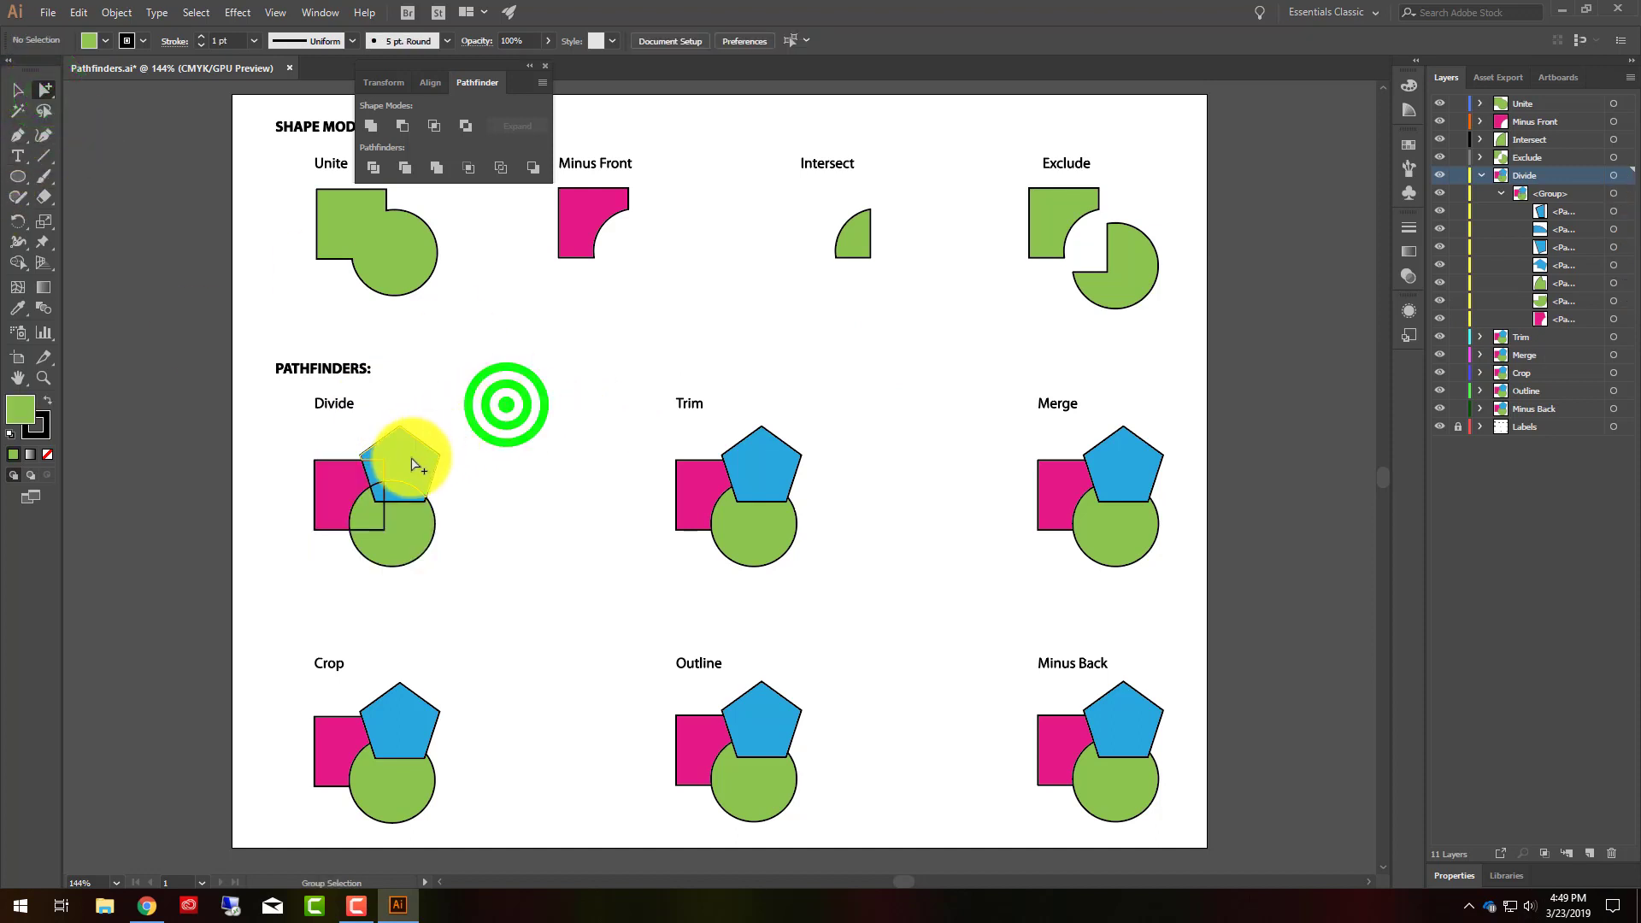
{"action": "left_click_drag", "start_coordinate": [413, 460], "coordinate": [439, 446]}
{"action": "left_click_drag", "start_coordinate": [330, 485], "coordinate": [311, 476]}
{"action": "mouse_move", "coordinate": [410, 507]}
{"action": "left_mouse_down"}
{"action": "mouse_move", "coordinate": [406, 492]}
{"action": "mouse_move", "coordinate": [457, 506]}
{"action": "mouse_move", "coordinate": [415, 576]}
{"action": "mouse_move", "coordinate": [366, 513]}
{"action": "mouse_move", "coordinate": [414, 496]}
{"action": "mouse_move", "coordinate": [413, 551]}
{"action": "left_mouse_up"}
{"action": "left_click", "coordinate": [381, 489]}
{"action": "left_click", "coordinate": [366, 513]}
{"action": "left_click", "coordinate": [465, 504]}
{"action": "left_click", "coordinate": [411, 553]}
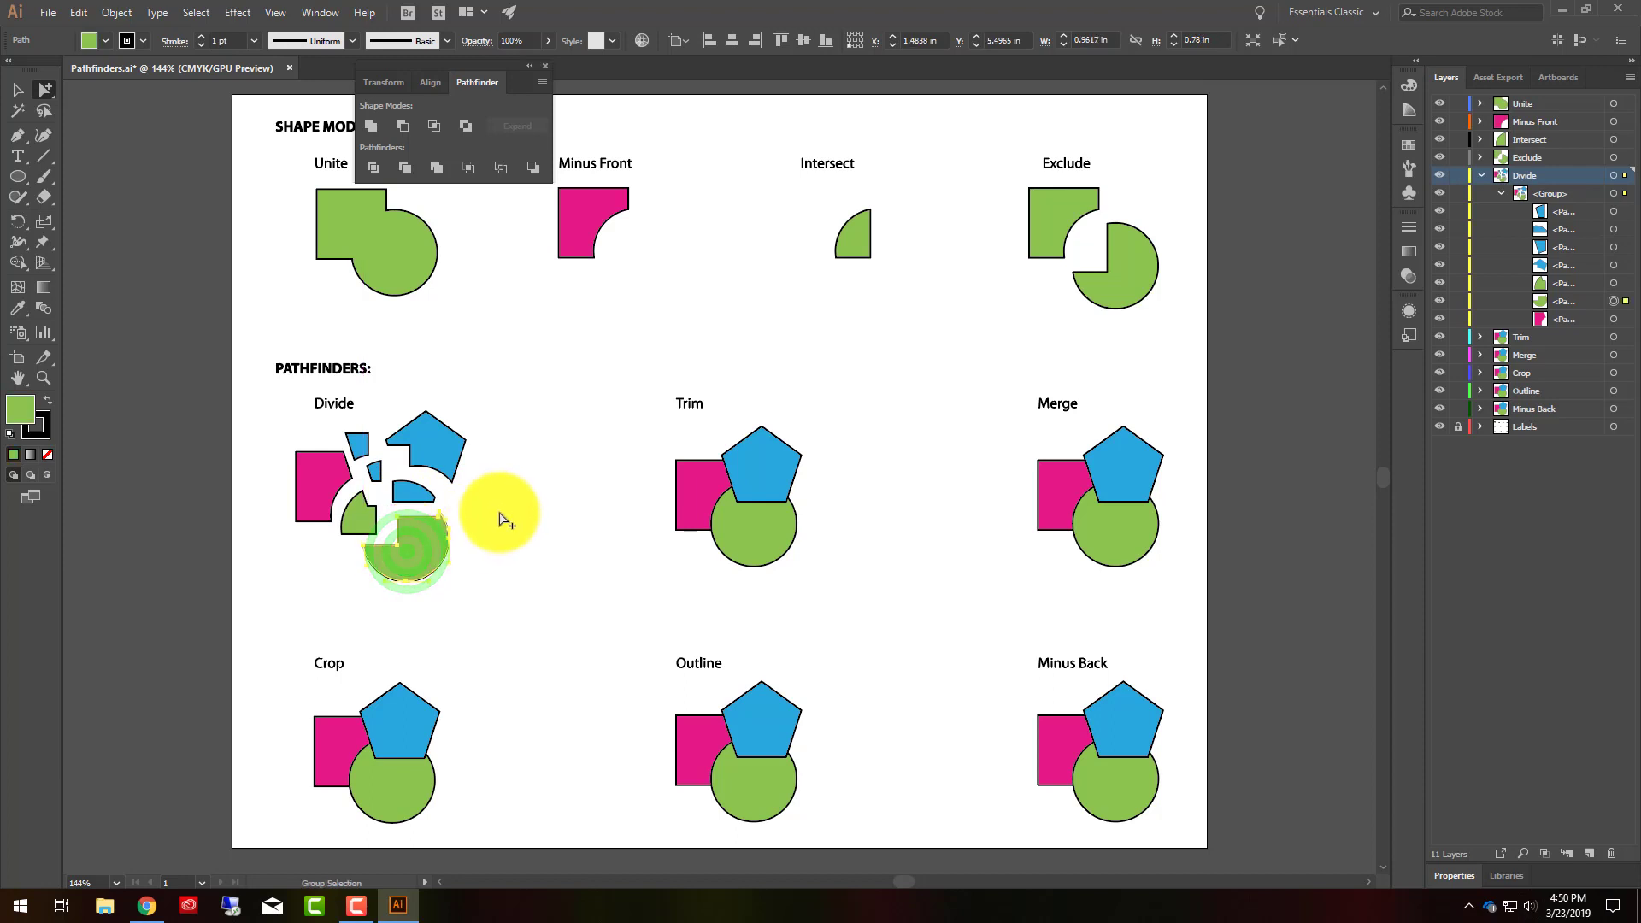
{"action": "left_click", "coordinate": [438, 450]}
{"action": "left_click_drag", "start_coordinate": [438, 449], "coordinate": [443, 454]}
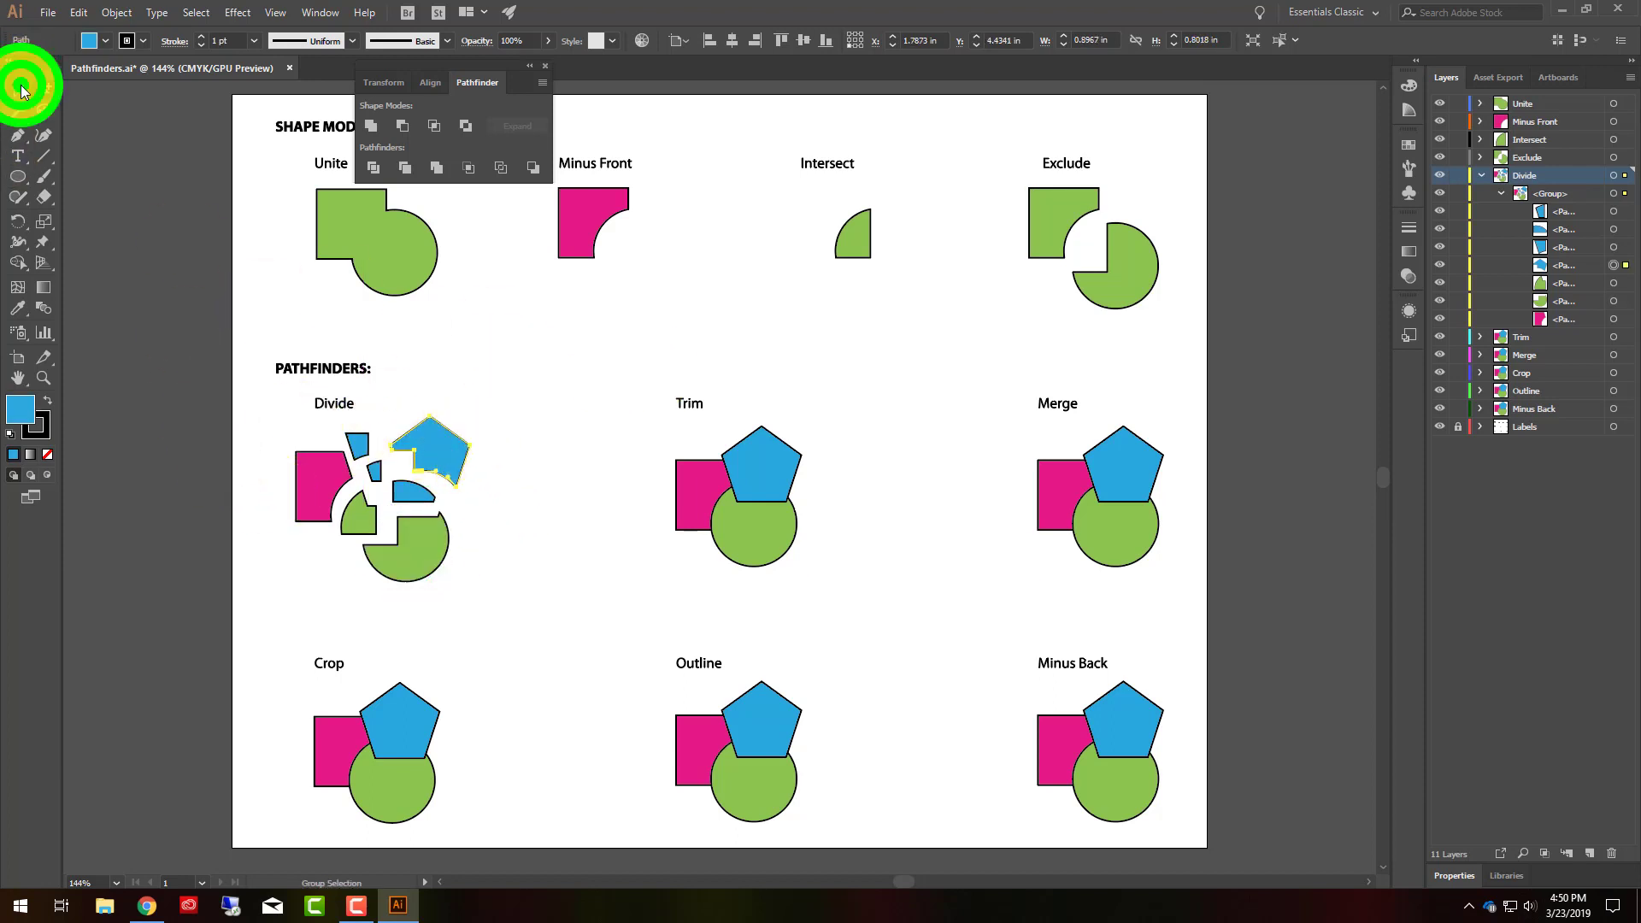
Step: Select the Trim example's square, circle and pentagon and apply Trim
{"action": "left_click", "coordinate": [542, 436]}
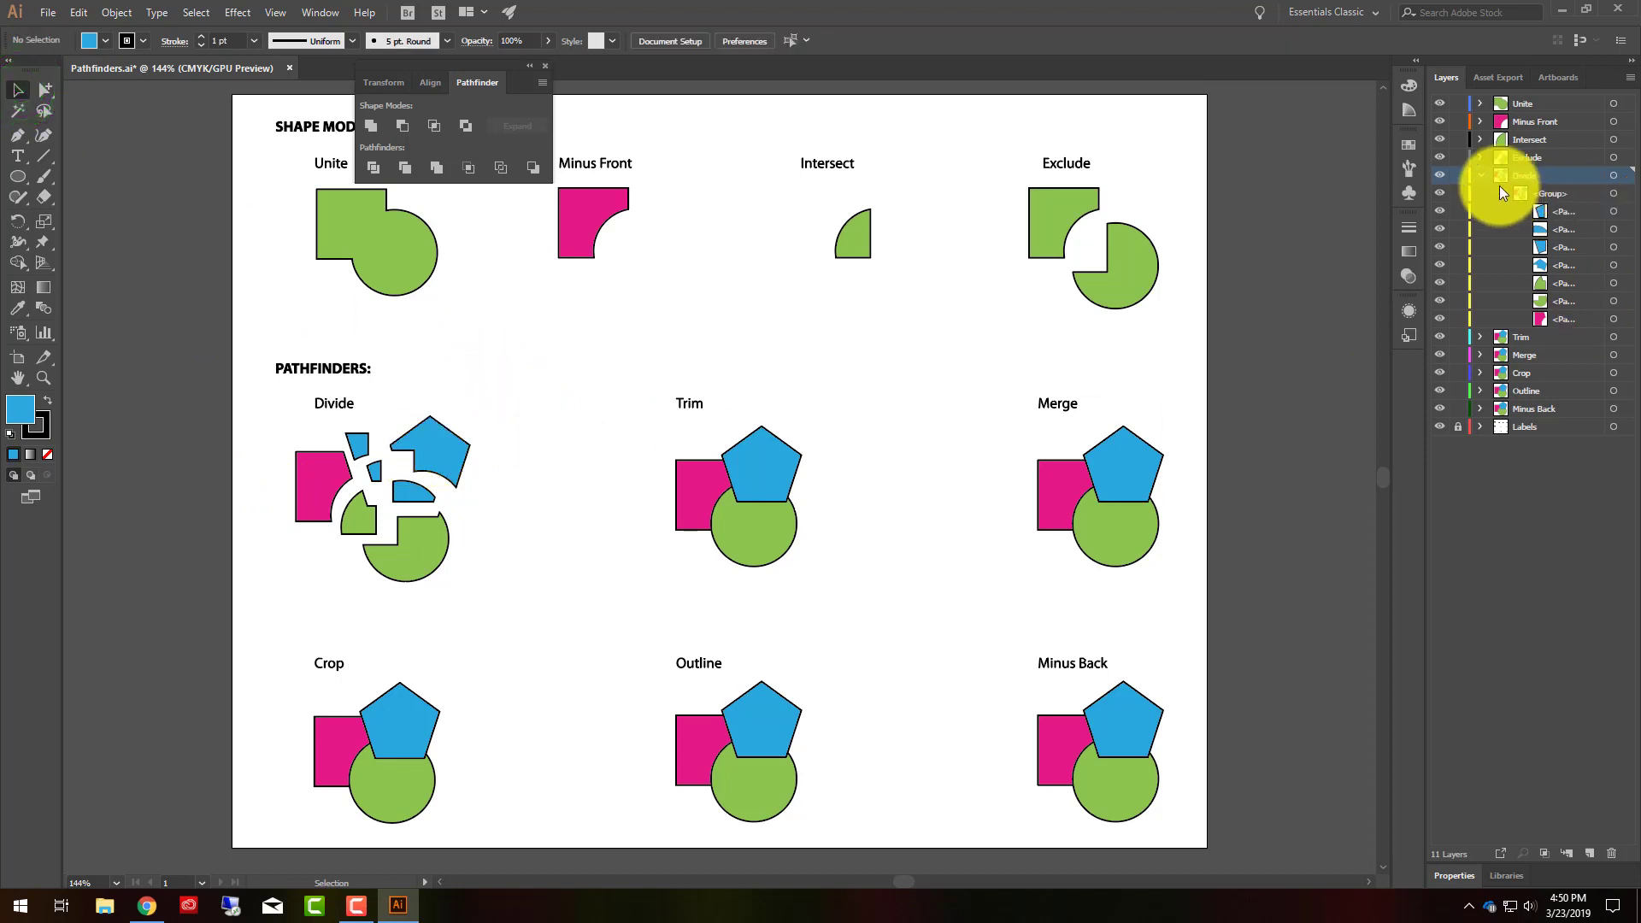
{"action": "left_click", "coordinate": [1481, 174]}
{"action": "left_click", "coordinate": [1518, 194]}
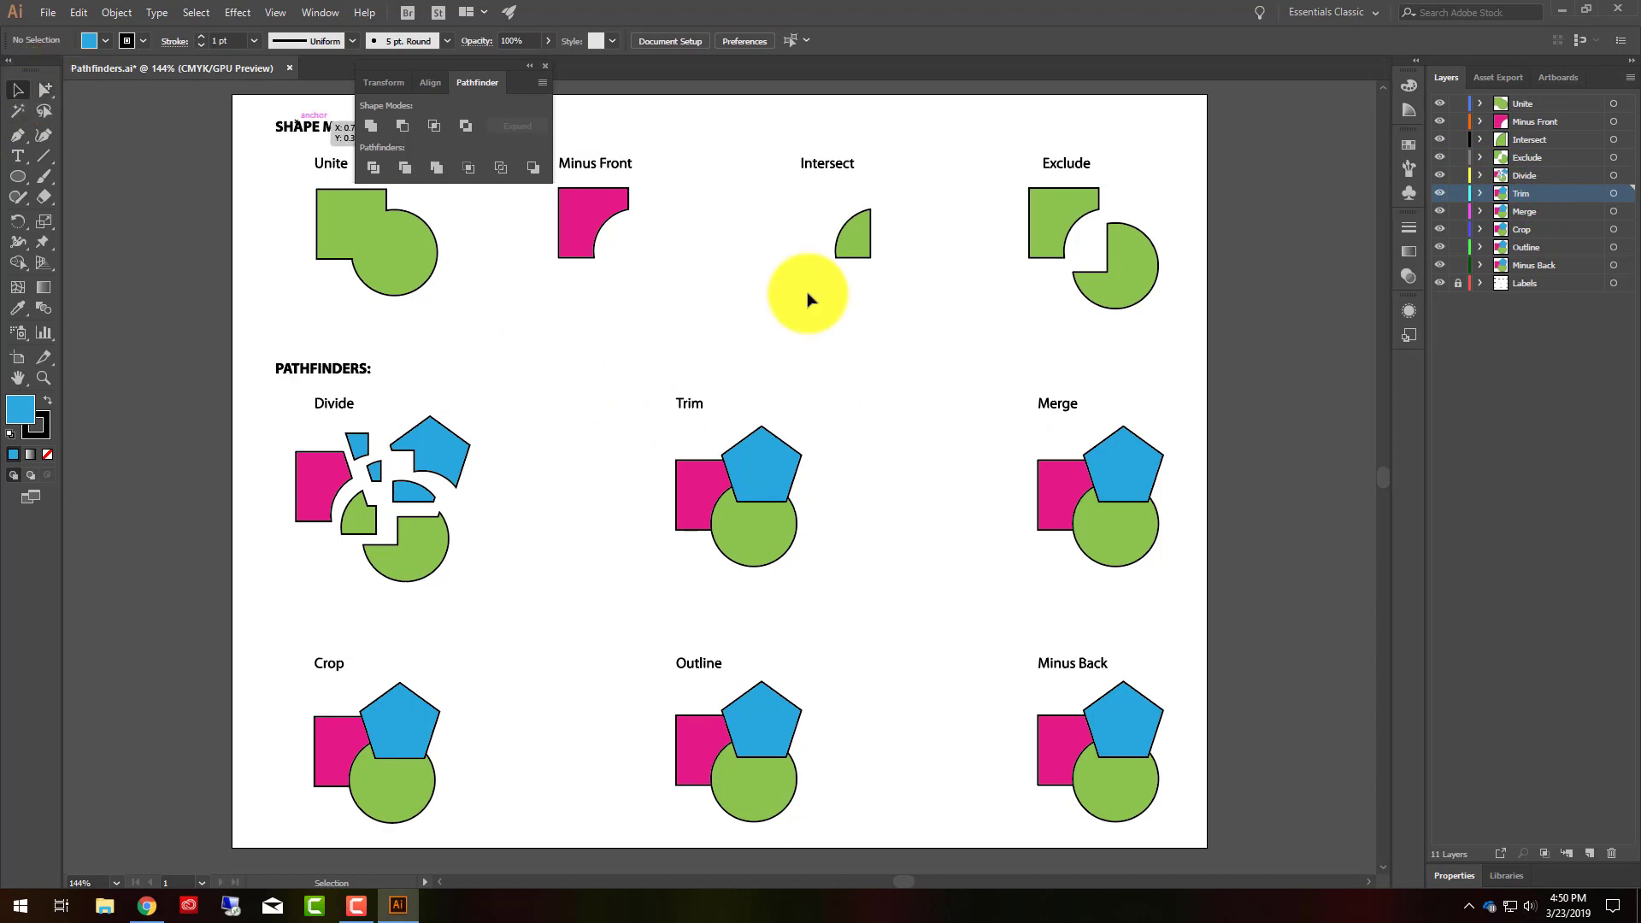
{"action": "left_click_drag", "start_coordinate": [631, 438], "coordinate": [836, 542]}
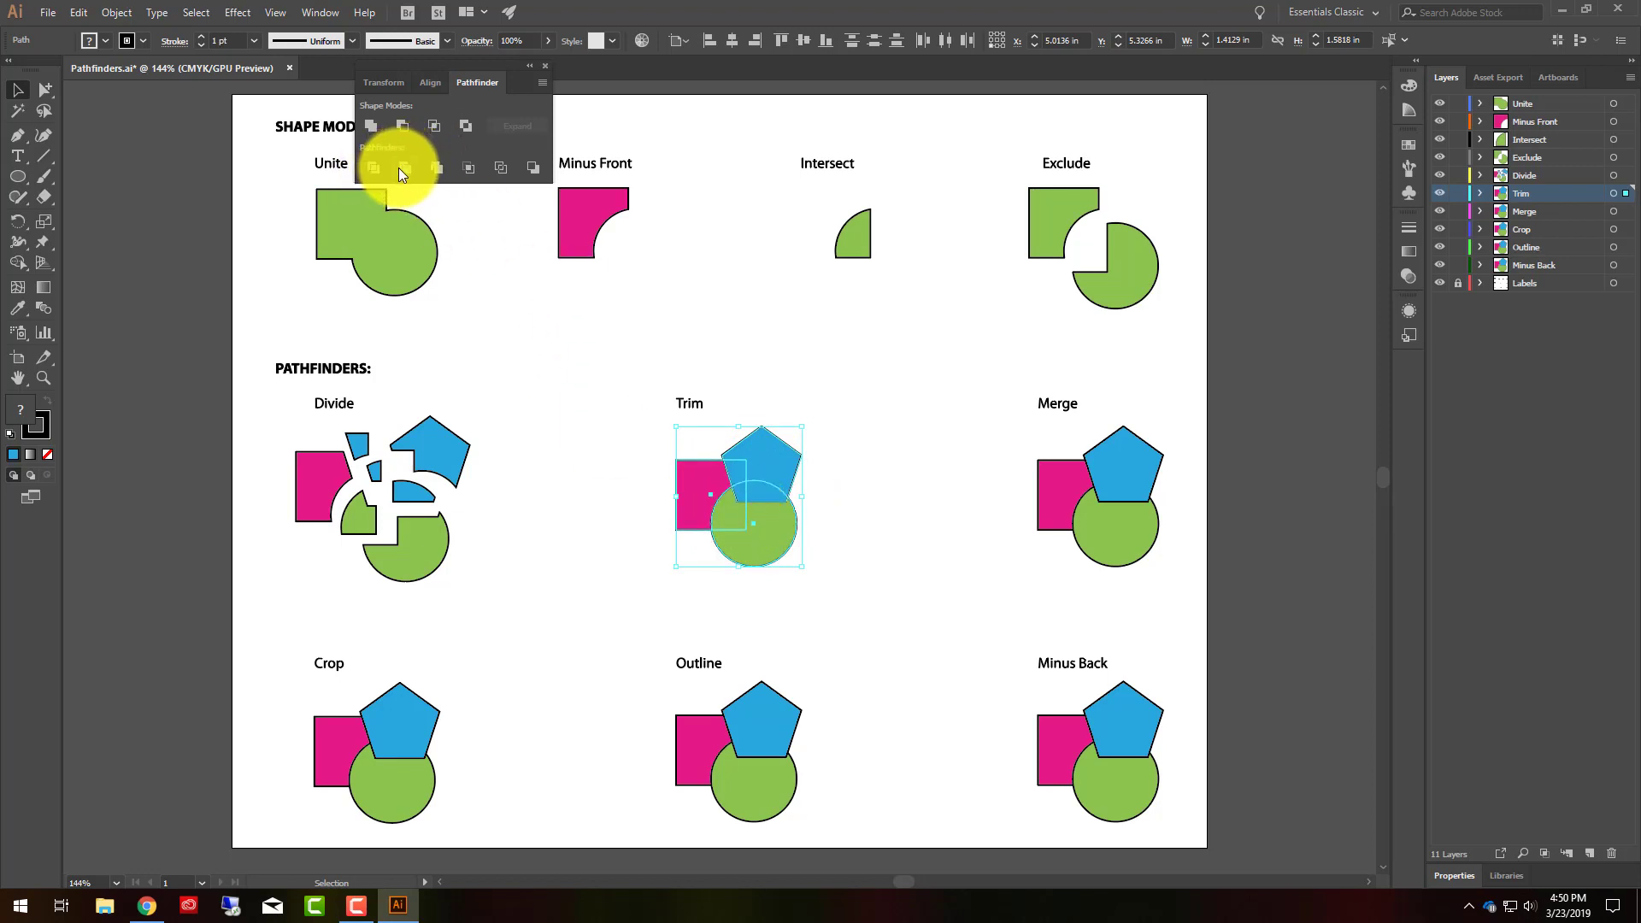
{"action": "left_click", "coordinate": [1480, 193]}
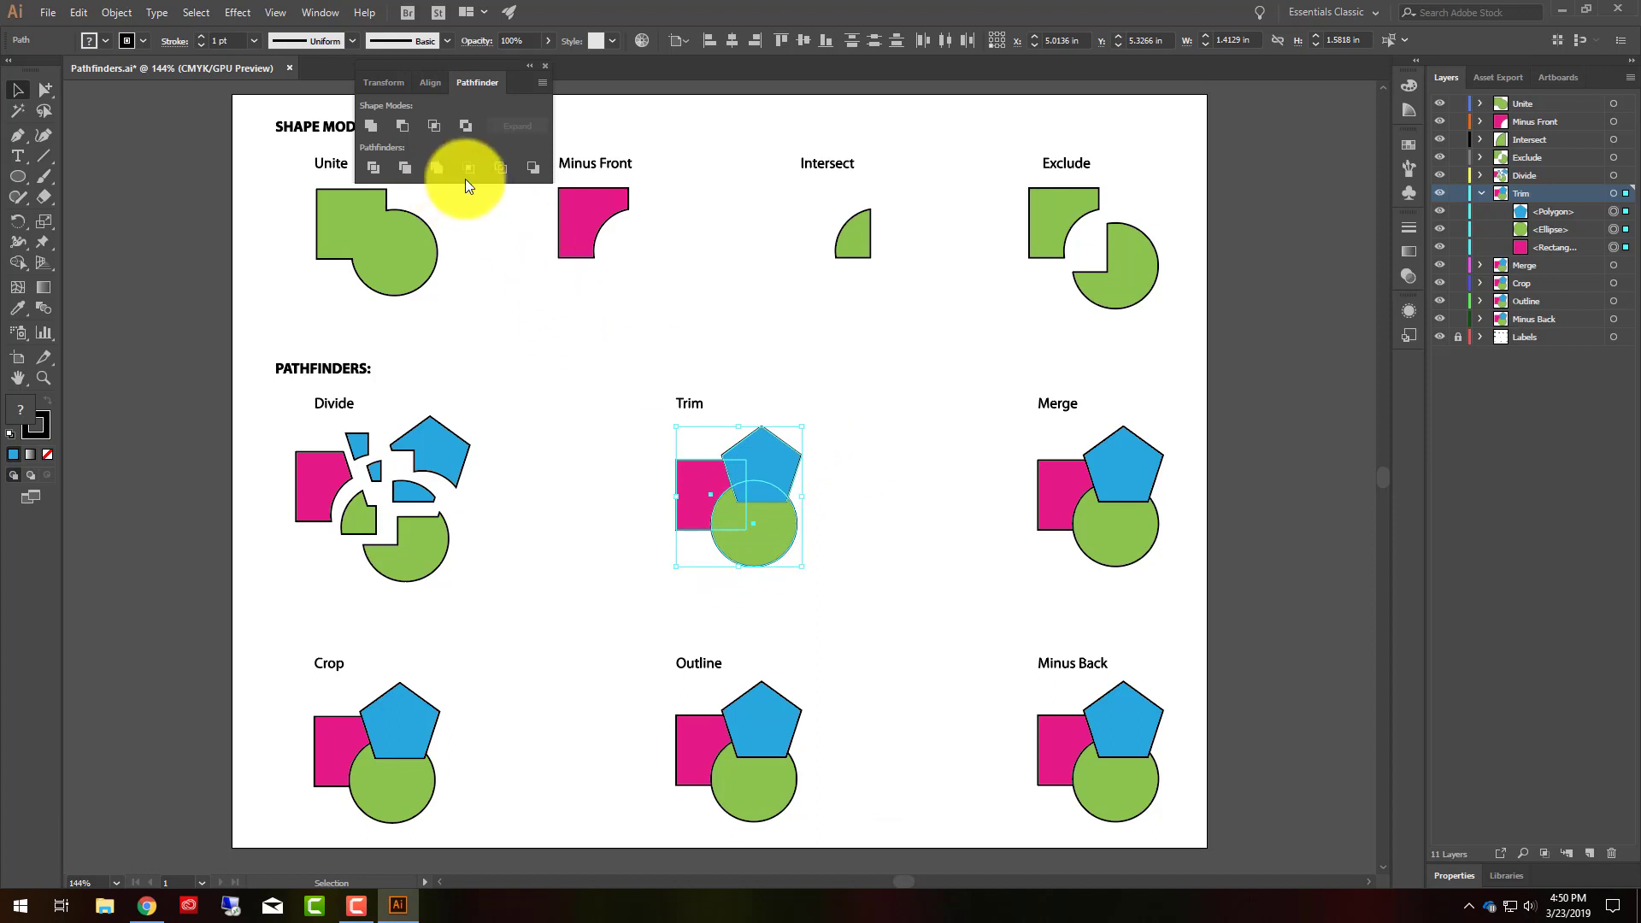
{"action": "left_click", "coordinate": [405, 171]}
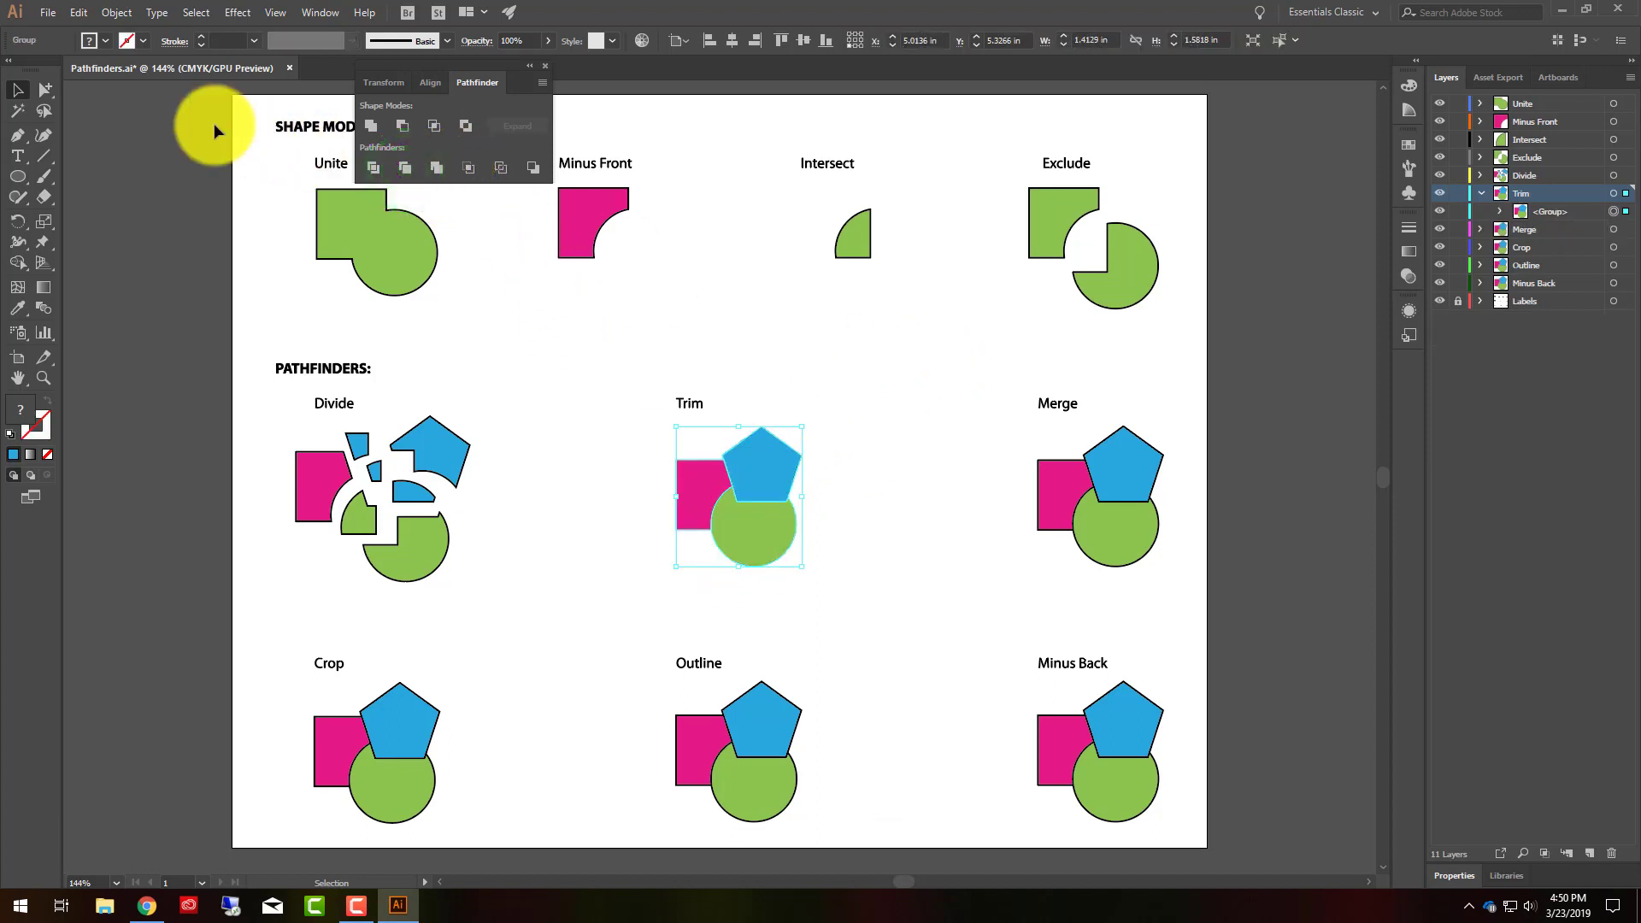
Step: Pull the trimmed pentagon, square and circle pieces slightly apart
{"action": "left_click", "coordinate": [45, 89]}
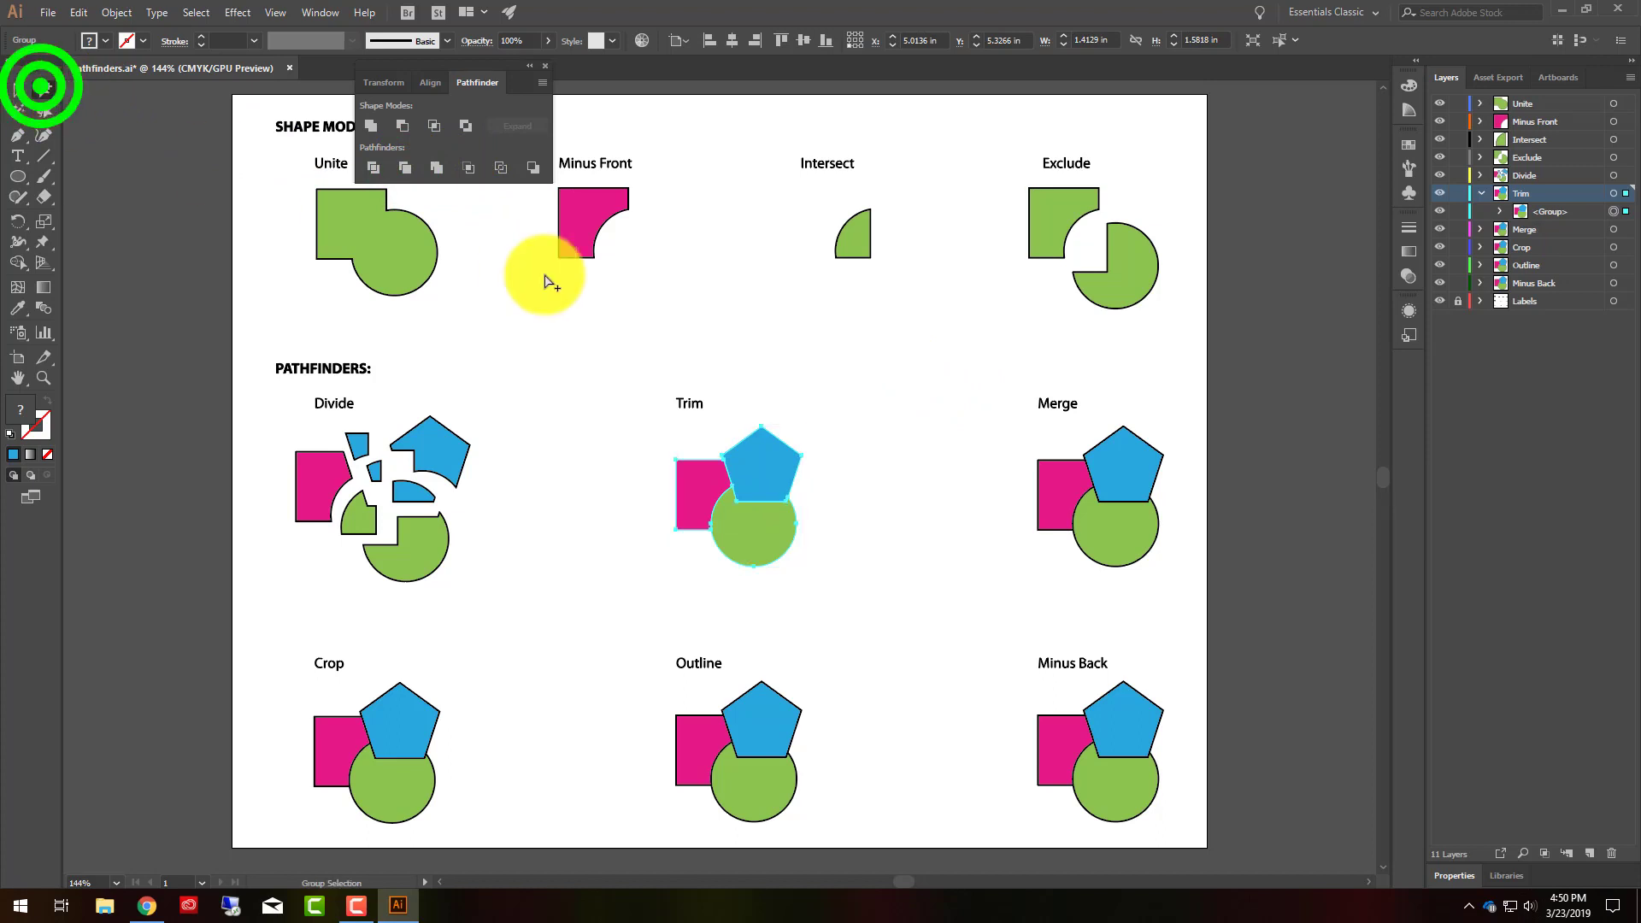
{"action": "left_click", "coordinate": [795, 395]}
{"action": "left_click_drag", "start_coordinate": [765, 465], "coordinate": [779, 447]}
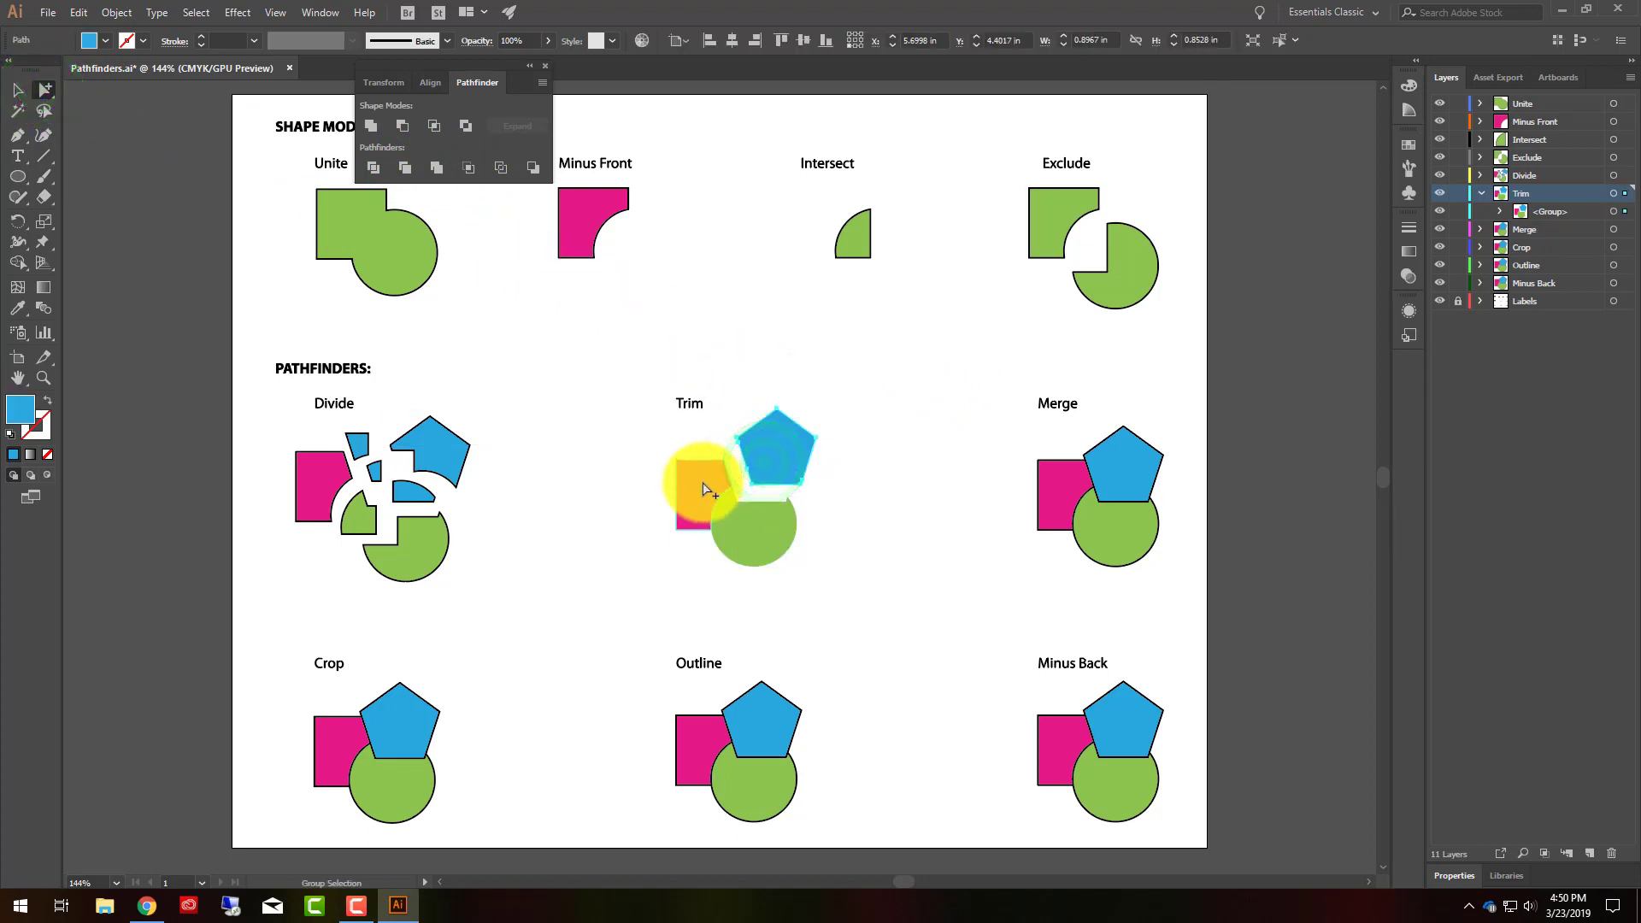
{"action": "left_click_drag", "start_coordinate": [704, 484], "coordinate": [697, 476]}
{"action": "left_click_drag", "start_coordinate": [752, 523], "coordinate": [758, 534]}
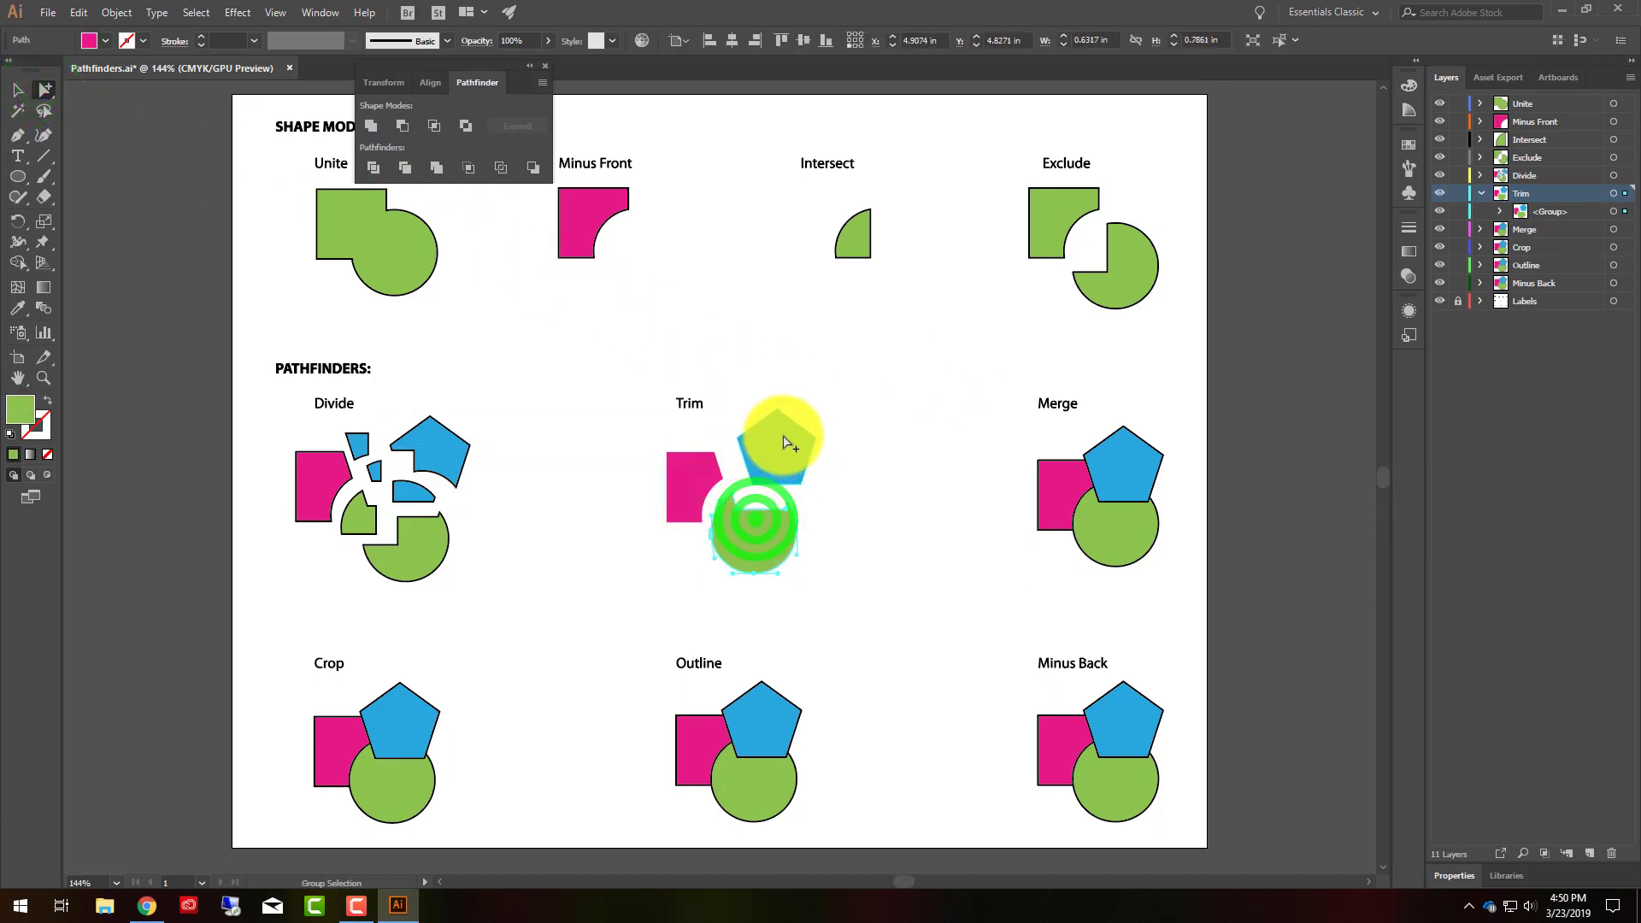
{"action": "left_click_drag", "start_coordinate": [783, 436], "coordinate": [772, 438]}
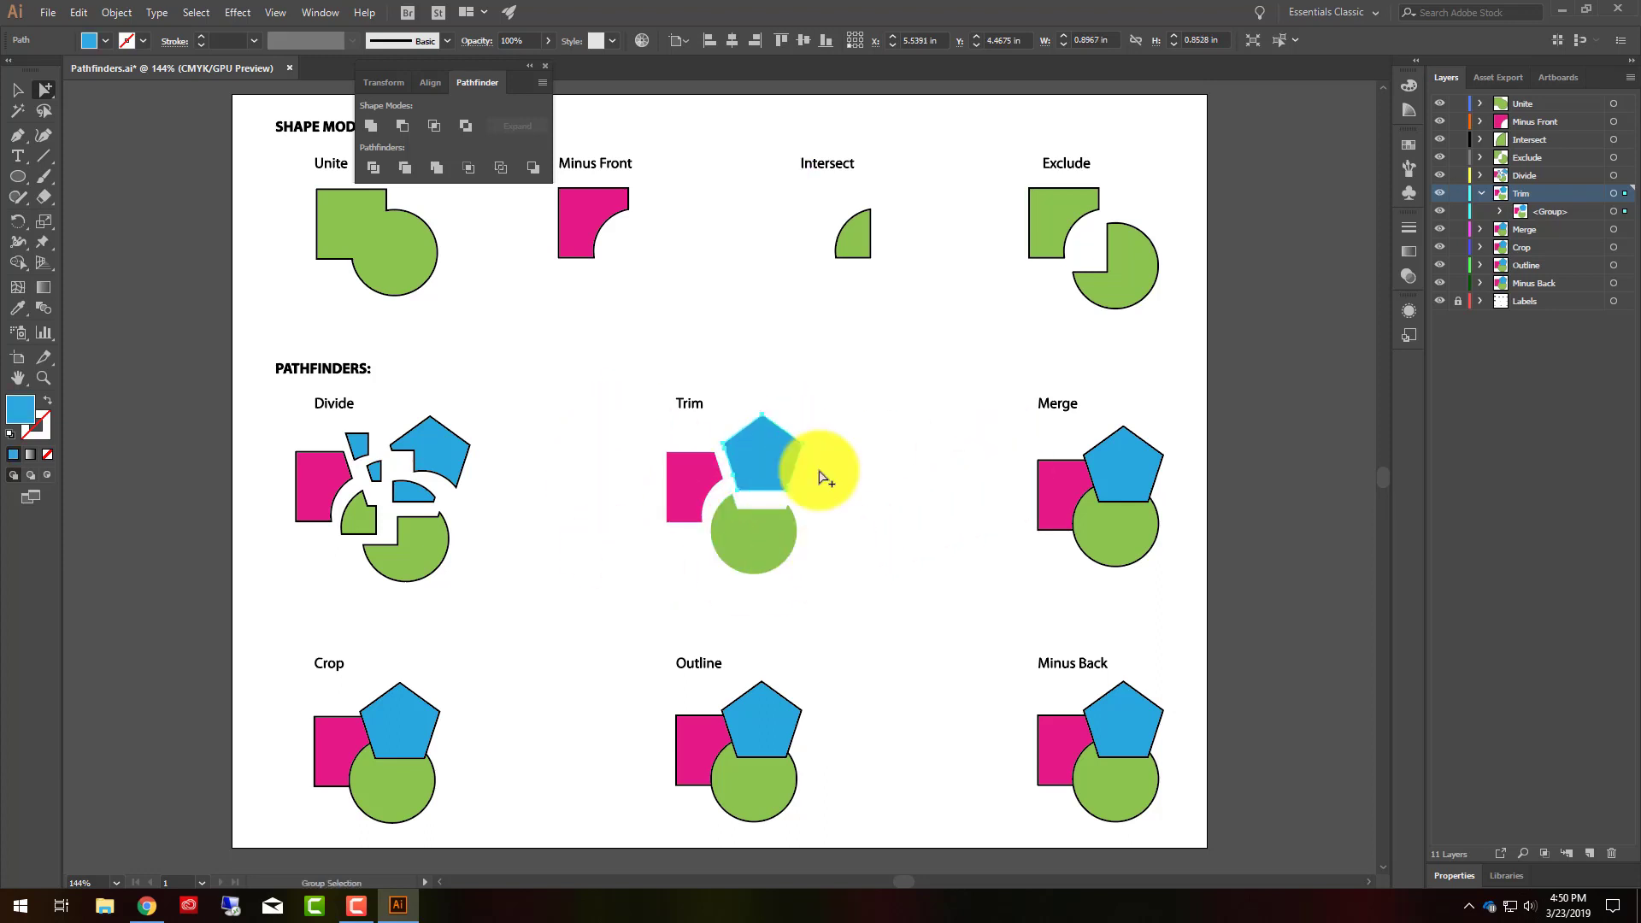
{"action": "left_click", "coordinate": [17, 89]}
Step: Fill the Merge pentagon with magenta from the control bar's Fill swatches
{"action": "left_click", "coordinate": [1172, 407]}
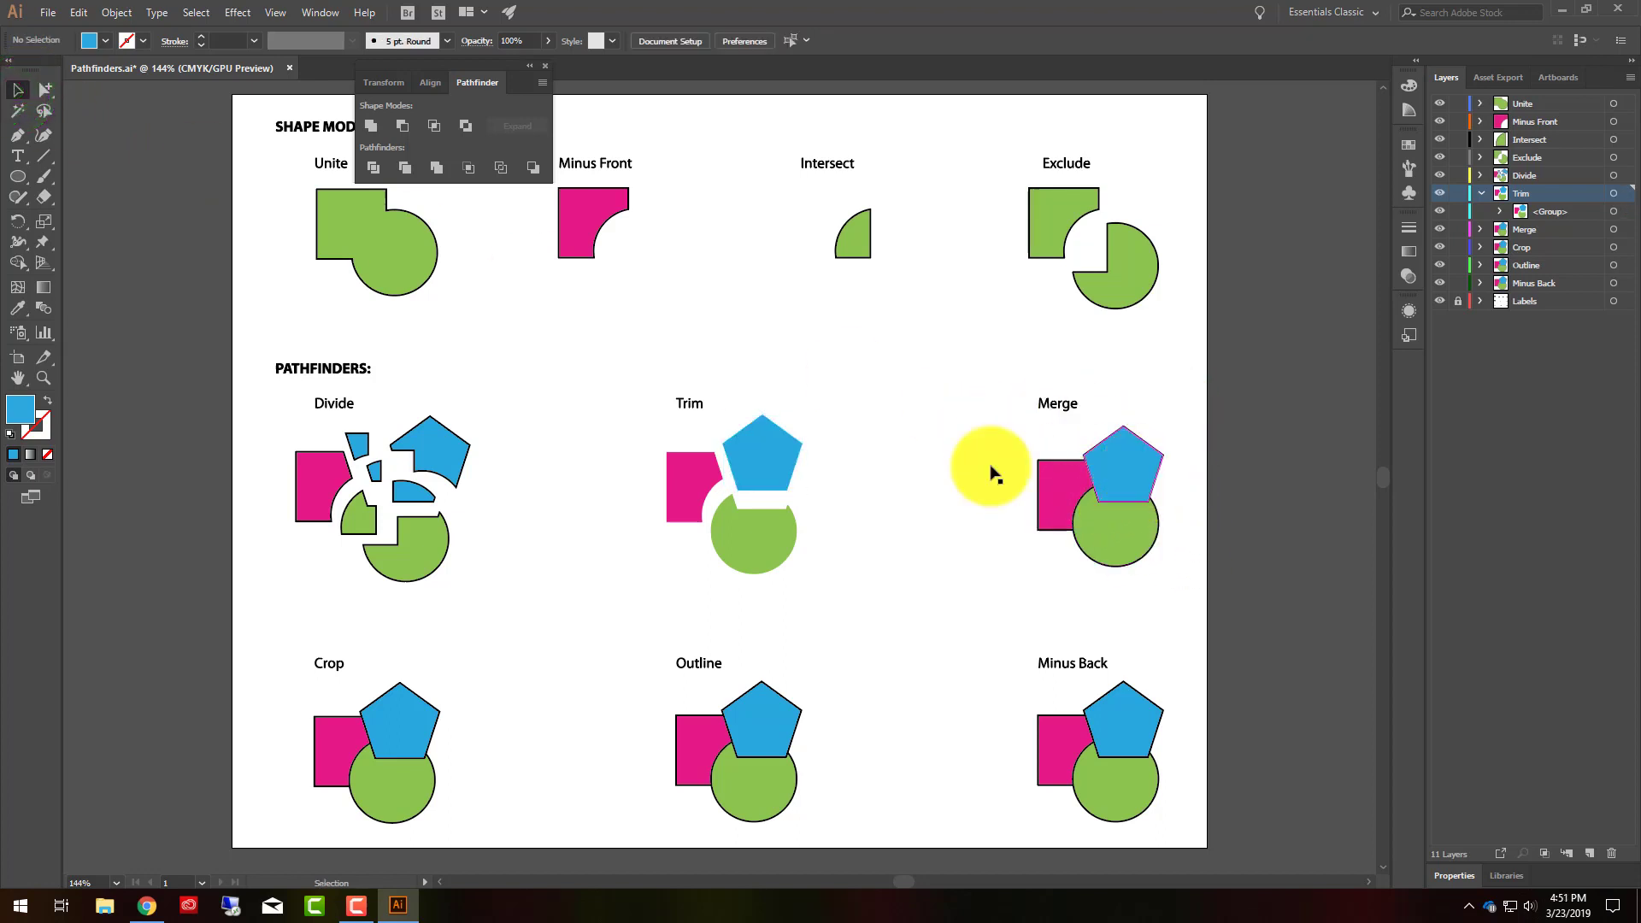
{"action": "left_click", "coordinate": [1150, 464]}
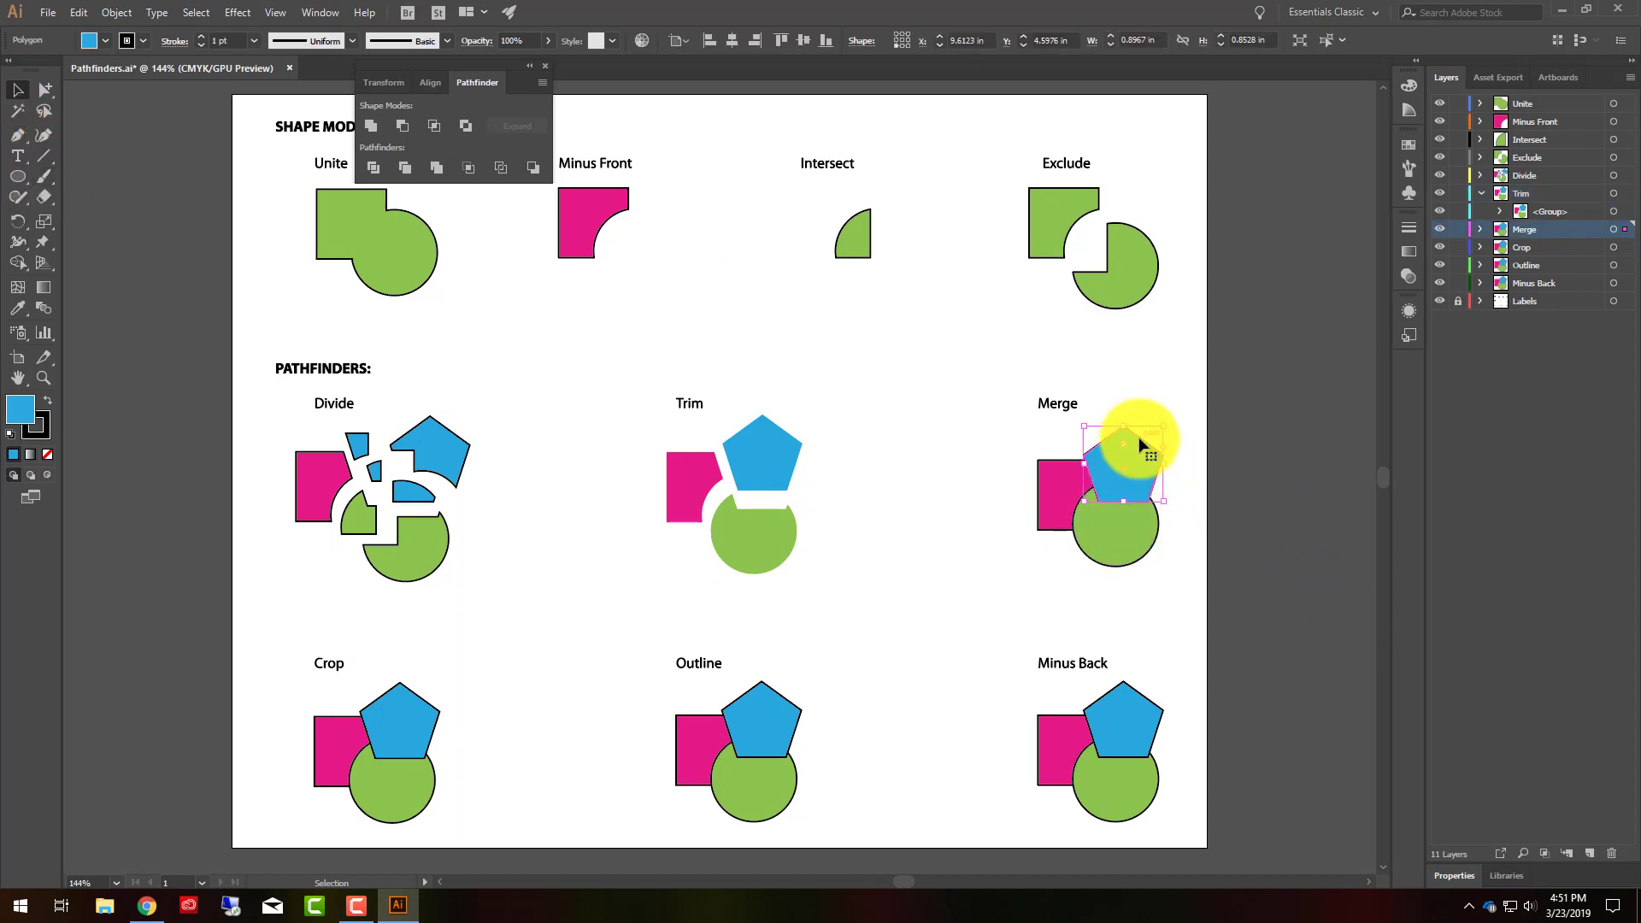
{"action": "left_click", "coordinate": [105, 40]}
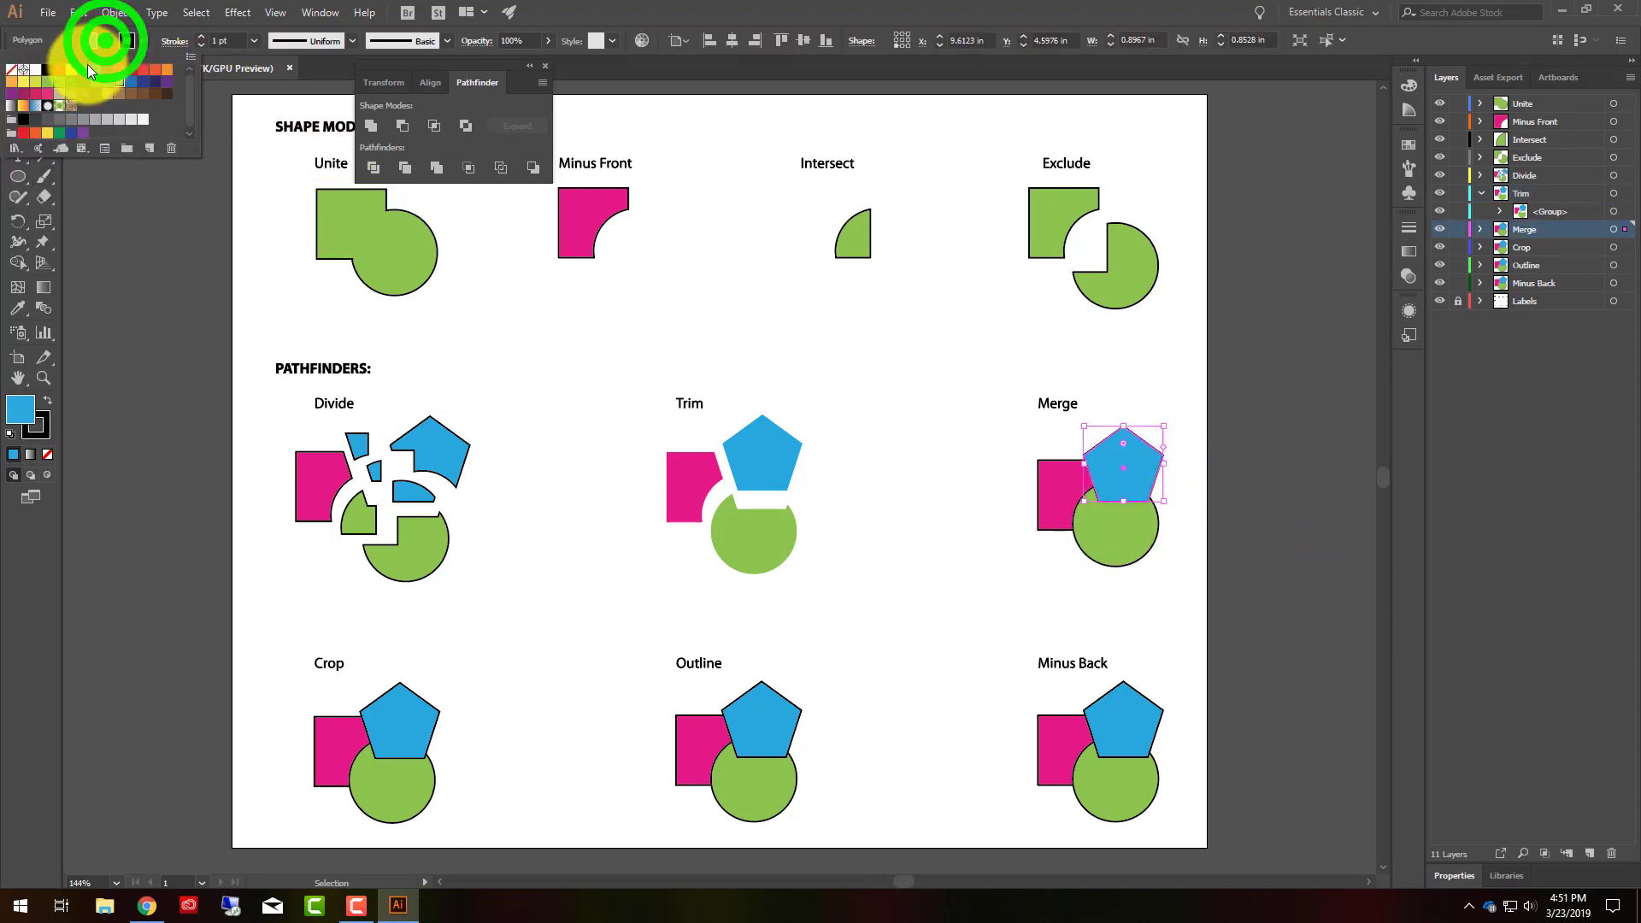
{"action": "left_click", "coordinate": [118, 68]}
{"action": "left_click", "coordinate": [1167, 369]}
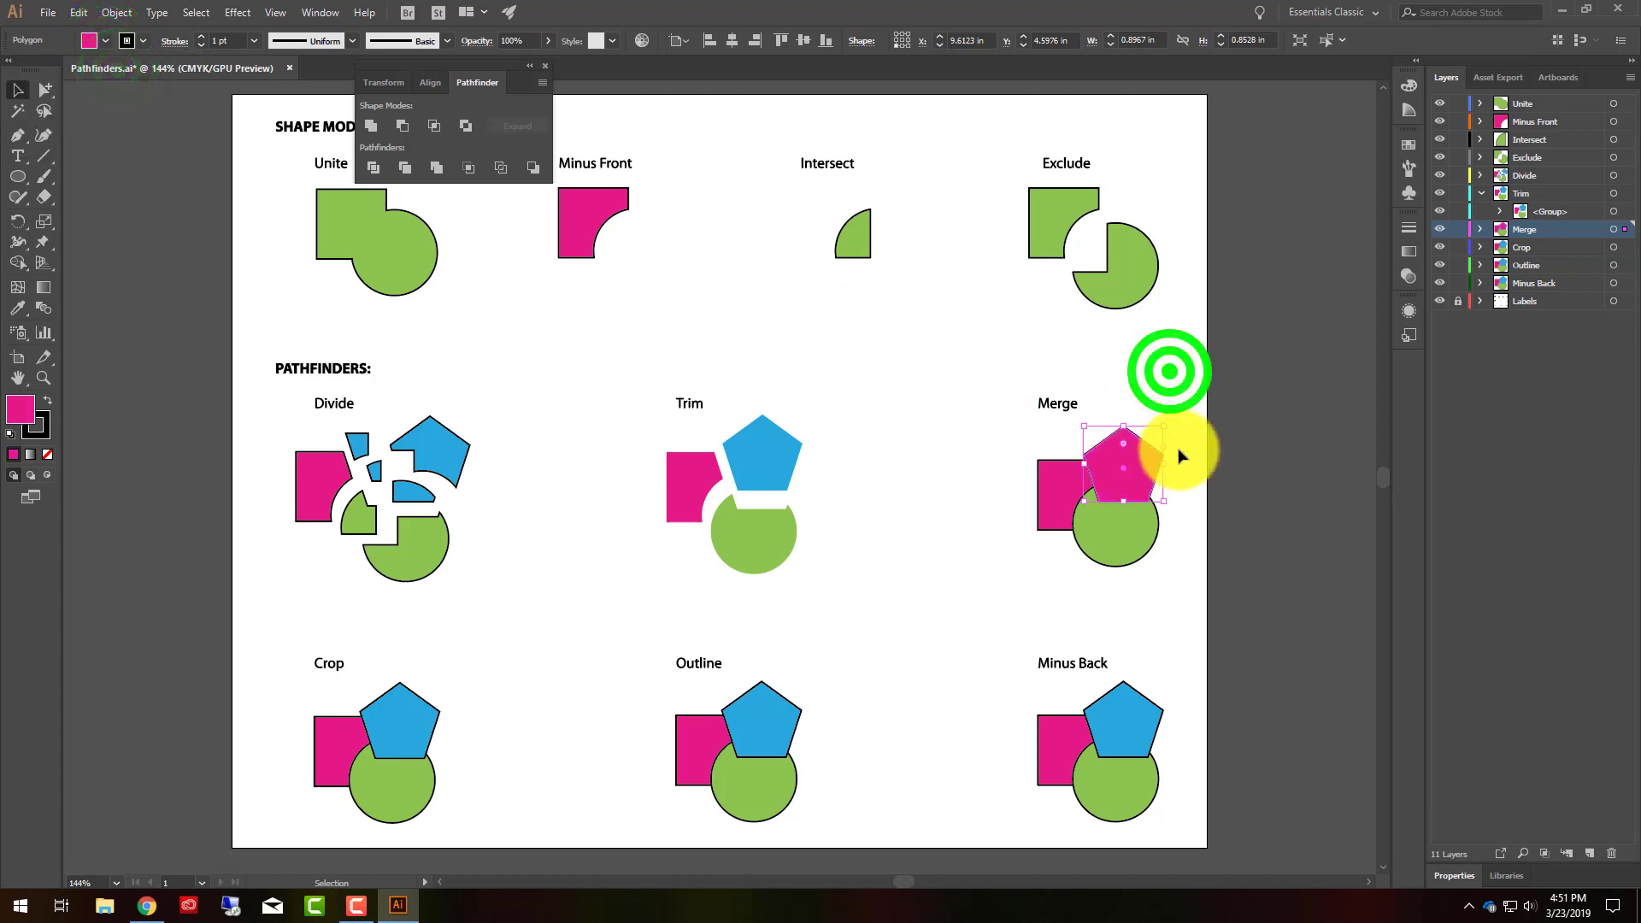
{"action": "left_click", "coordinate": [1183, 447]}
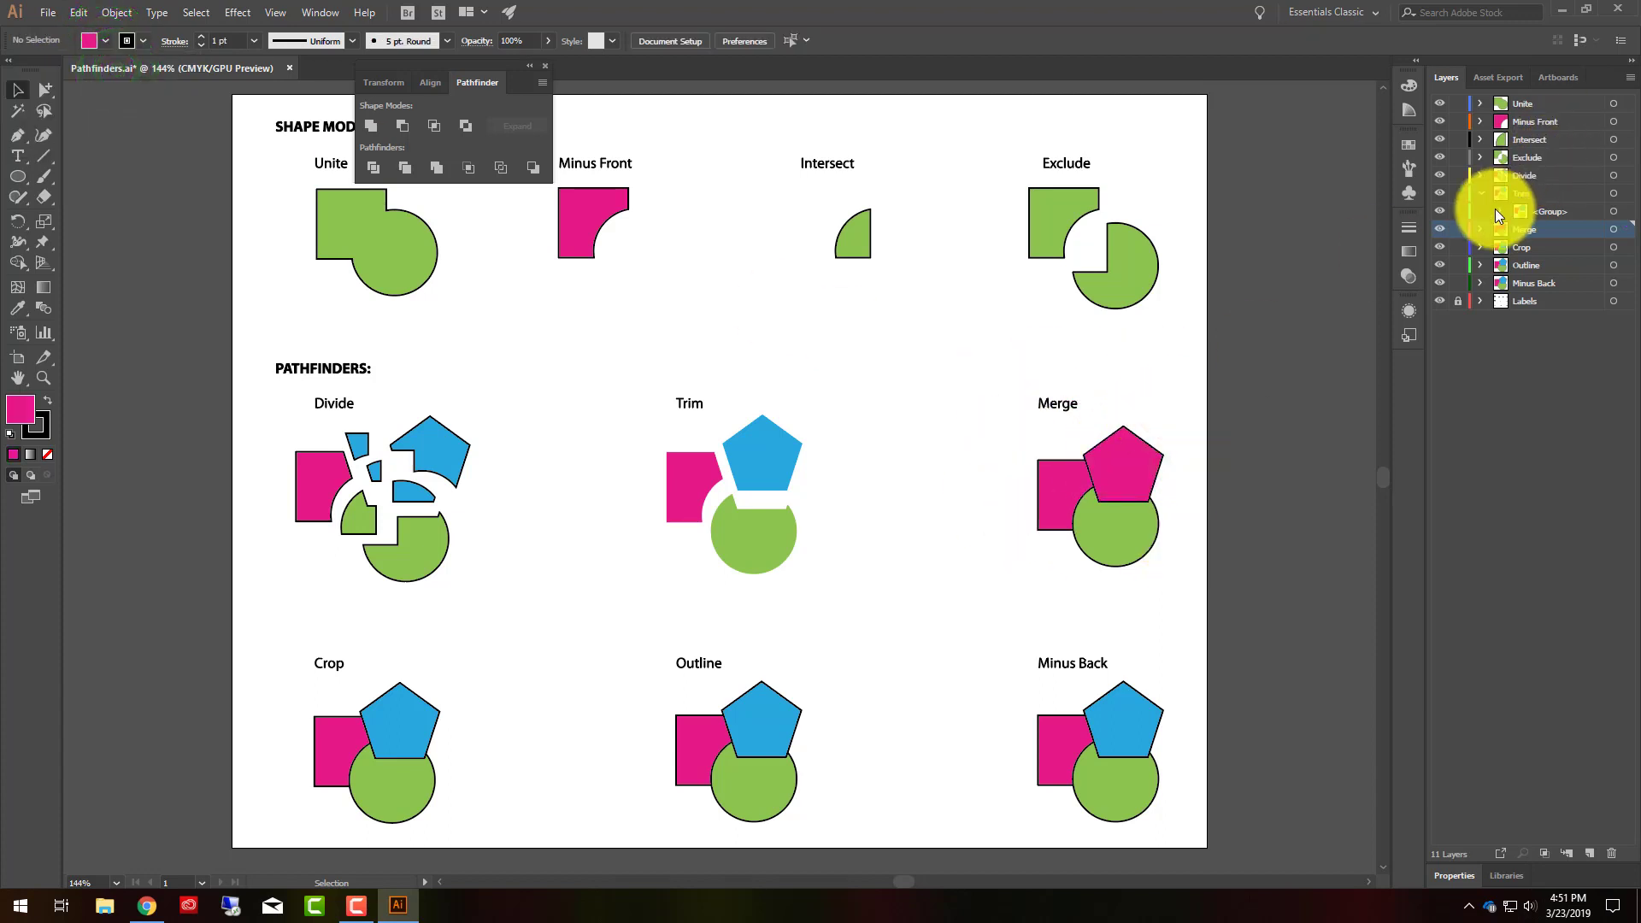
Step: Expand the Merge layer's paths and select, then deselect, the pentagon and square
{"action": "left_click", "coordinate": [1479, 229]}
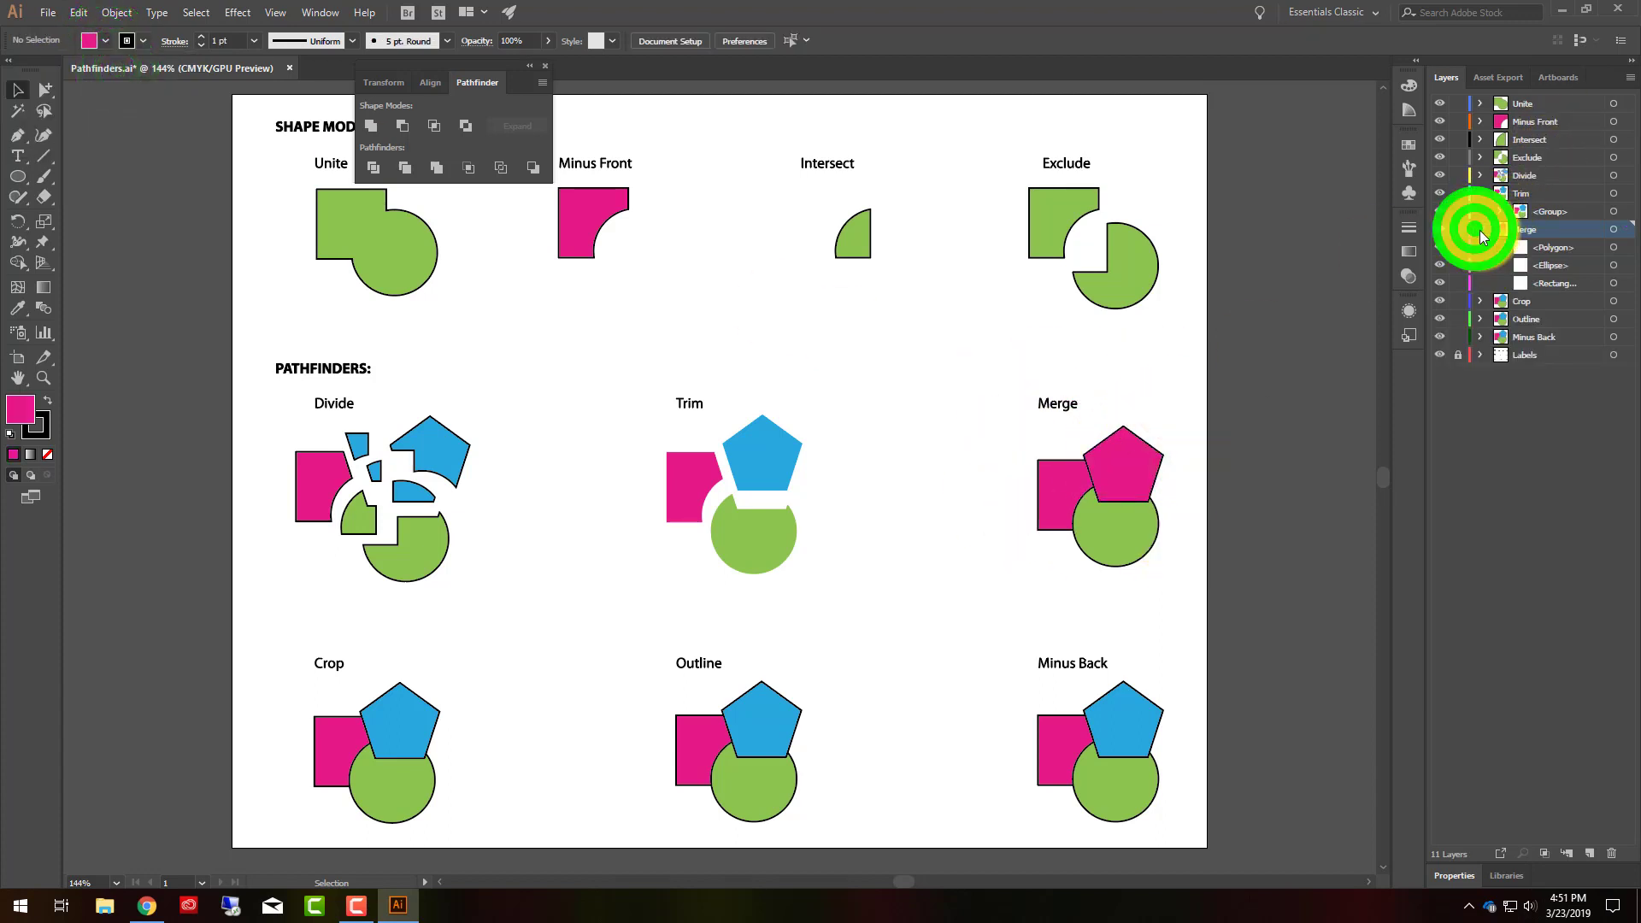
{"action": "left_click", "coordinate": [1165, 563]}
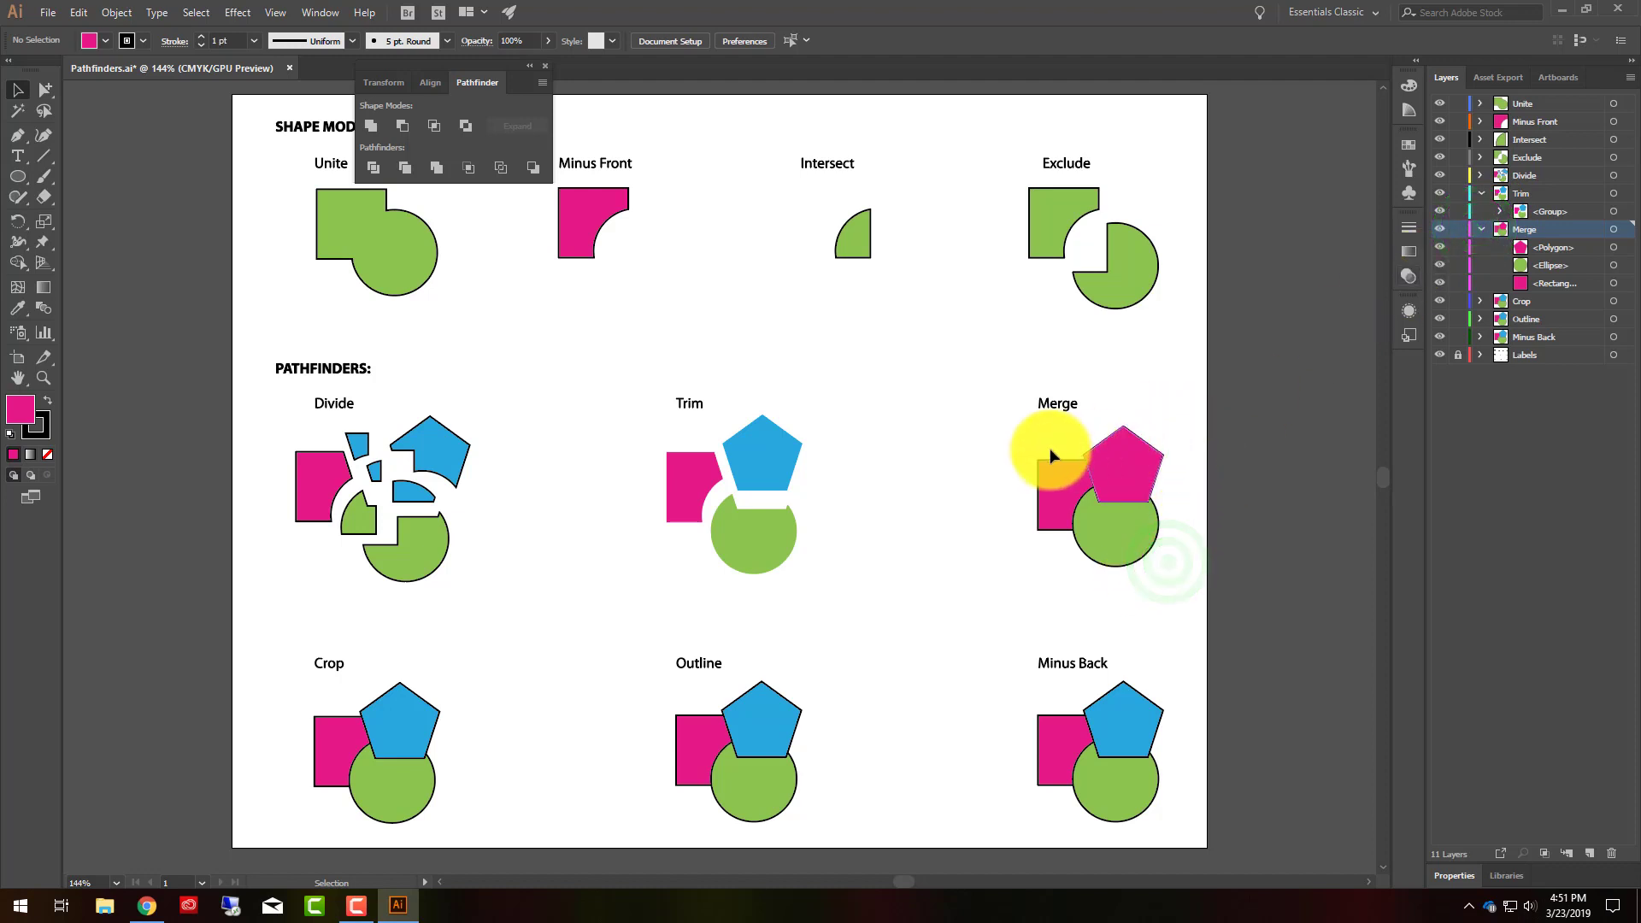
{"action": "left_click_drag", "start_coordinate": [1048, 440], "coordinate": [1132, 462]}
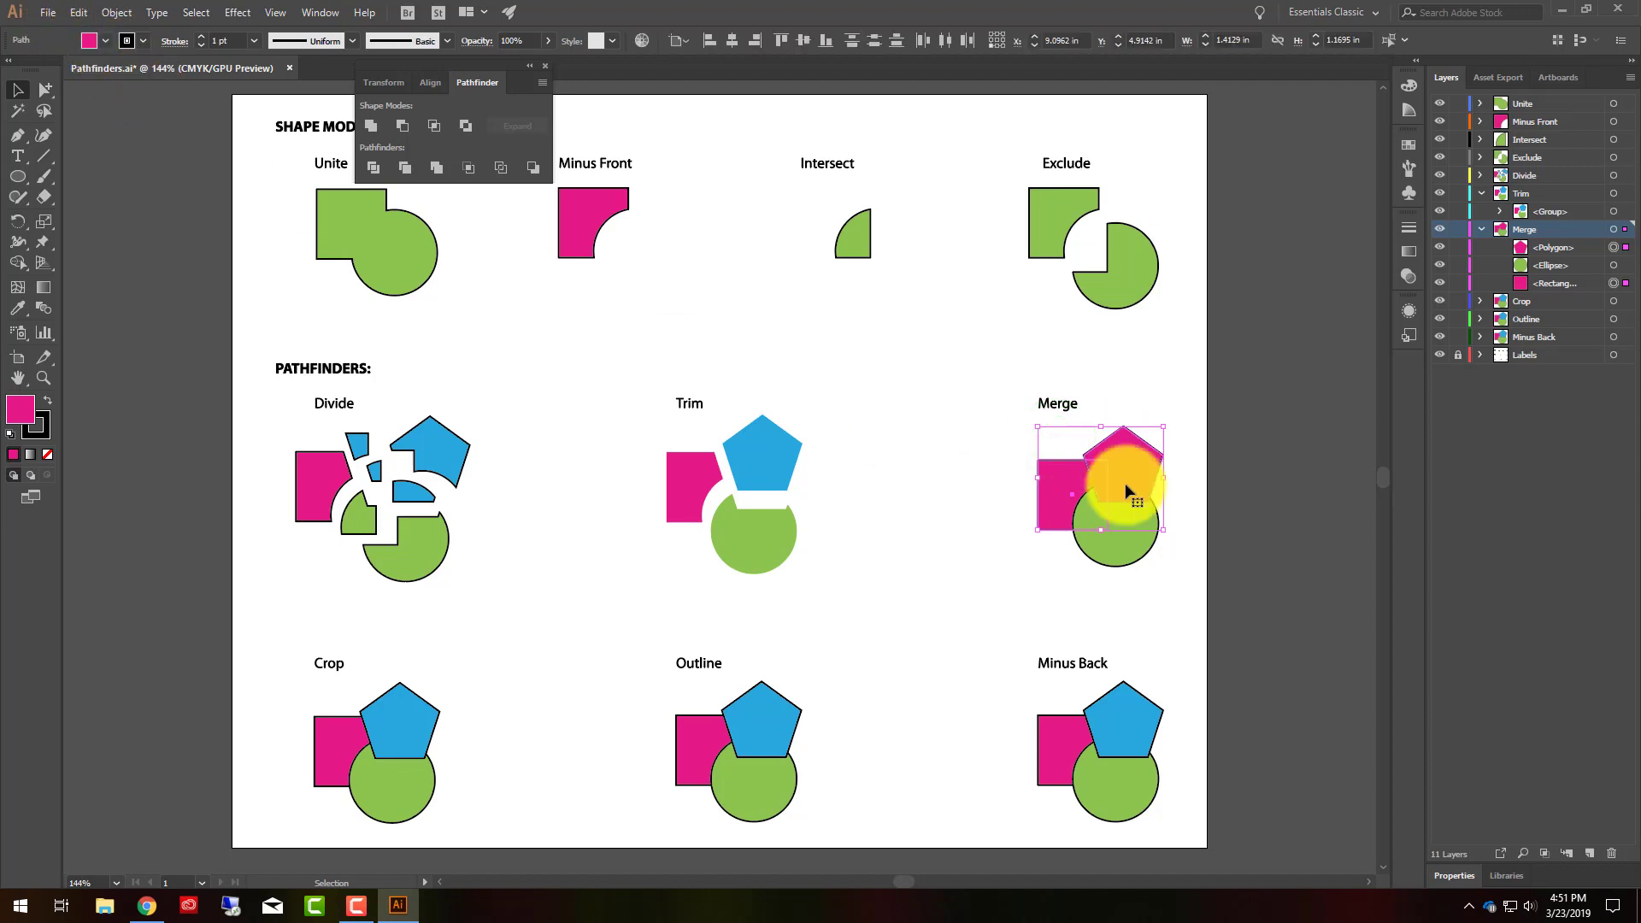
{"action": "left_click", "coordinate": [1193, 558]}
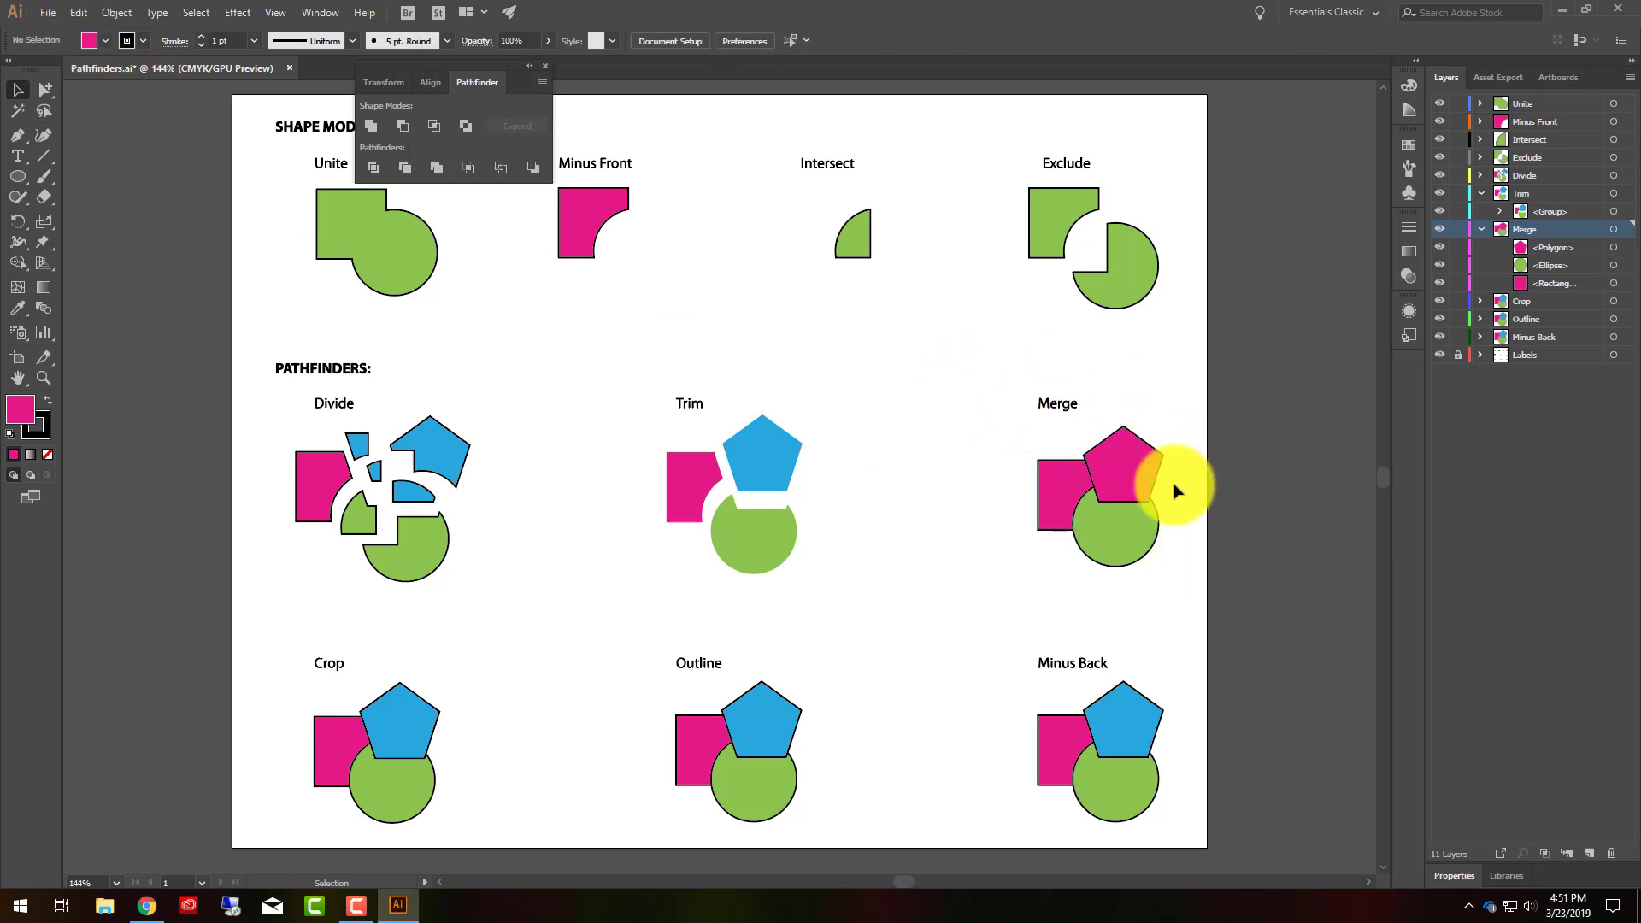
Step: Draw a small green-filled circle overlapping the pink pentagon's right edge in the Merge example
{"action": "left_click", "coordinate": [17, 178]}
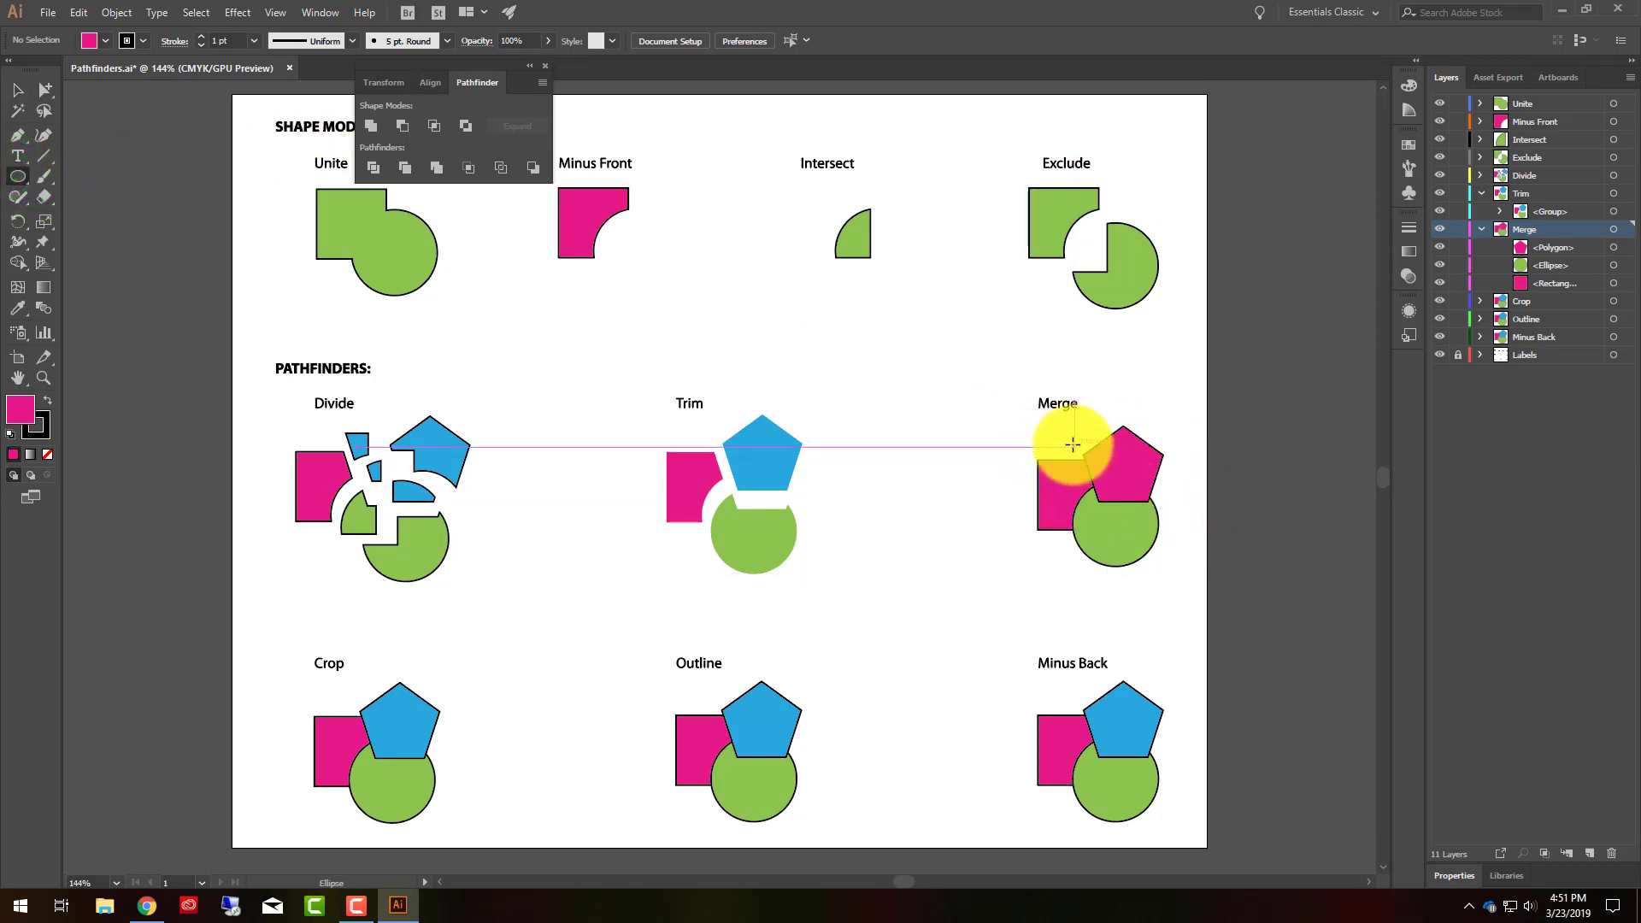
{"action": "left_click_drag", "start_coordinate": [1177, 474], "coordinate": [1131, 523]}
{"action": "left_click", "coordinate": [103, 40]}
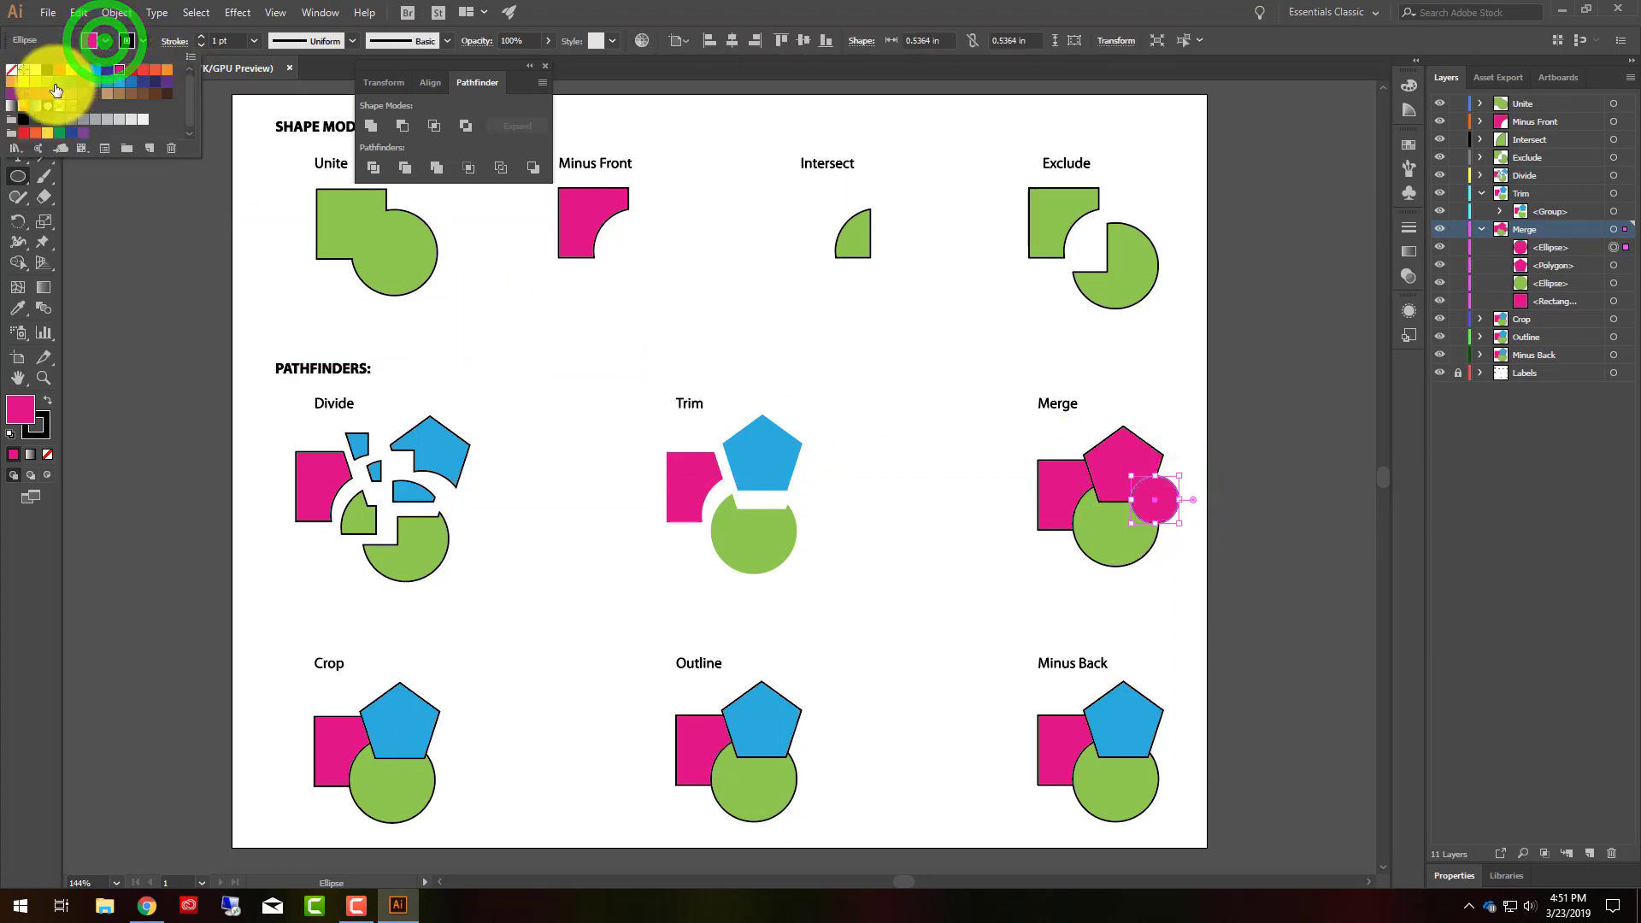
{"action": "left_click", "coordinate": [48, 82]}
{"action": "left_click", "coordinate": [826, 14]}
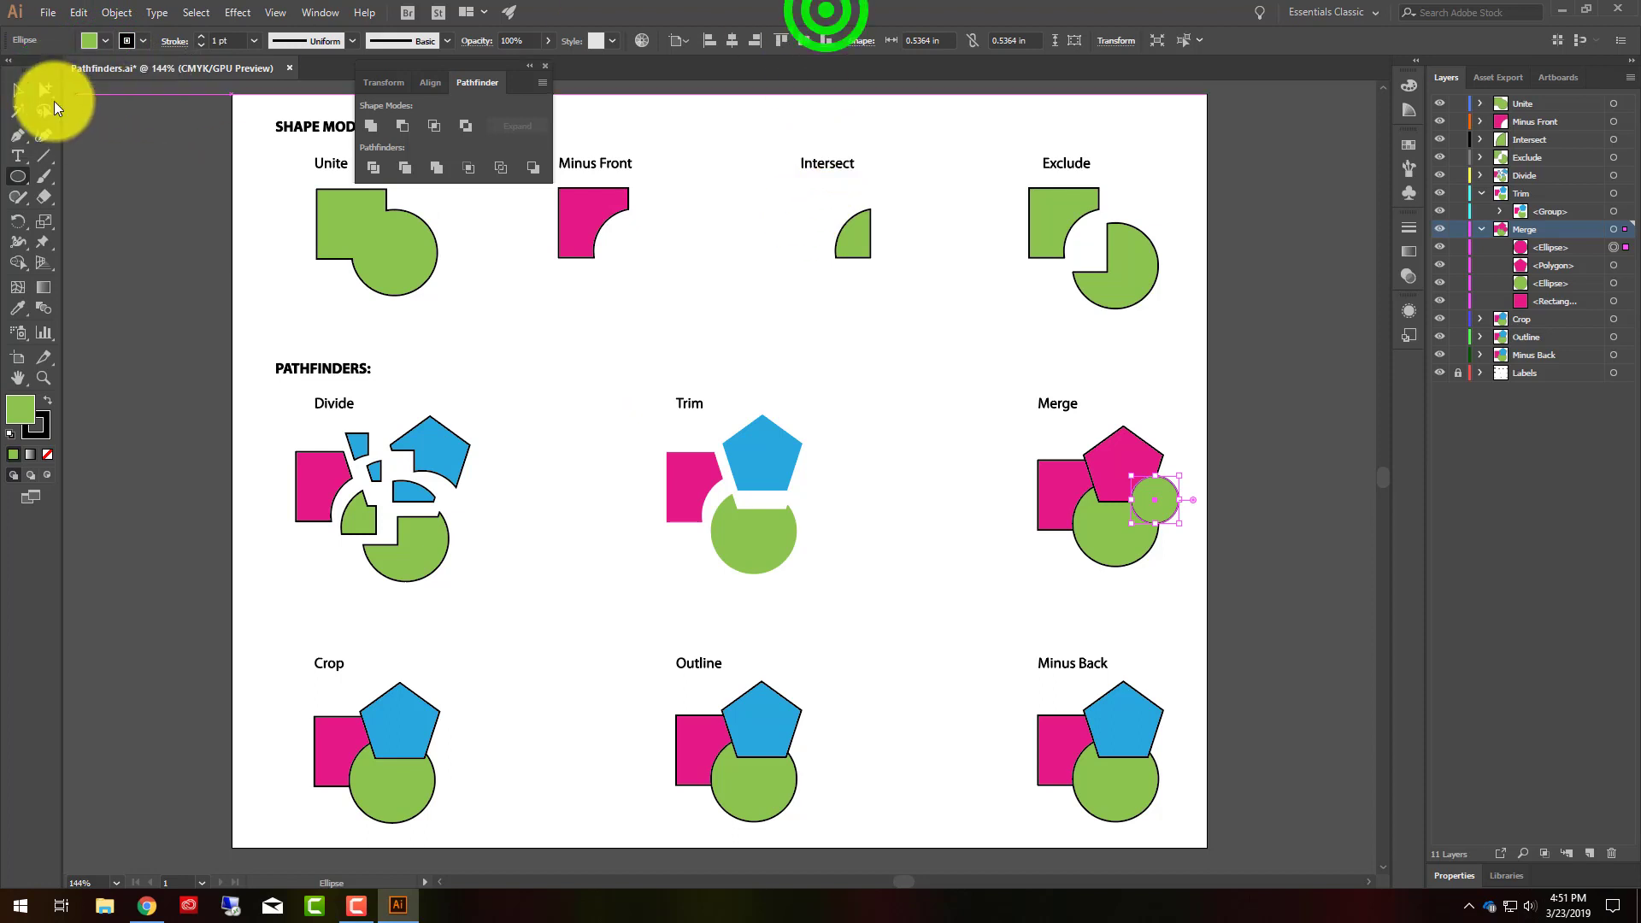
{"action": "left_click", "coordinate": [17, 94]}
{"action": "left_click", "coordinate": [947, 441]}
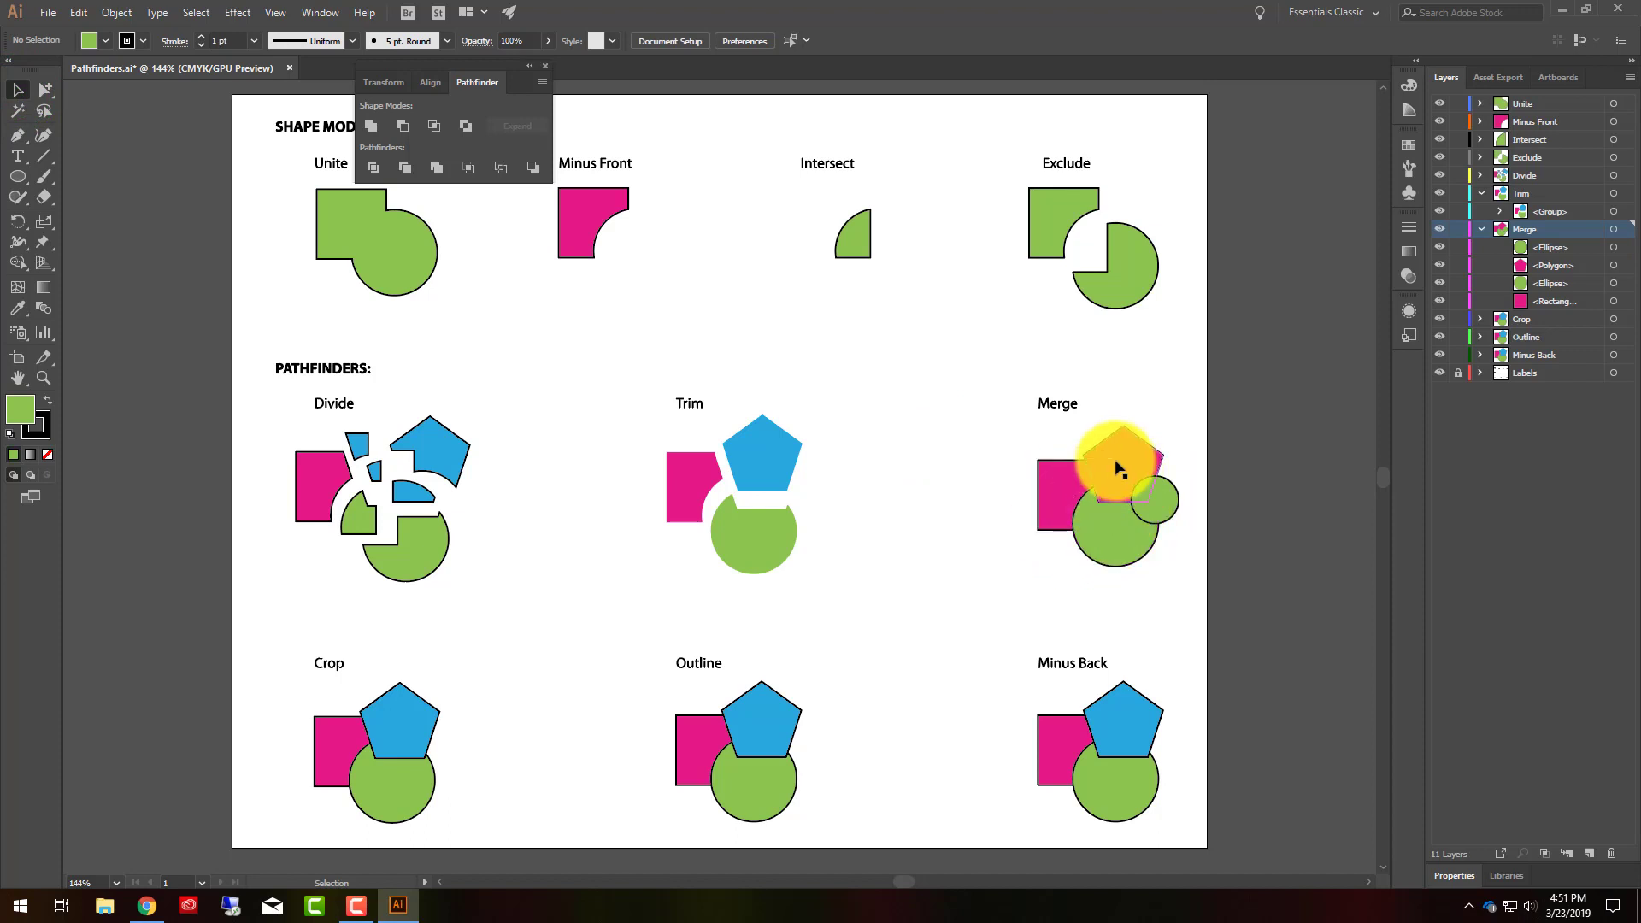
Step: Merge the four Merge example shapes with Pathfinder's Merge
{"action": "left_click_drag", "start_coordinate": [993, 425], "coordinate": [1181, 551]}
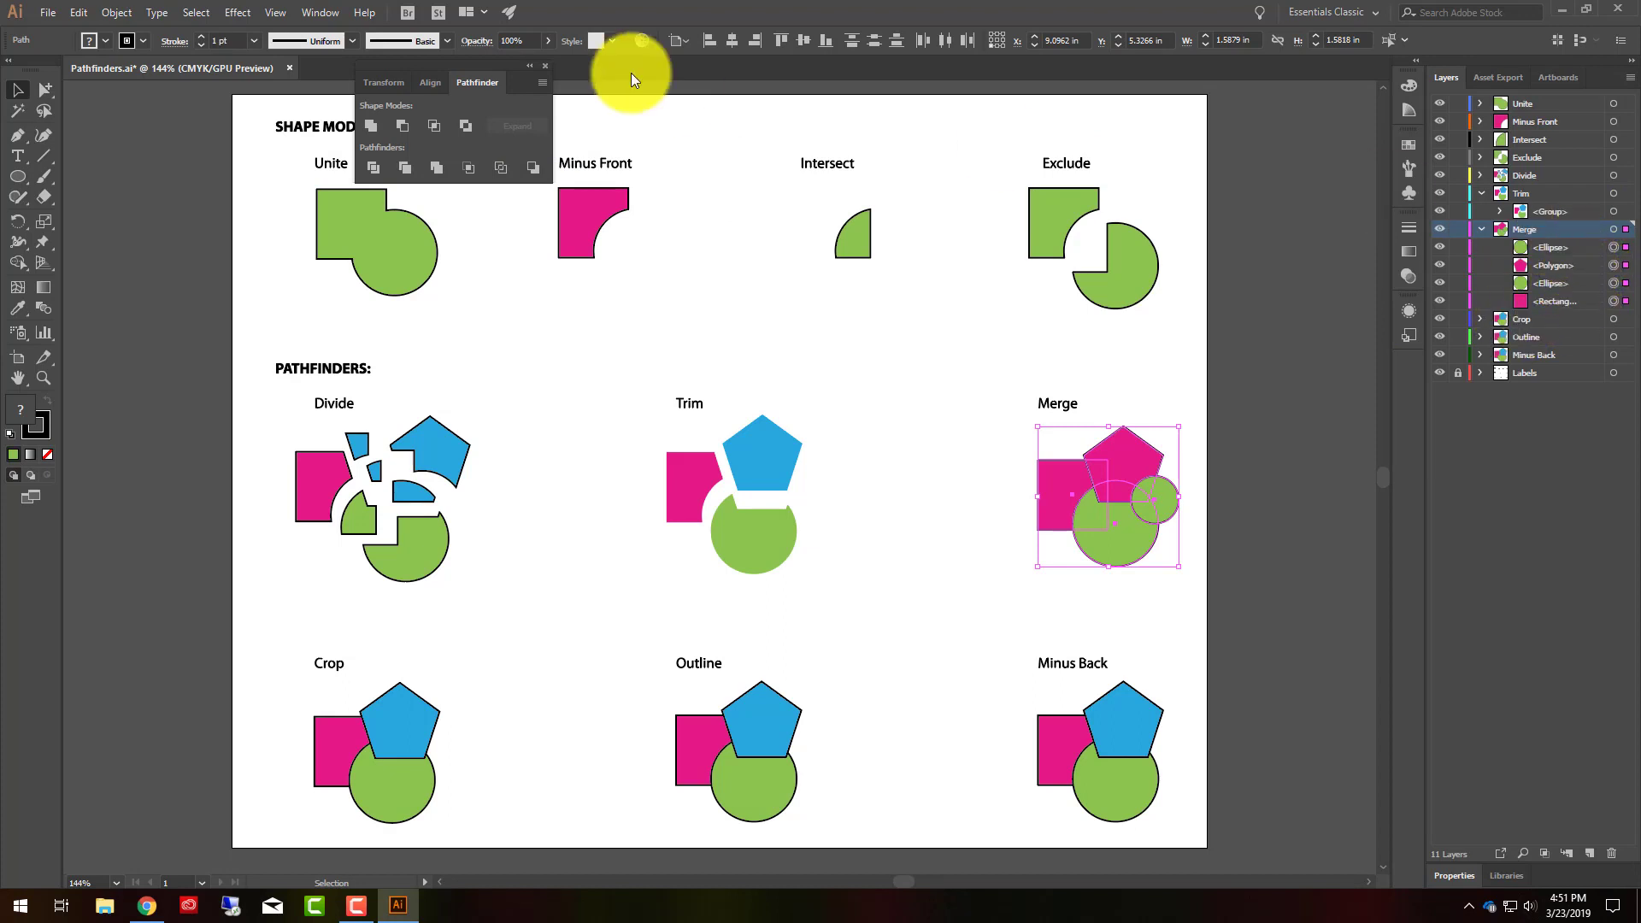
{"action": "left_click", "coordinate": [434, 167]}
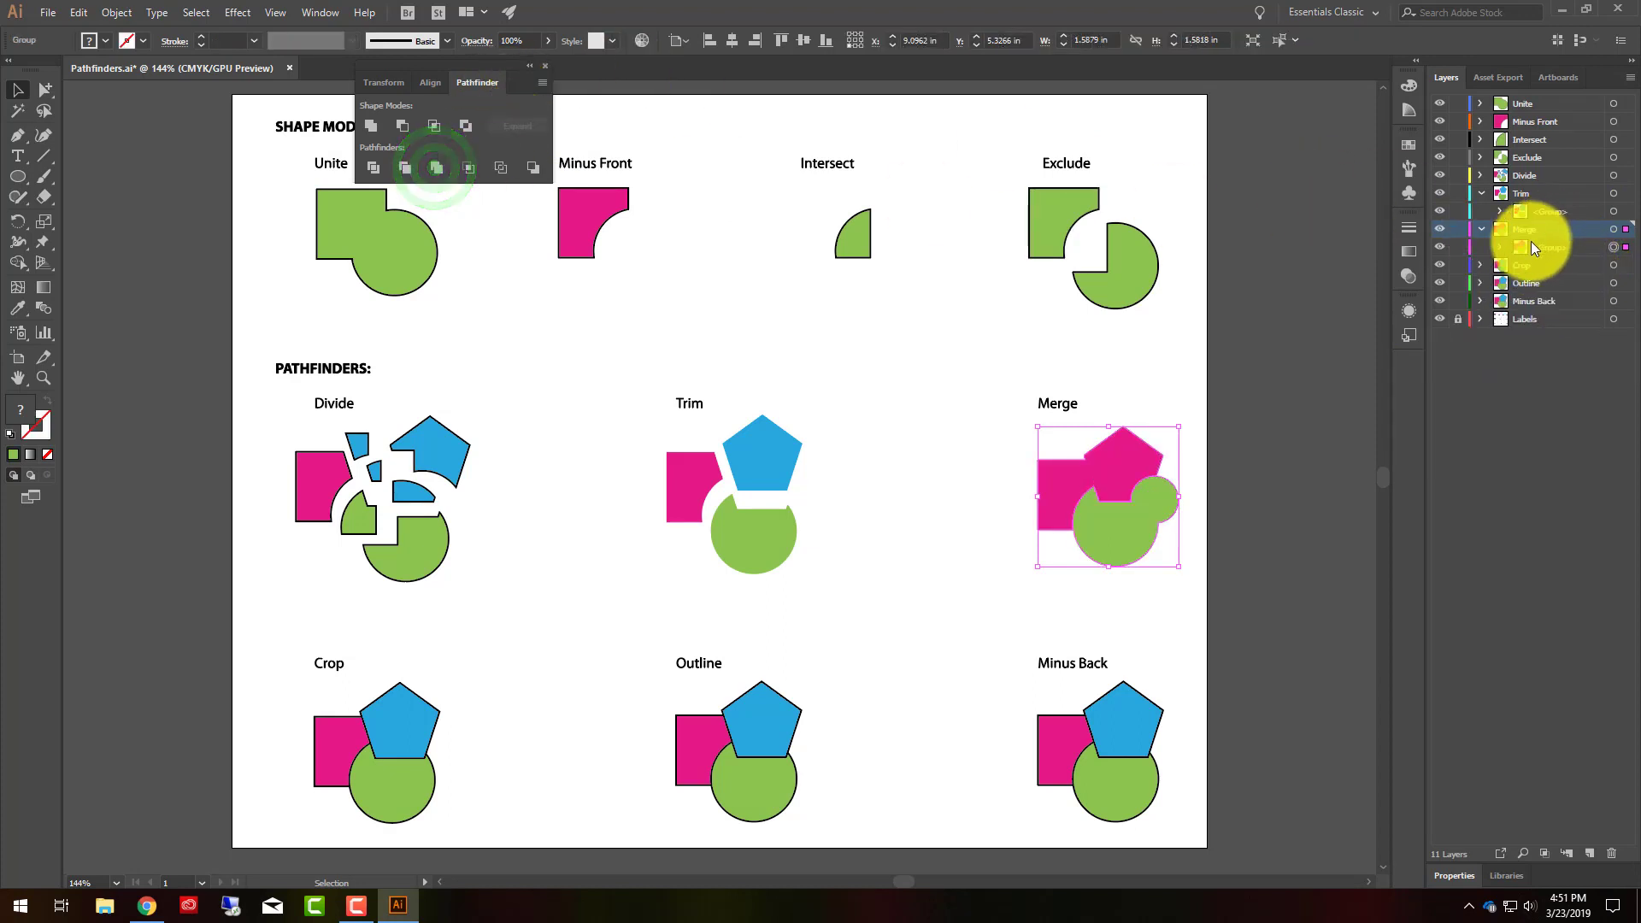
{"action": "left_click", "coordinate": [1500, 247]}
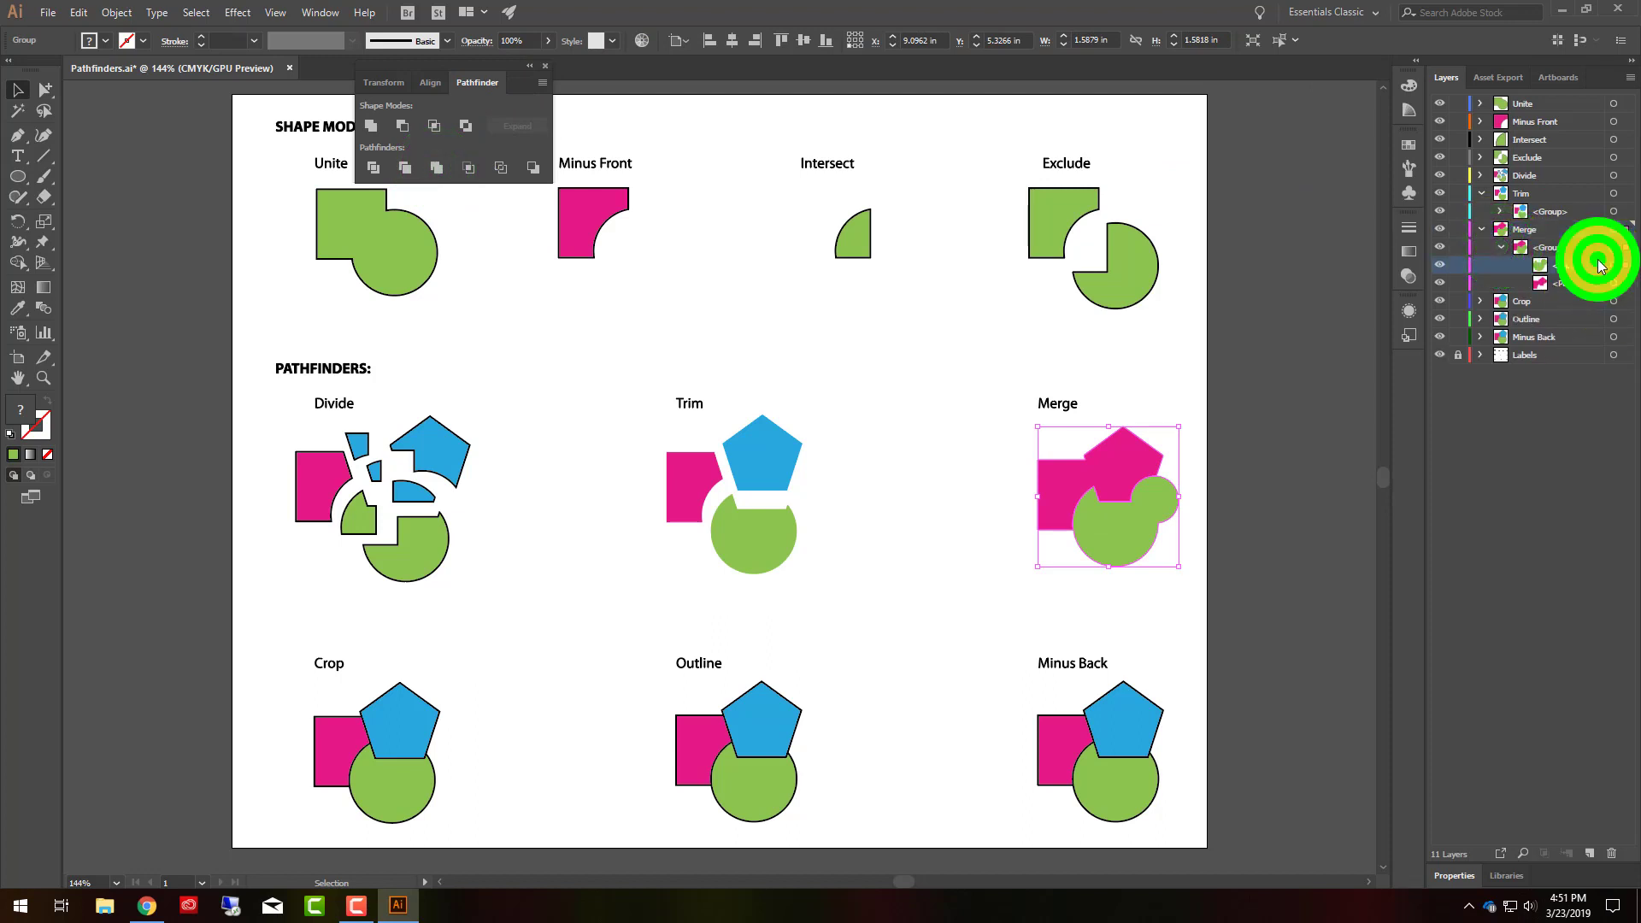
Step: Pull the merged magenta piece up-left and the green piece down to separate them
{"action": "left_click", "coordinate": [45, 89]}
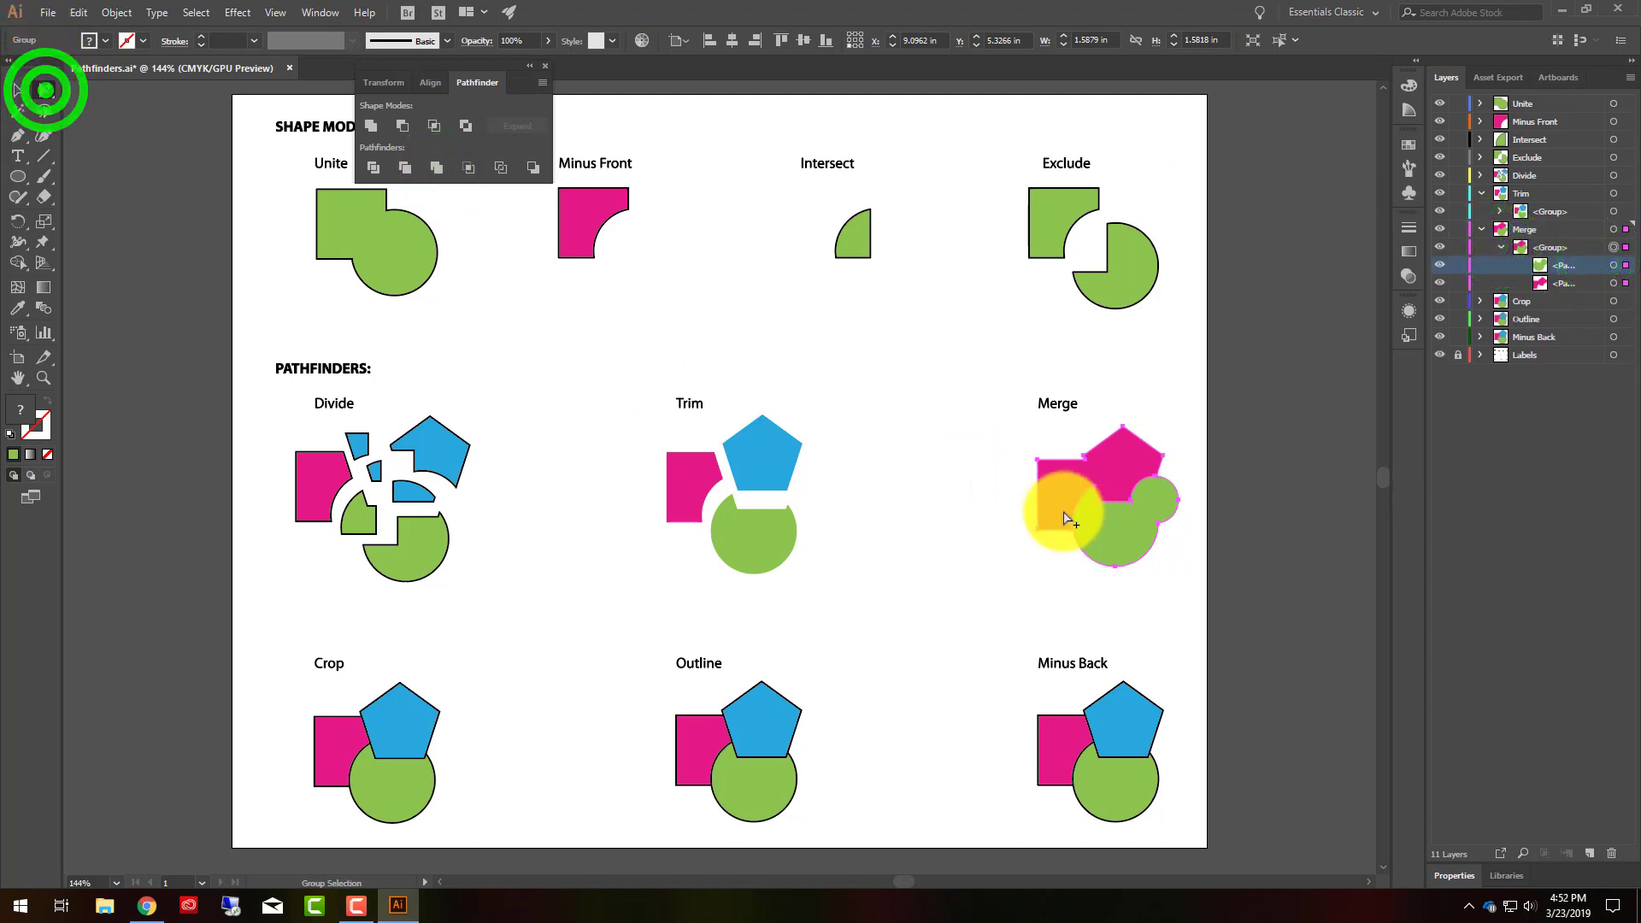
{"action": "left_click", "coordinate": [1001, 472]}
{"action": "mouse_move", "coordinate": [1110, 470]}
{"action": "left_mouse_down"}
{"action": "mouse_move", "coordinate": [1081, 448]}
{"action": "mouse_move", "coordinate": [1104, 454]}
{"action": "left_mouse_up"}
{"action": "left_click_drag", "start_coordinate": [1147, 517], "coordinate": [1138, 523]}
{"action": "left_click", "coordinate": [1258, 533]}
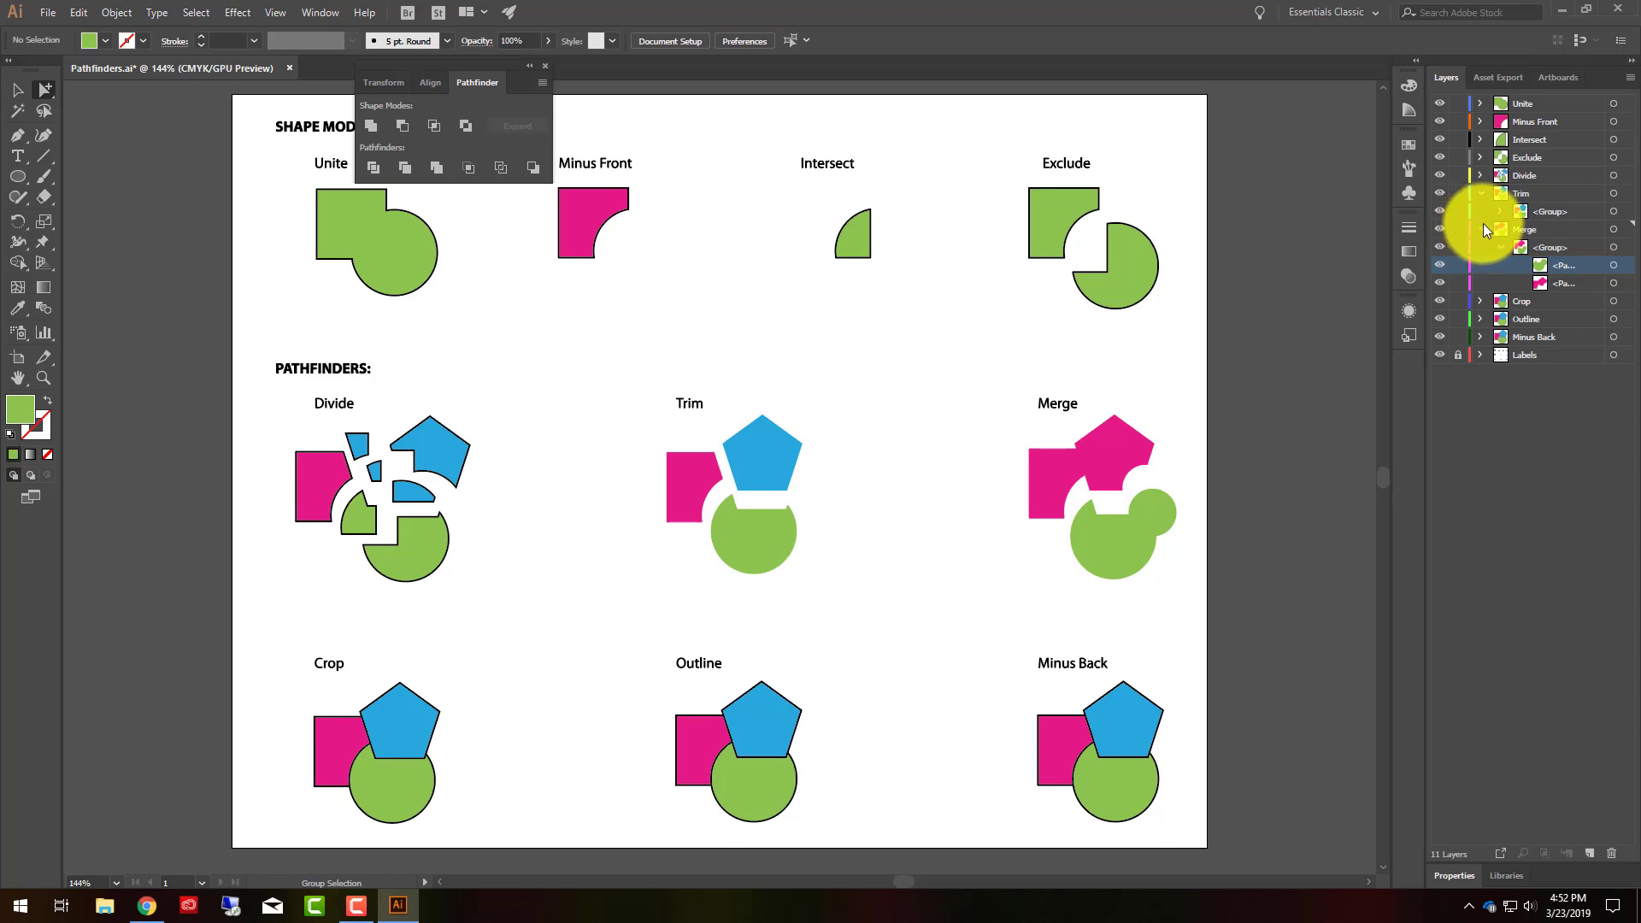
Step: Collapse the Merge and Trim layers and select the Crop example's shapes
{"action": "left_click", "coordinate": [1484, 226]}
{"action": "left_click", "coordinate": [1479, 189]}
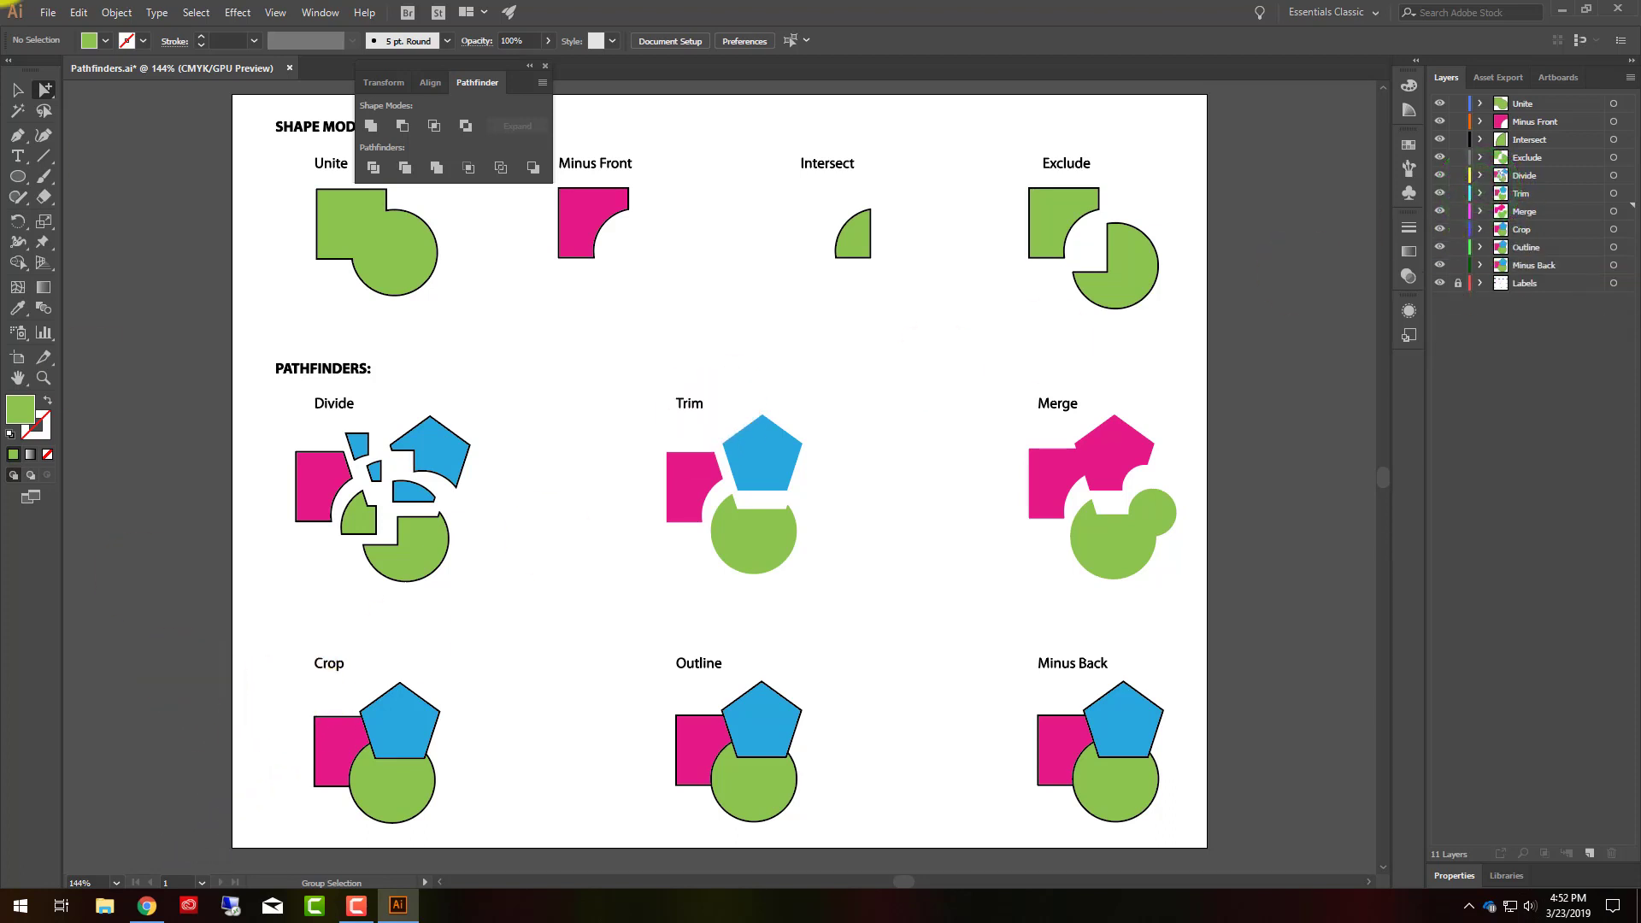
{"action": "left_click_drag", "start_coordinate": [294, 685], "coordinate": [478, 816]}
Step: Move the square's sublayer to the top of the Crop layer so the magenta square is in front
{"action": "left_click", "coordinate": [601, 714]}
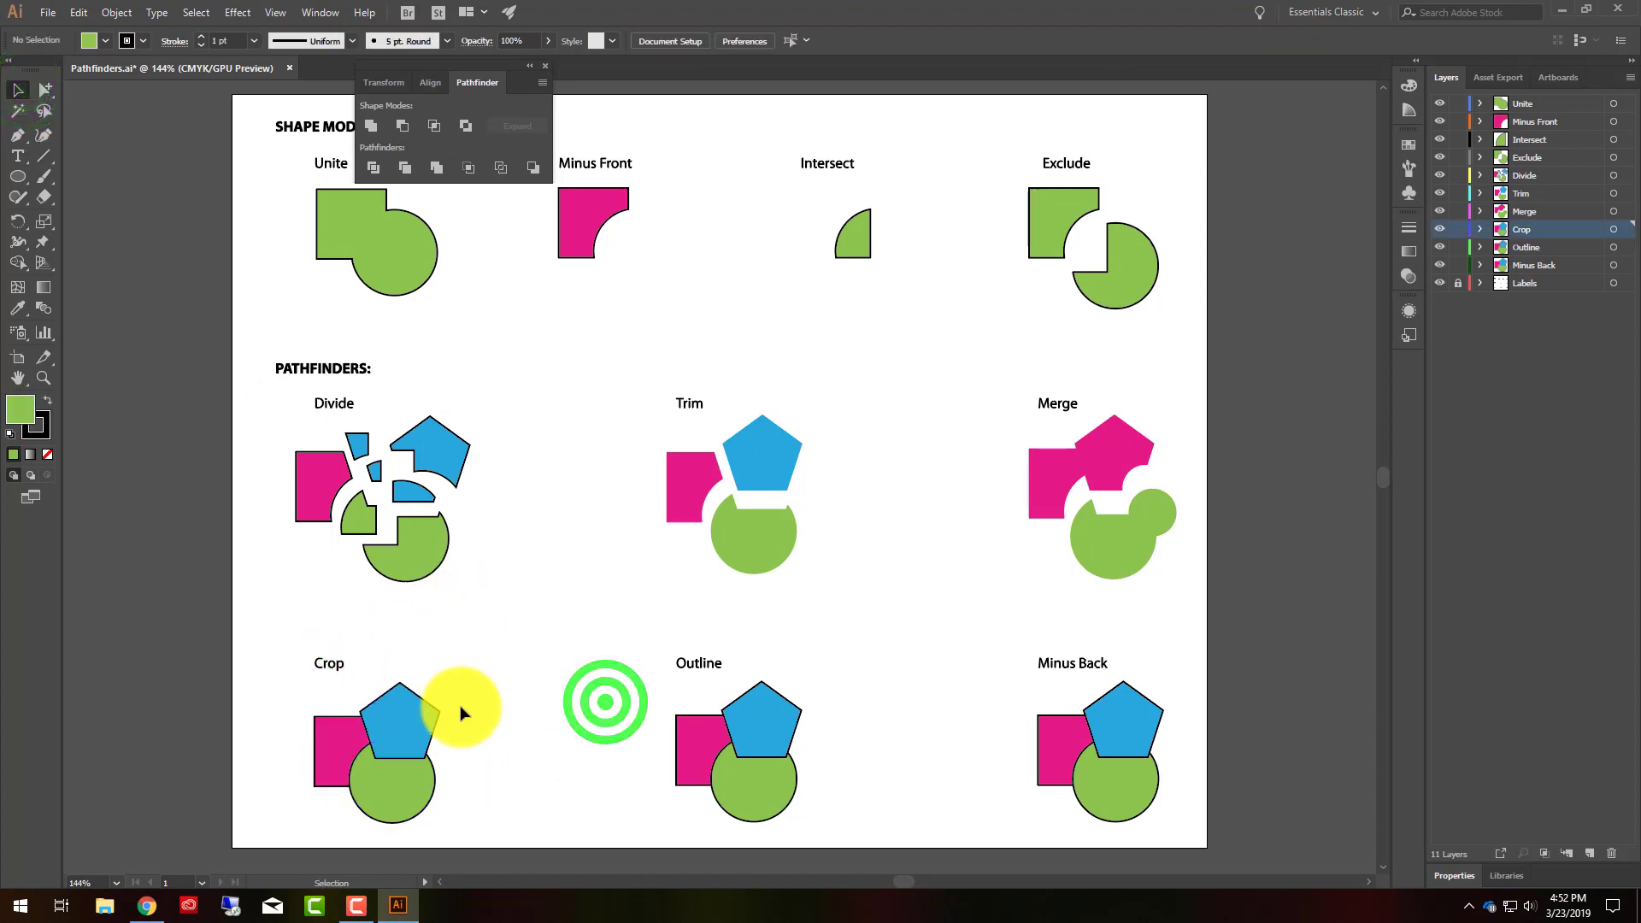
{"action": "left_click", "coordinate": [1480, 229]}
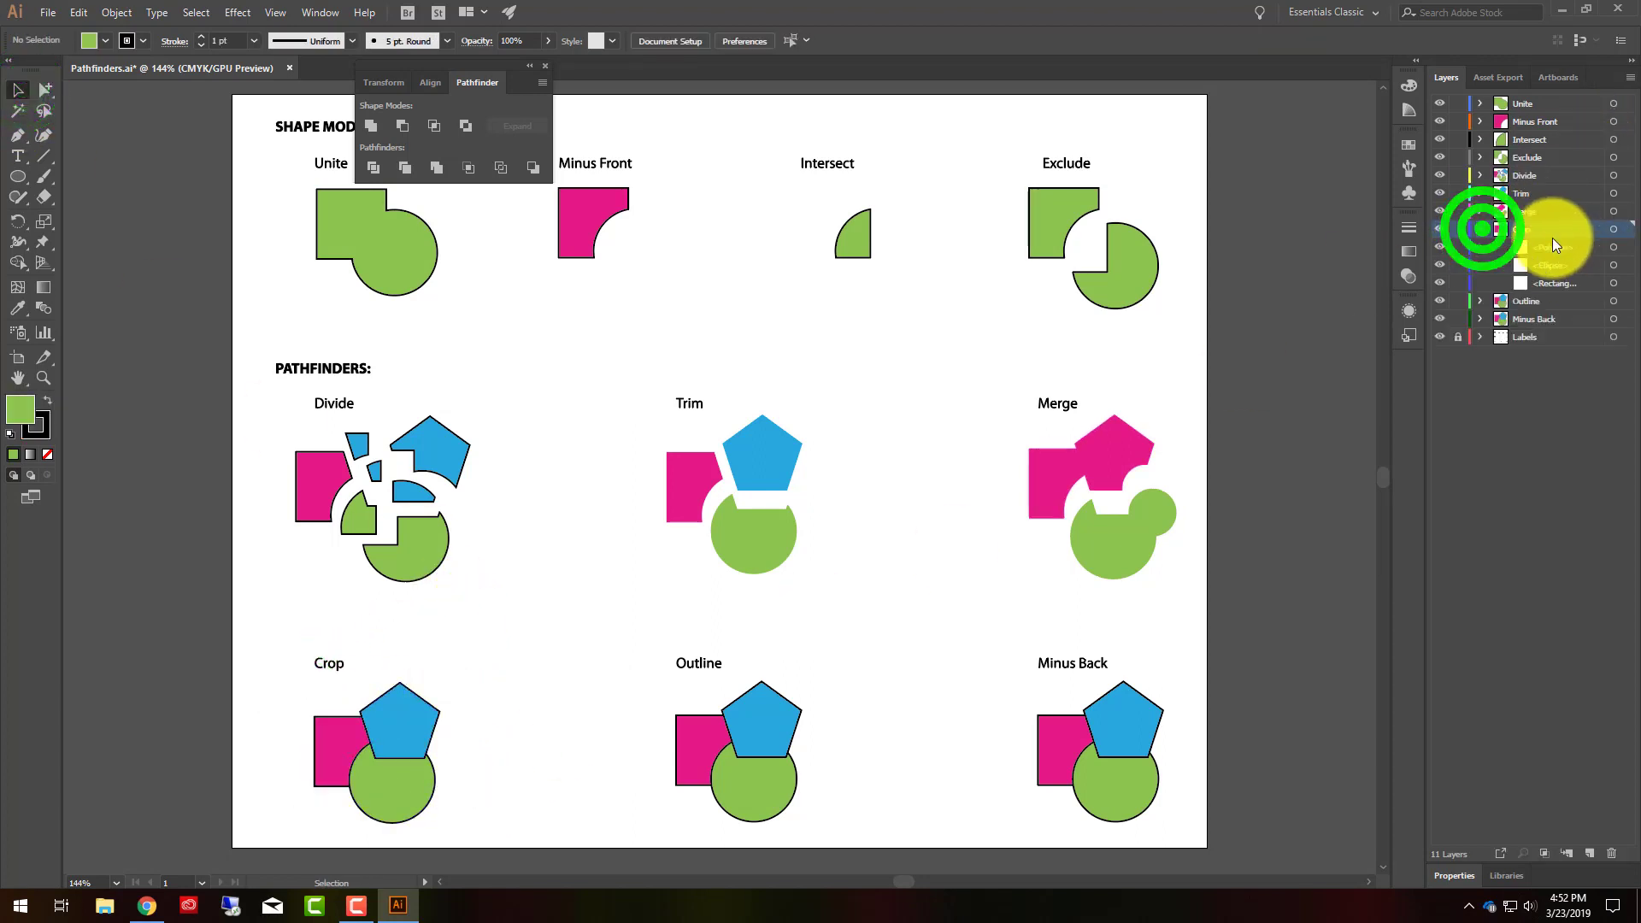
{"action": "left_click", "coordinate": [1546, 282]}
{"action": "left_click_drag", "start_coordinate": [1550, 279], "coordinate": [1550, 245]}
Step: Nudge the magenta square up and right onto the pentagon and circle
{"action": "left_click", "coordinate": [275, 698]}
{"action": "left_click", "coordinate": [348, 735]}
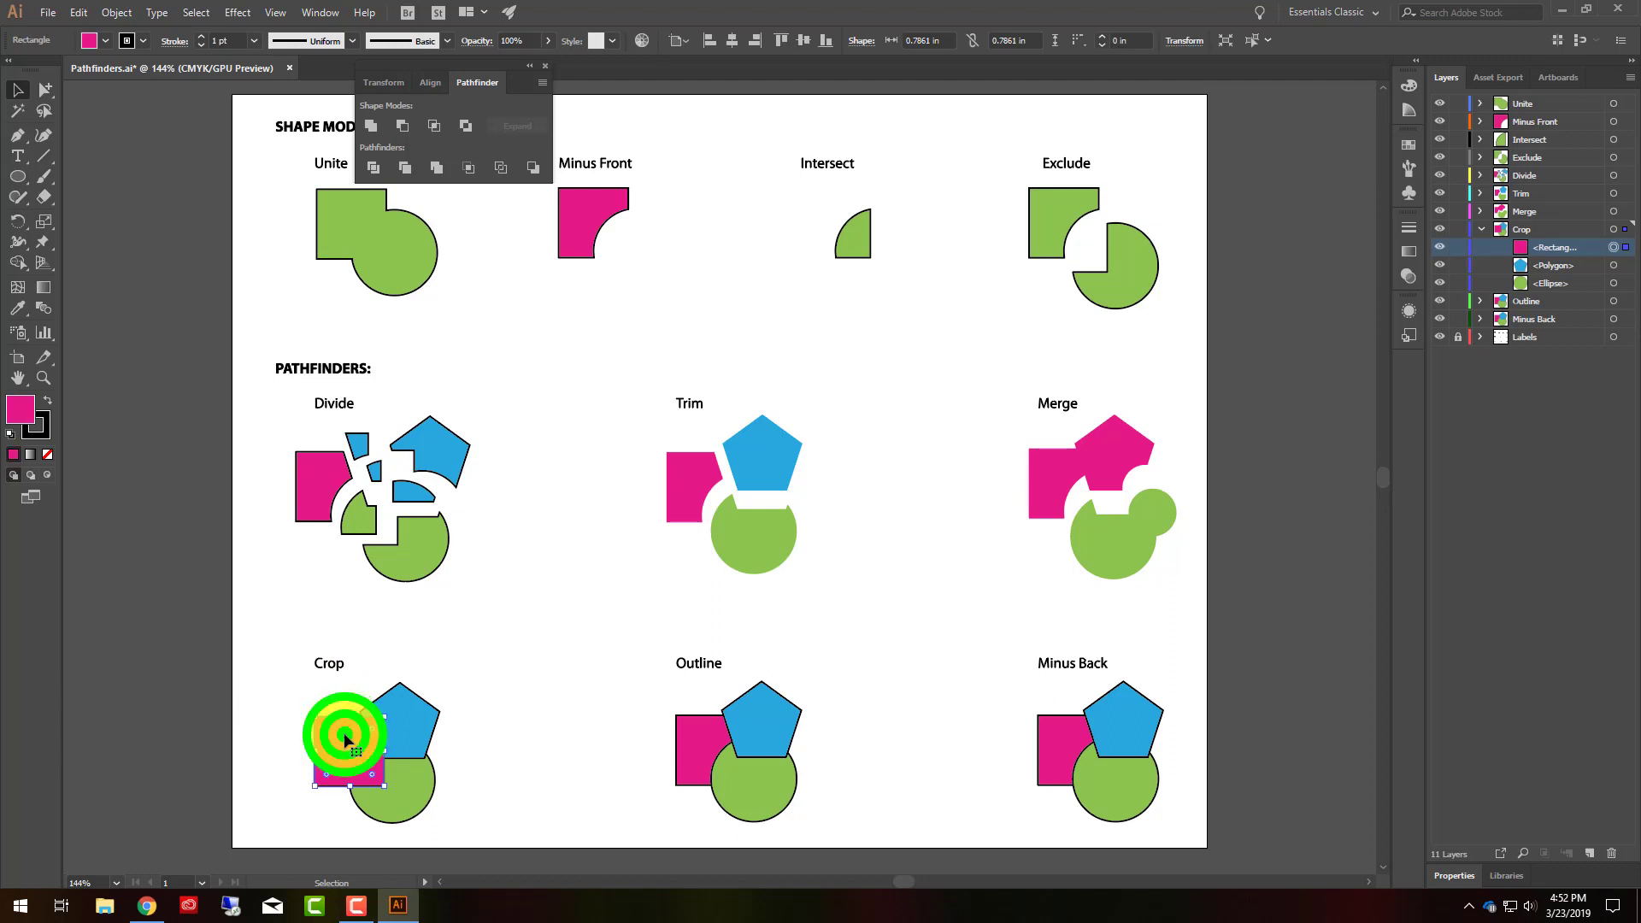
{"action": "left_click_drag", "start_coordinate": [345, 740], "coordinate": [469, 780]}
{"action": "left_click", "coordinate": [514, 678]}
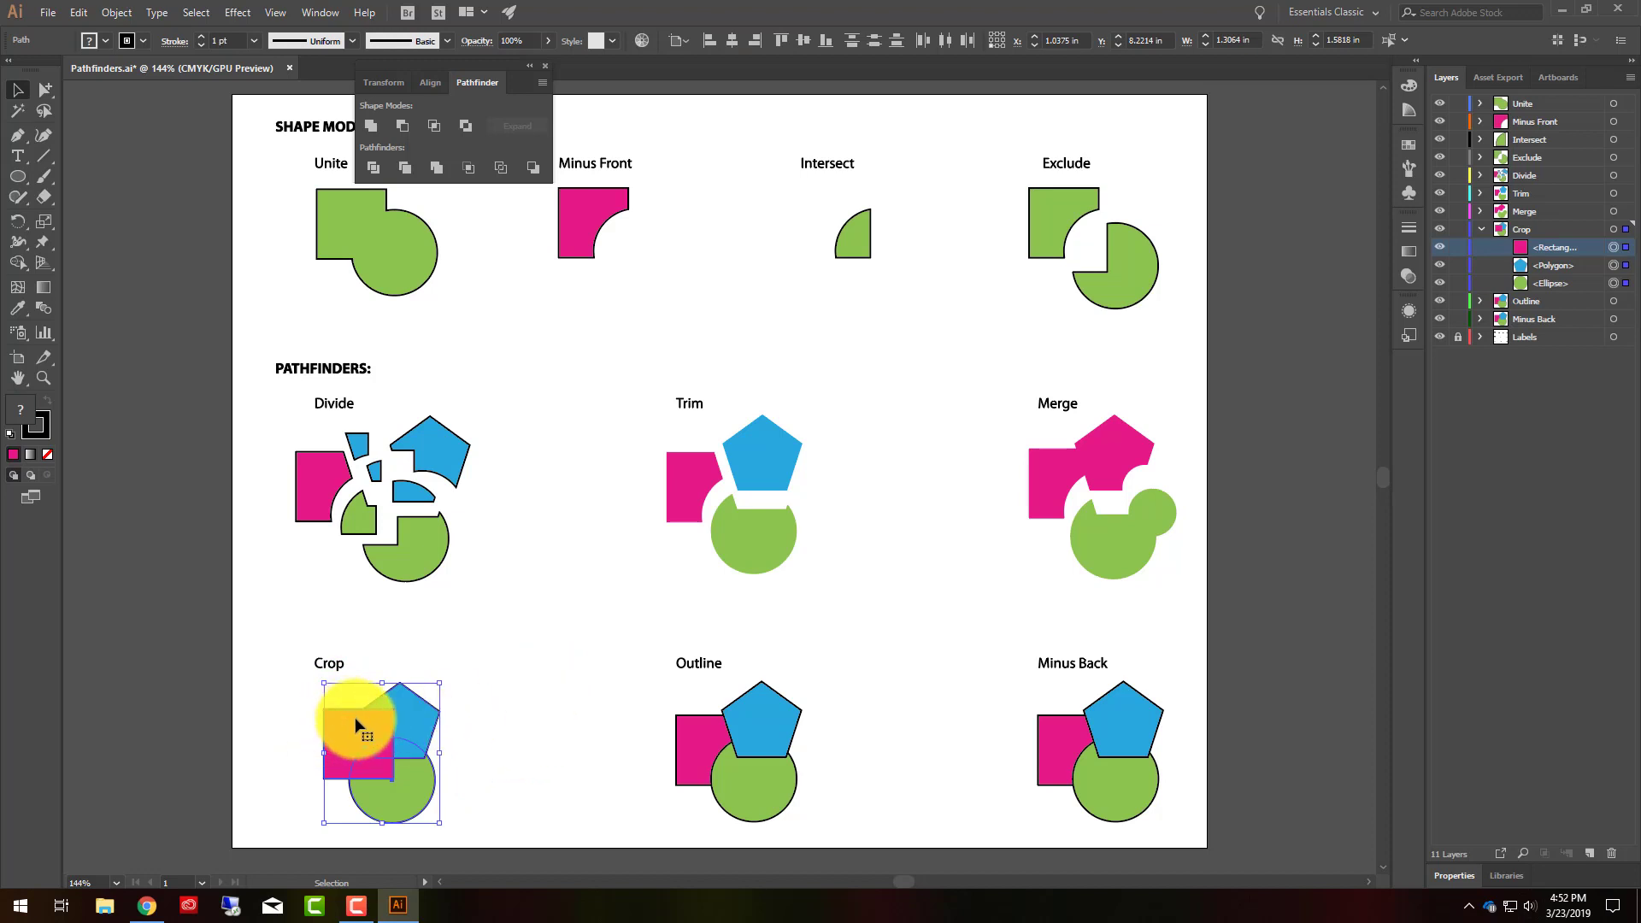
{"action": "left_click", "coordinate": [531, 688]}
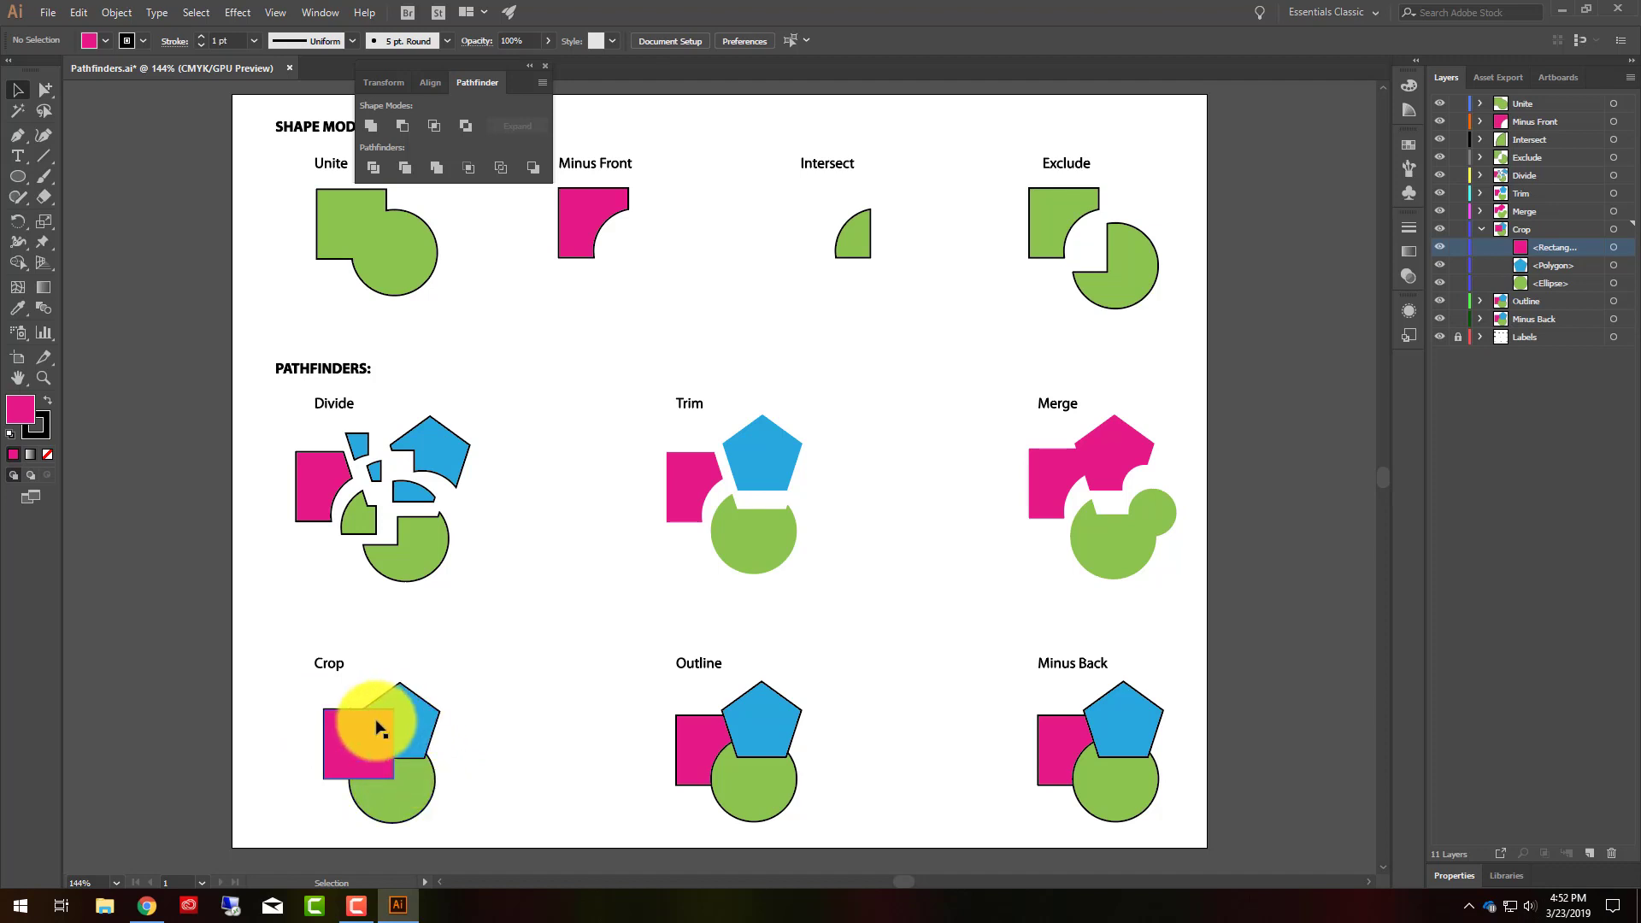
Step: Shift the magenta square further right over the centre of the pentagon and circle
{"action": "left_click", "coordinate": [274, 684]}
{"action": "left_click", "coordinate": [314, 699]}
{"action": "left_click_drag", "start_coordinate": [372, 715], "coordinate": [517, 846]}
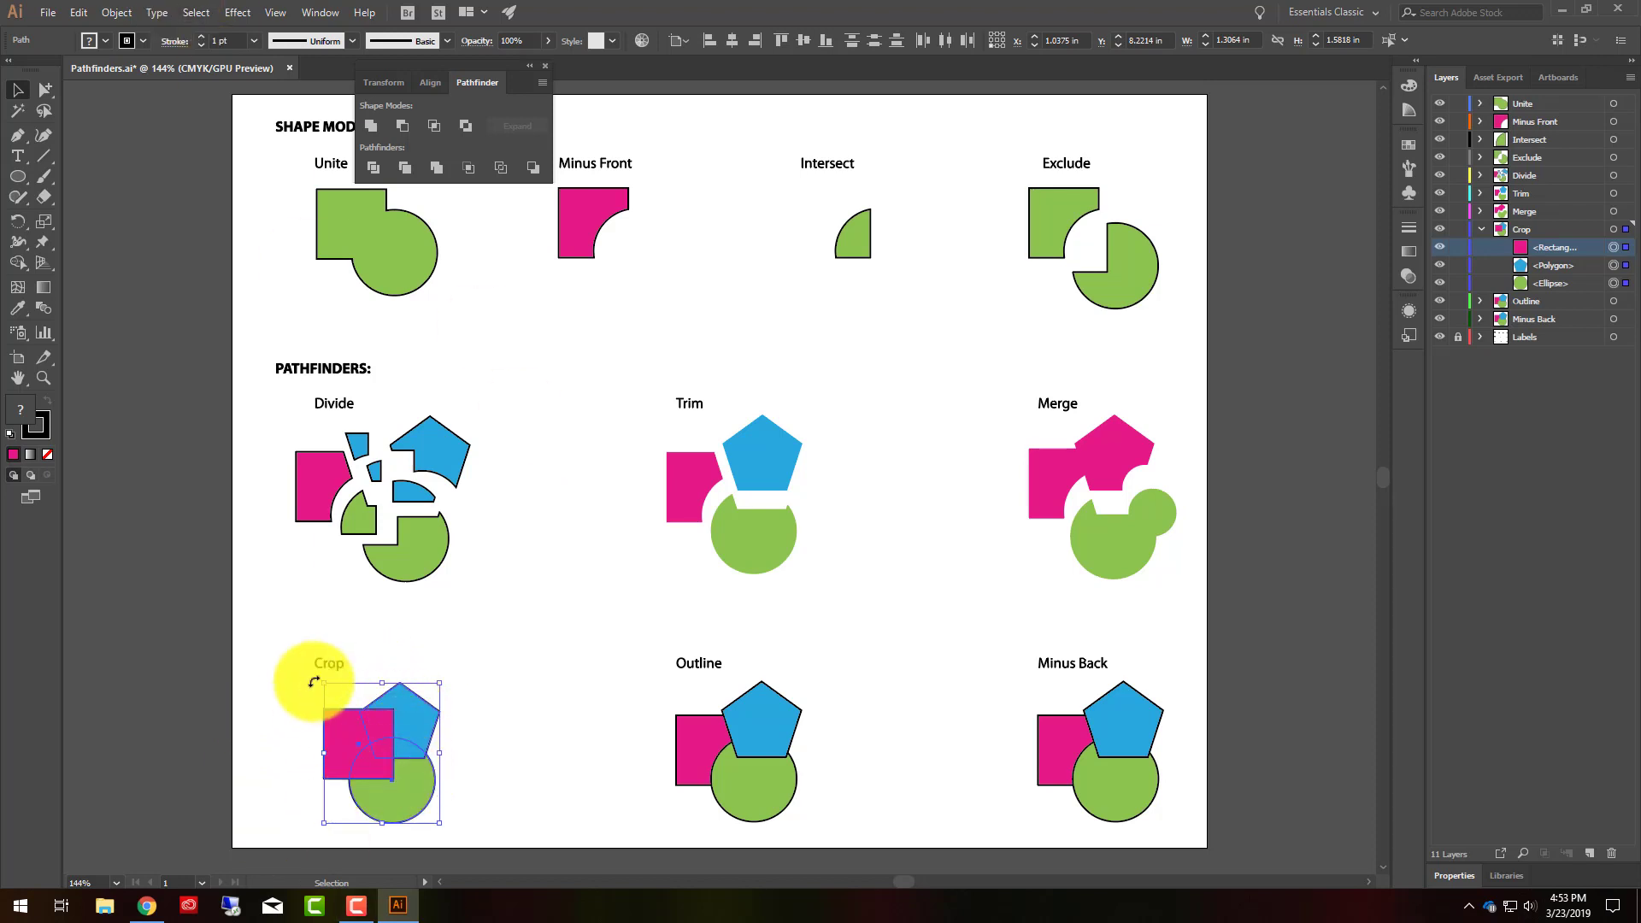
{"action": "left_click", "coordinate": [503, 622]}
{"action": "left_click_drag", "start_coordinate": [341, 742], "coordinate": [476, 806]}
{"action": "left_click", "coordinate": [268, 713]}
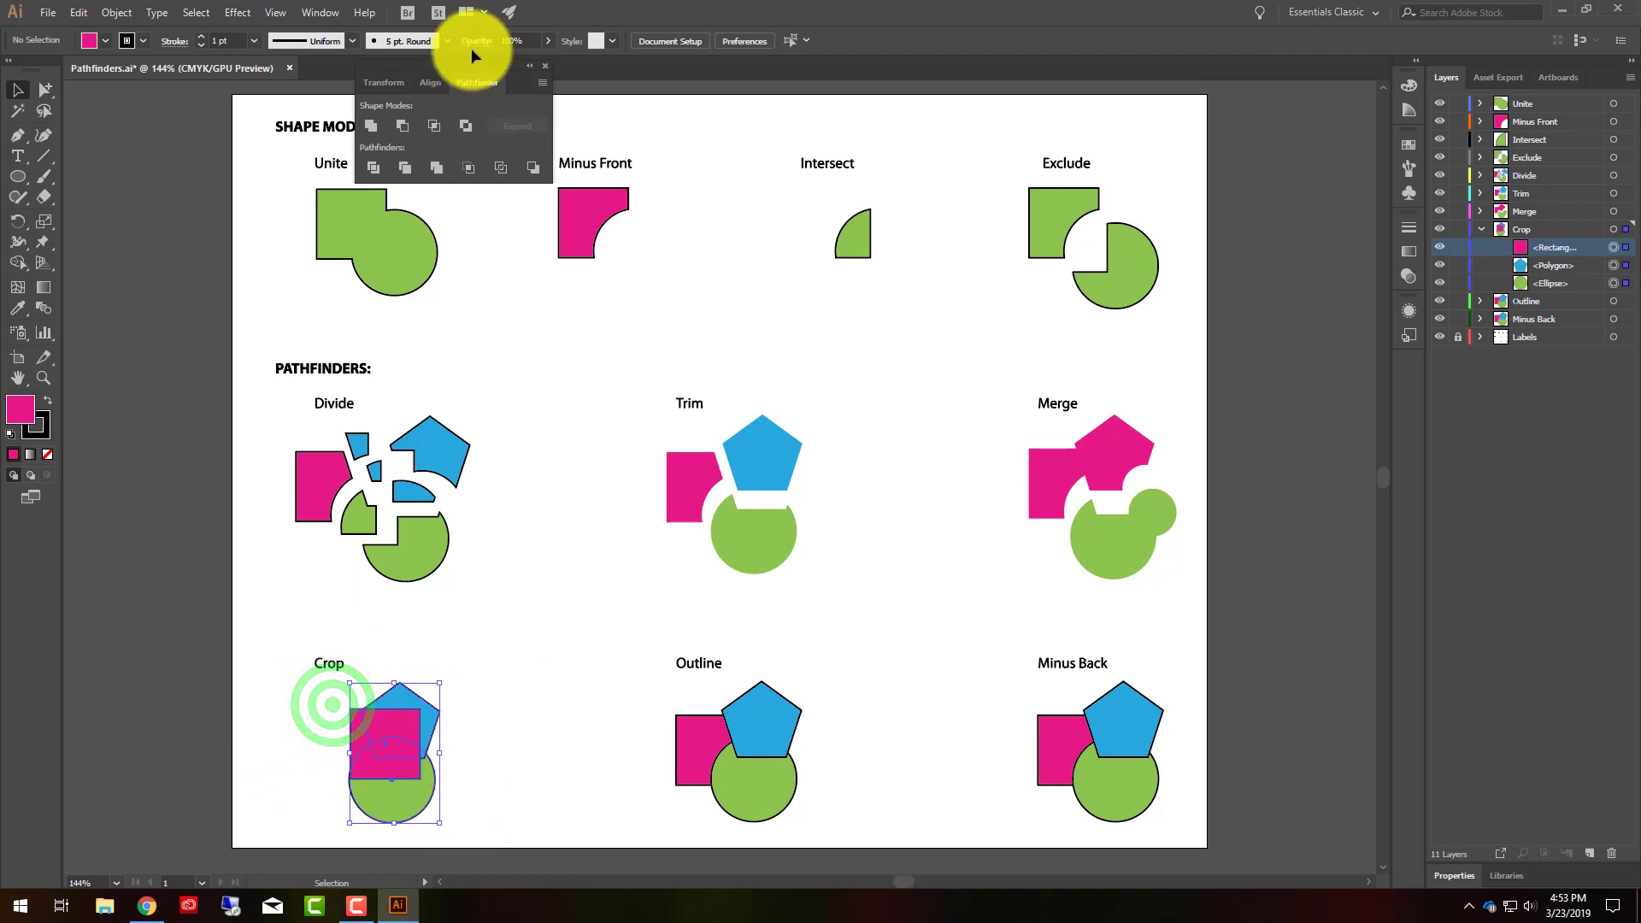
Step: Apply Crop to the square, pentagon and circle, leaving blue and green pieces clipped to the square
{"action": "left_click", "coordinate": [468, 167]}
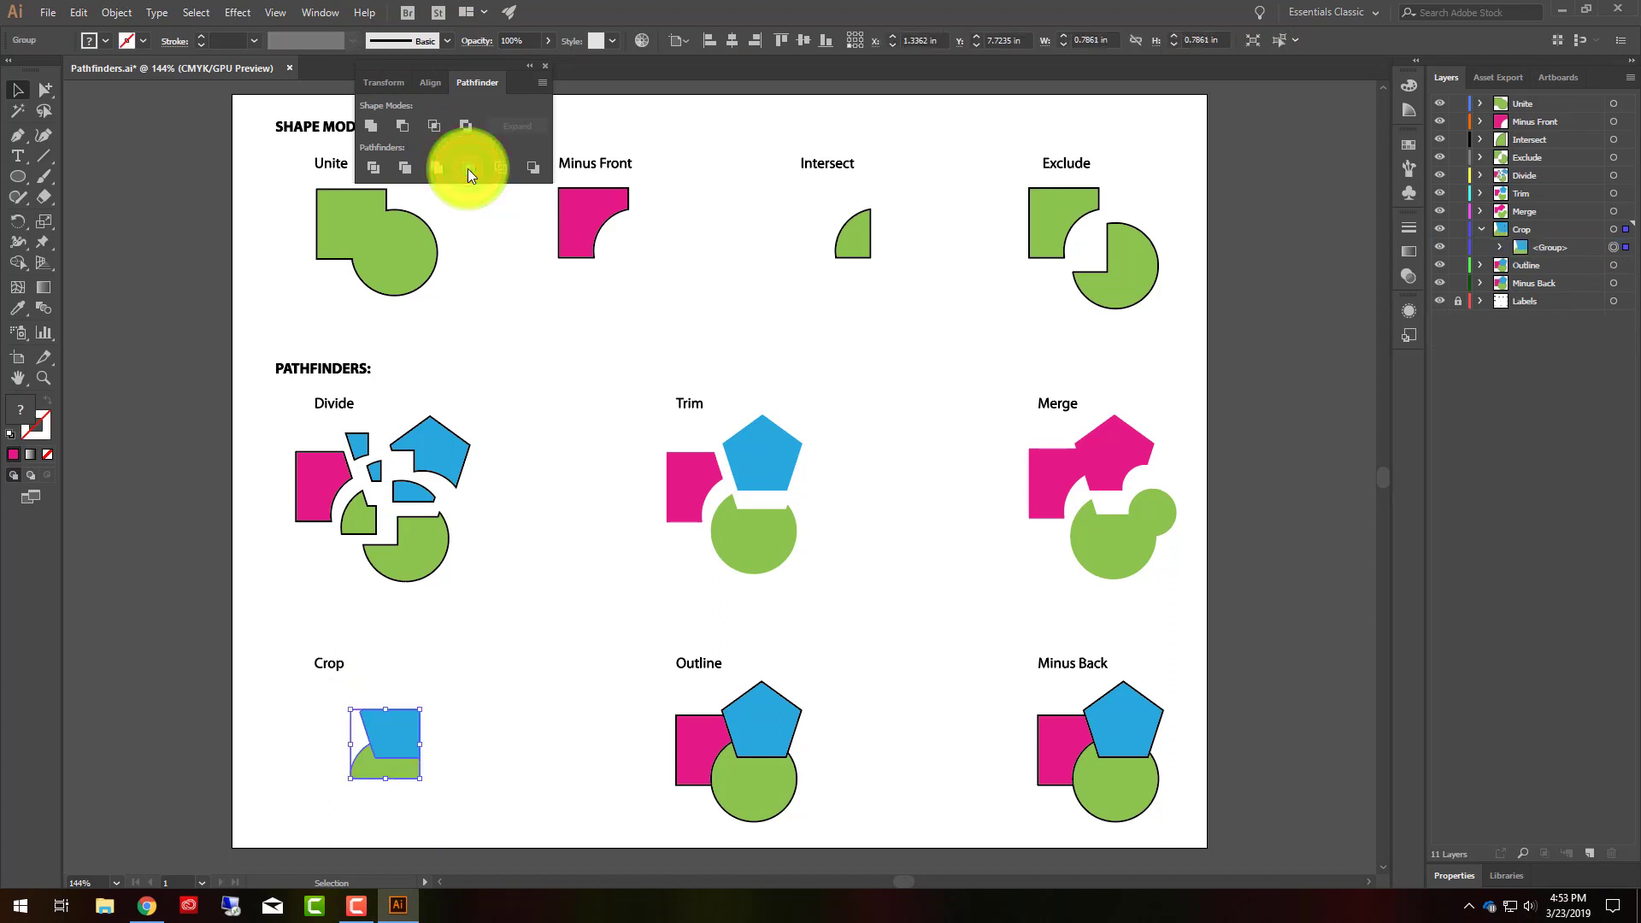
{"action": "left_click", "coordinate": [1500, 247]}
{"action": "left_click", "coordinate": [1594, 249]}
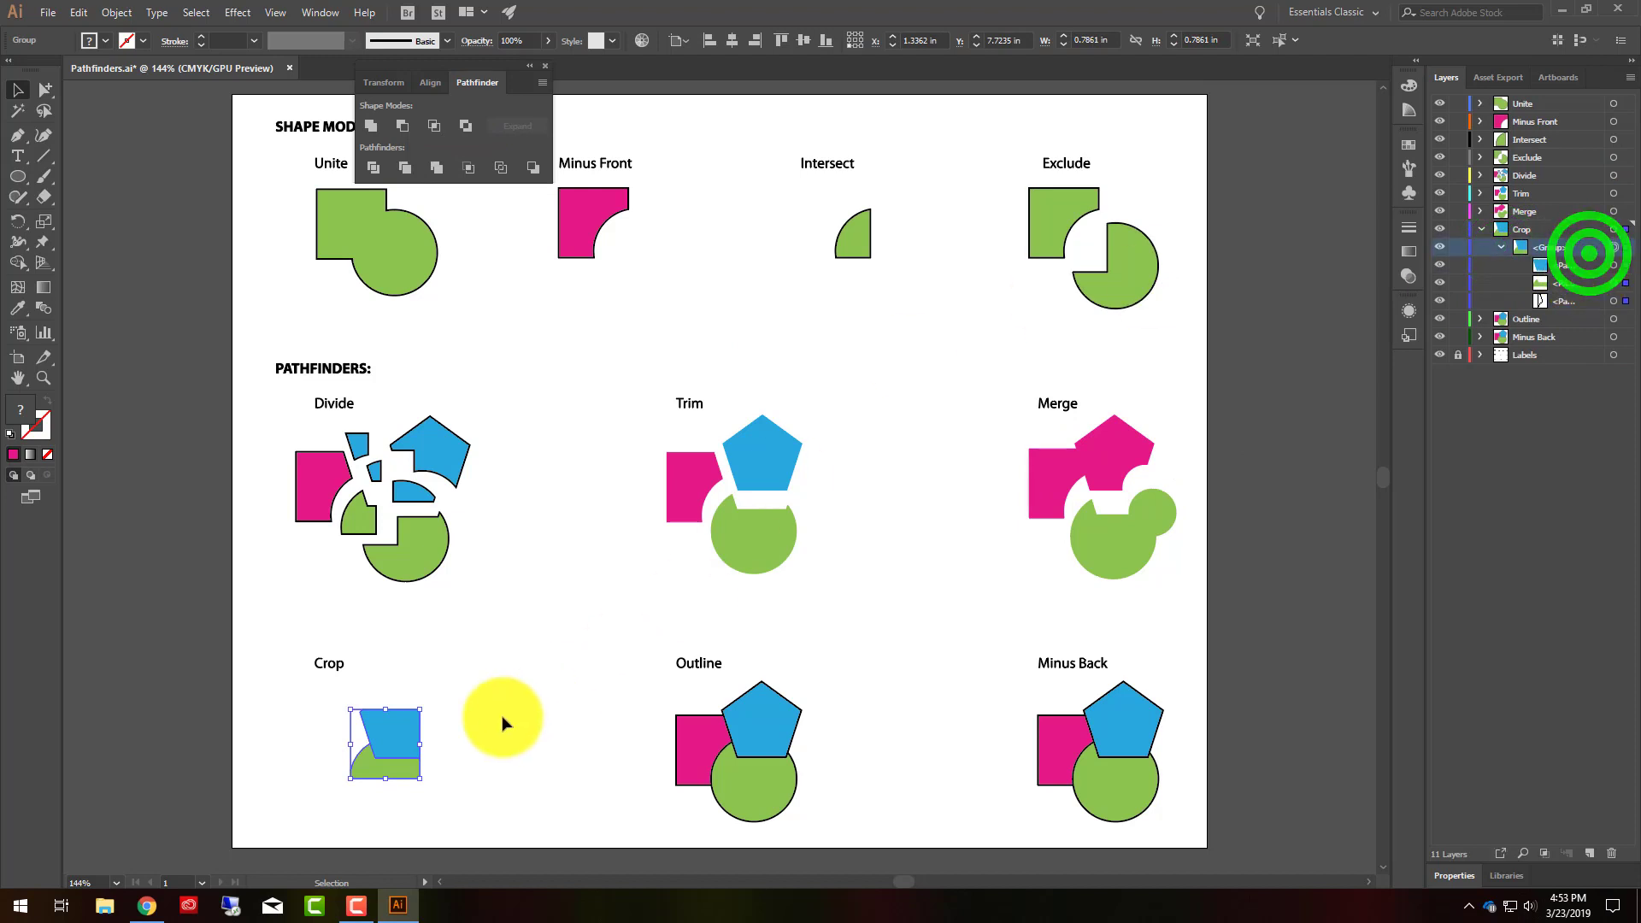
{"action": "left_click", "coordinate": [468, 685]}
{"action": "left_click", "coordinate": [385, 729]}
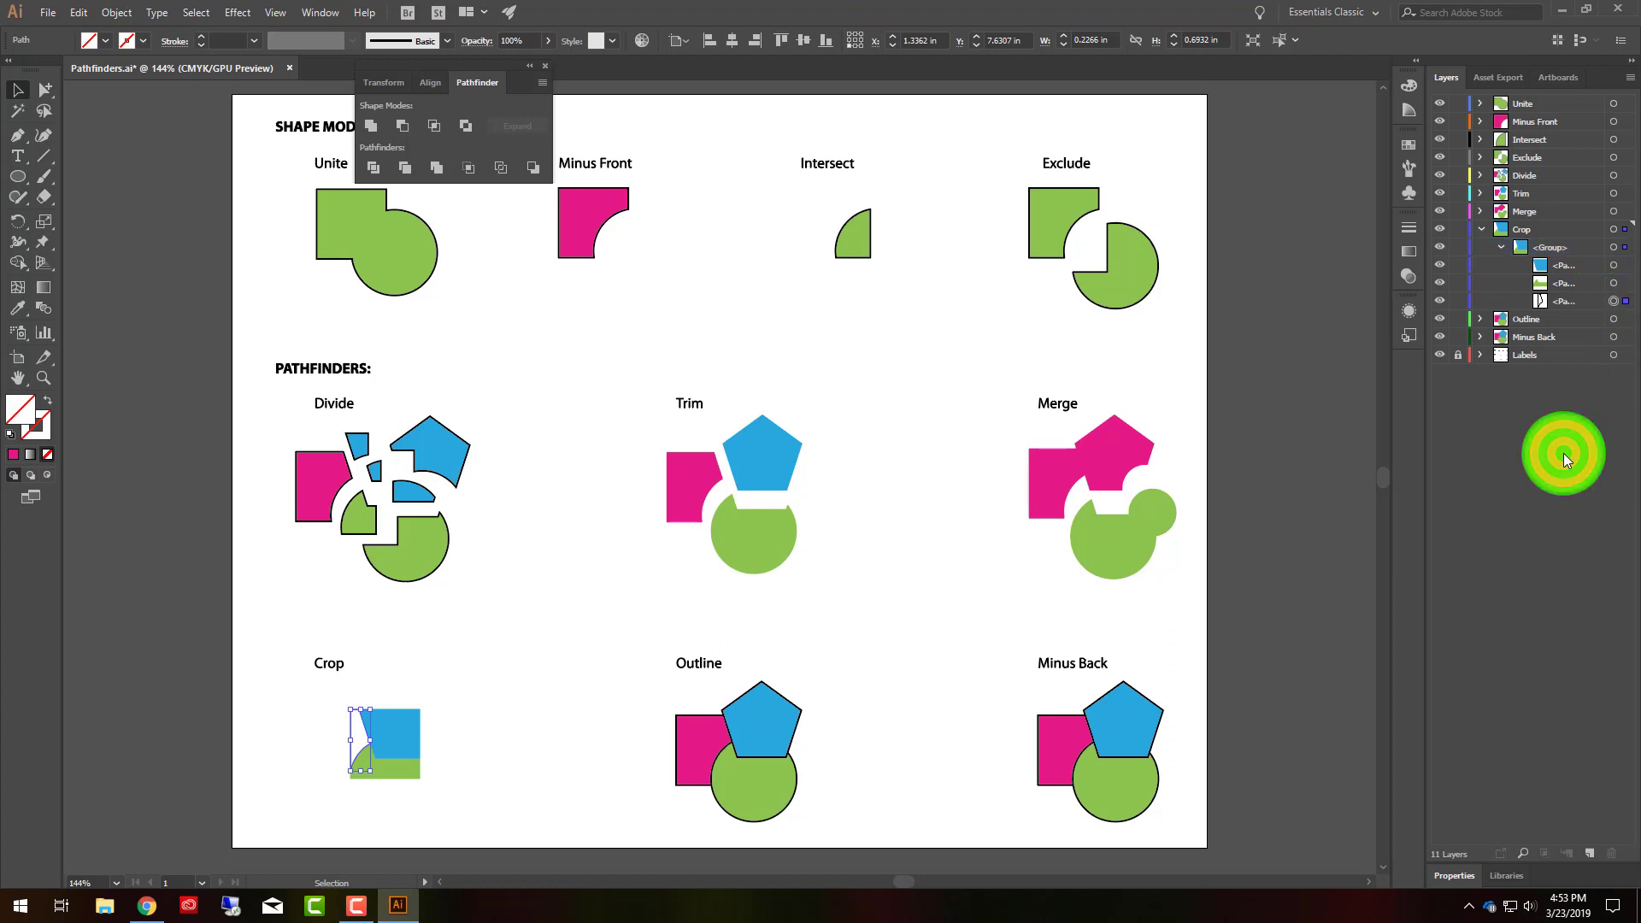
{"action": "left_click", "coordinate": [441, 761]}
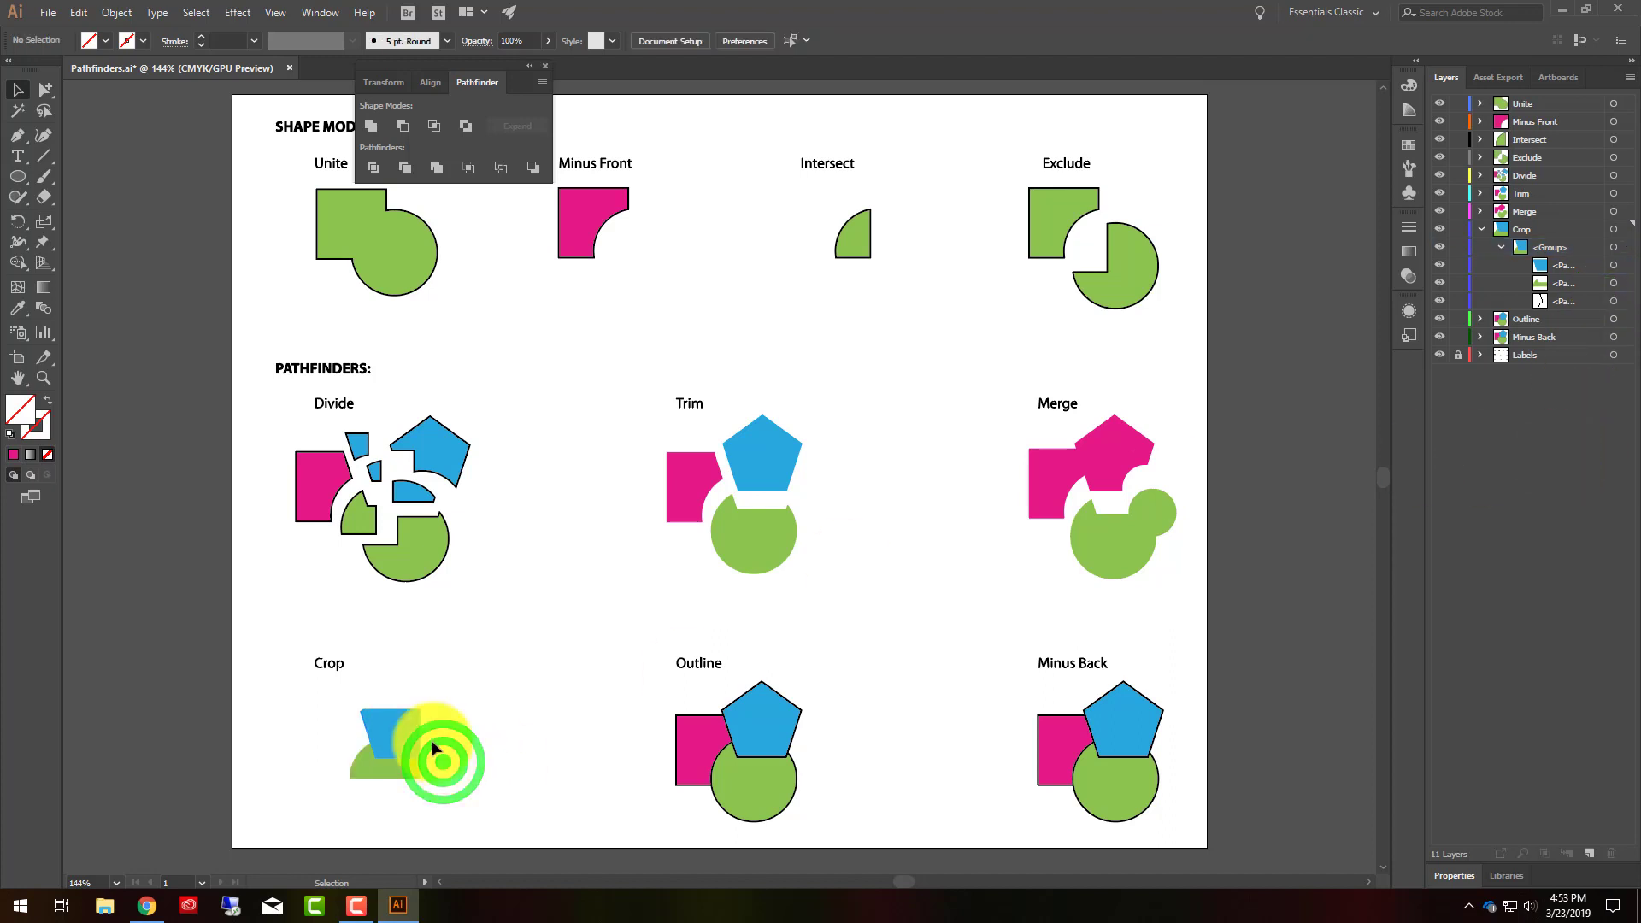
{"action": "left_click_drag", "start_coordinate": [308, 688], "coordinate": [496, 731]}
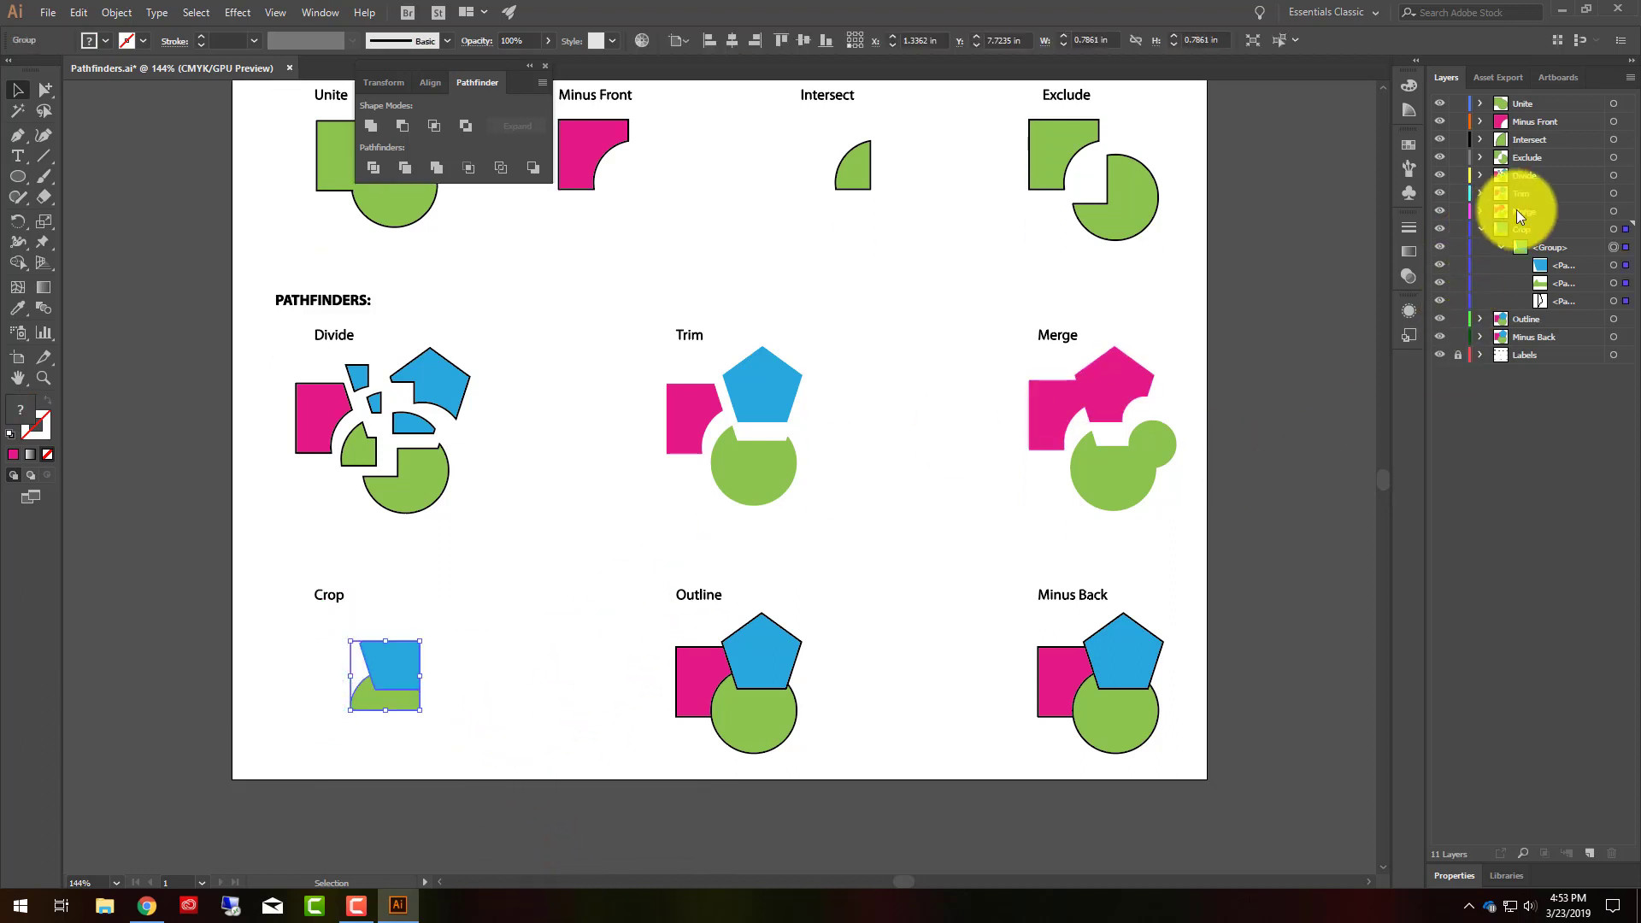
Step: Collapse the Crop layer, expand the Outline layer, and select its pentagon, circle and square
{"action": "left_click", "coordinate": [1479, 229]}
{"action": "left_click", "coordinate": [1479, 247]}
{"action": "left_click", "coordinate": [1533, 247]}
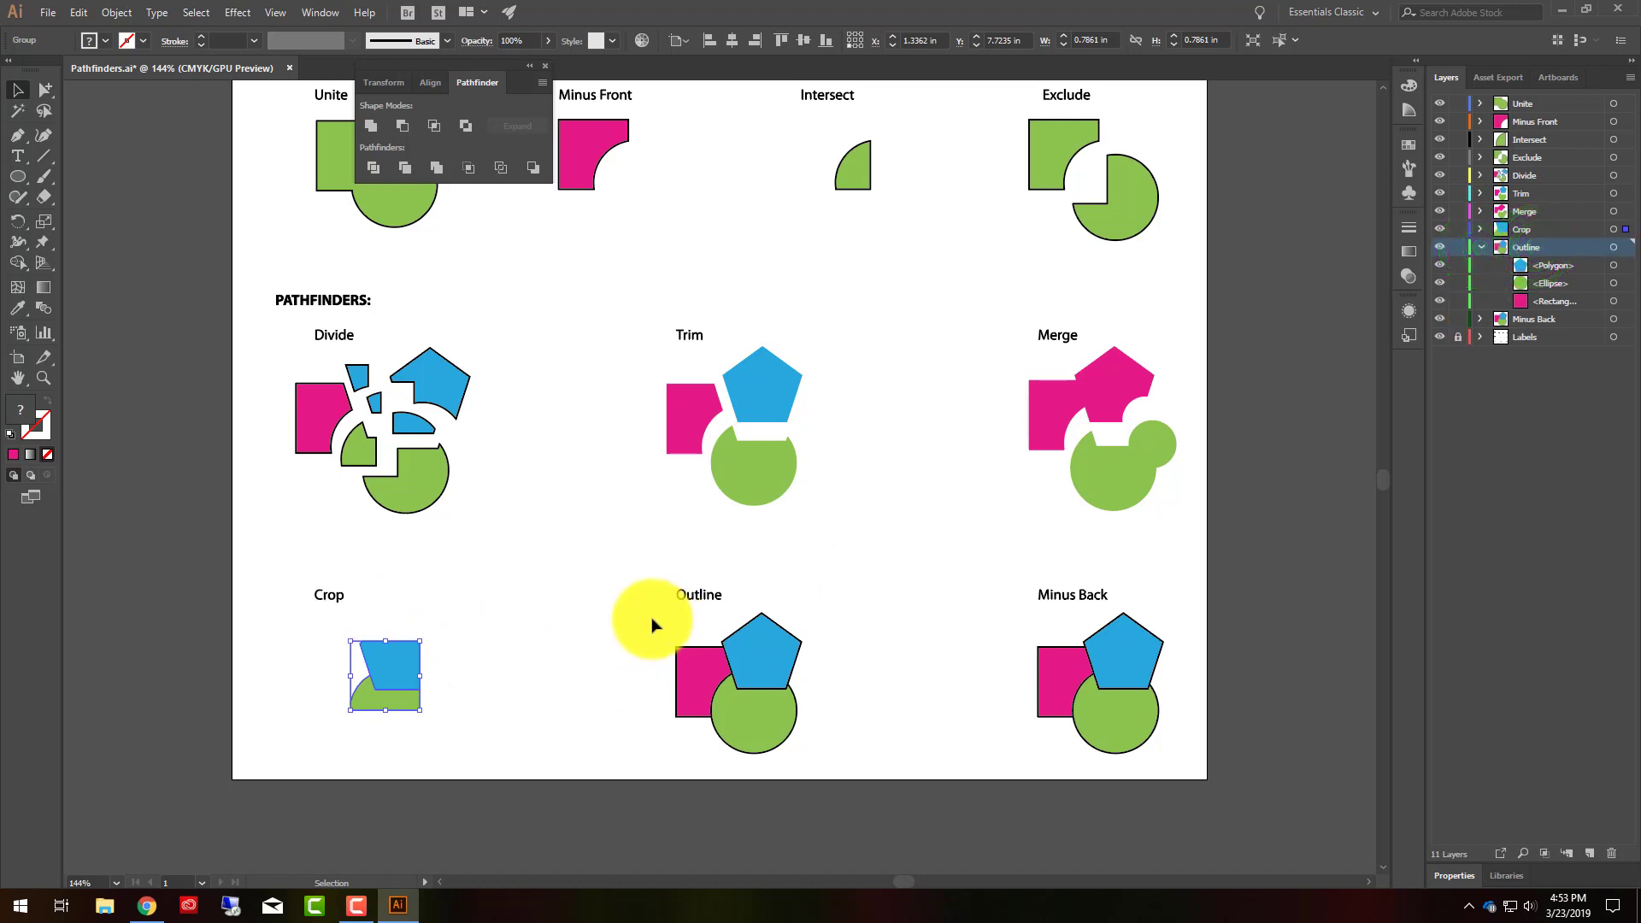
{"action": "left_click_drag", "start_coordinate": [652, 611], "coordinate": [854, 769]}
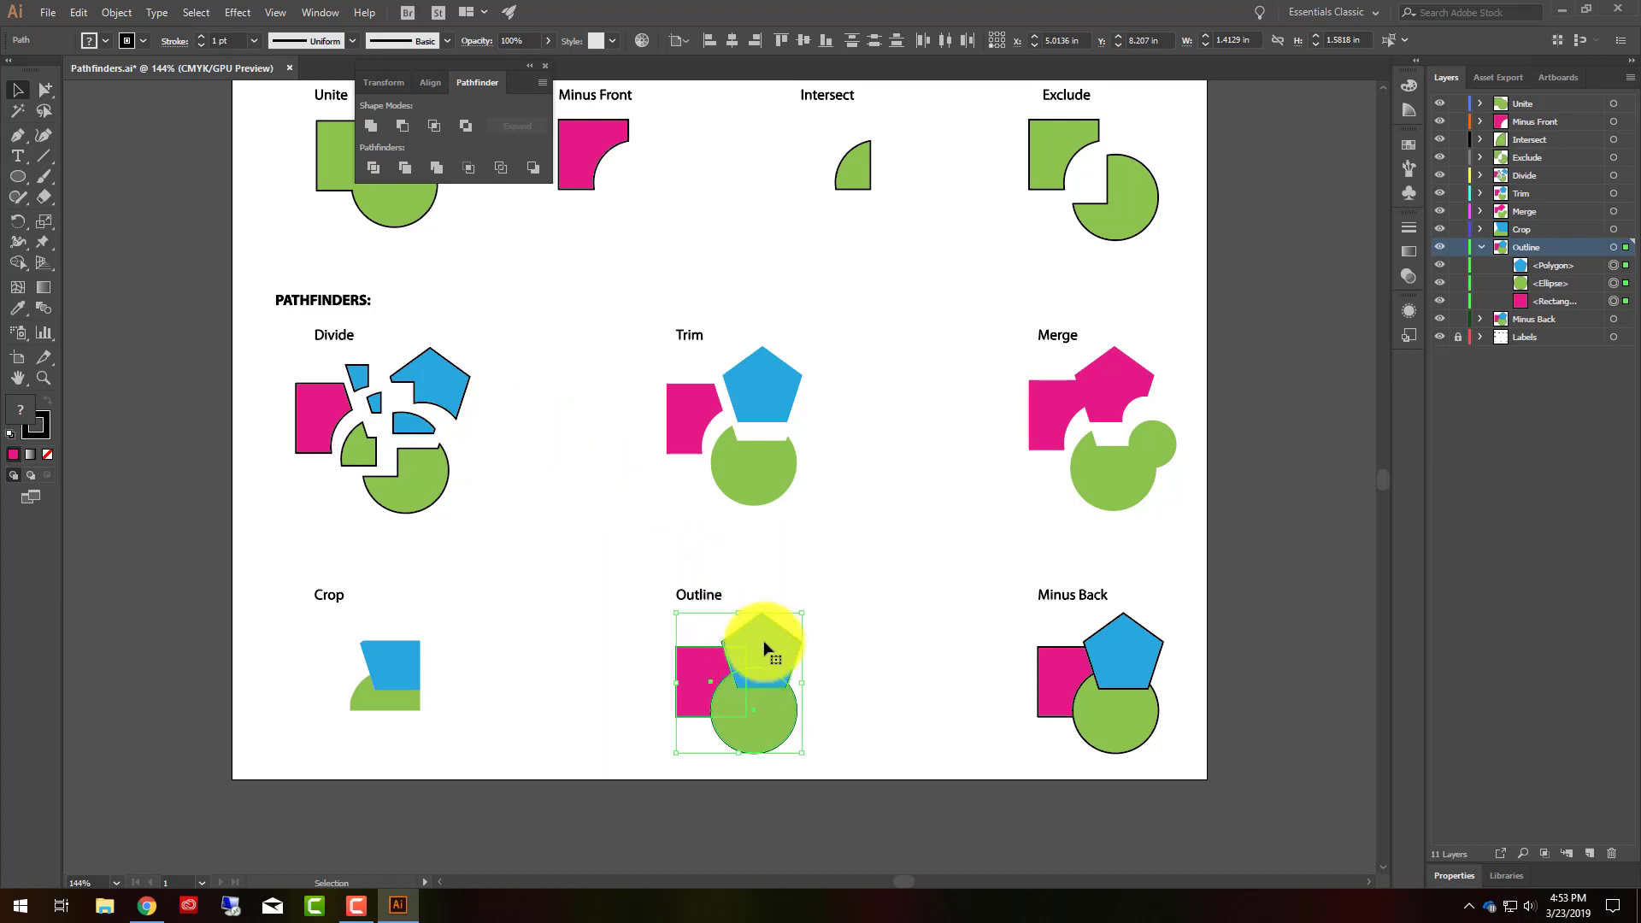
Step: Apply the Outline pathfinder and select all the resulting outline pieces
{"action": "left_click", "coordinate": [502, 168]}
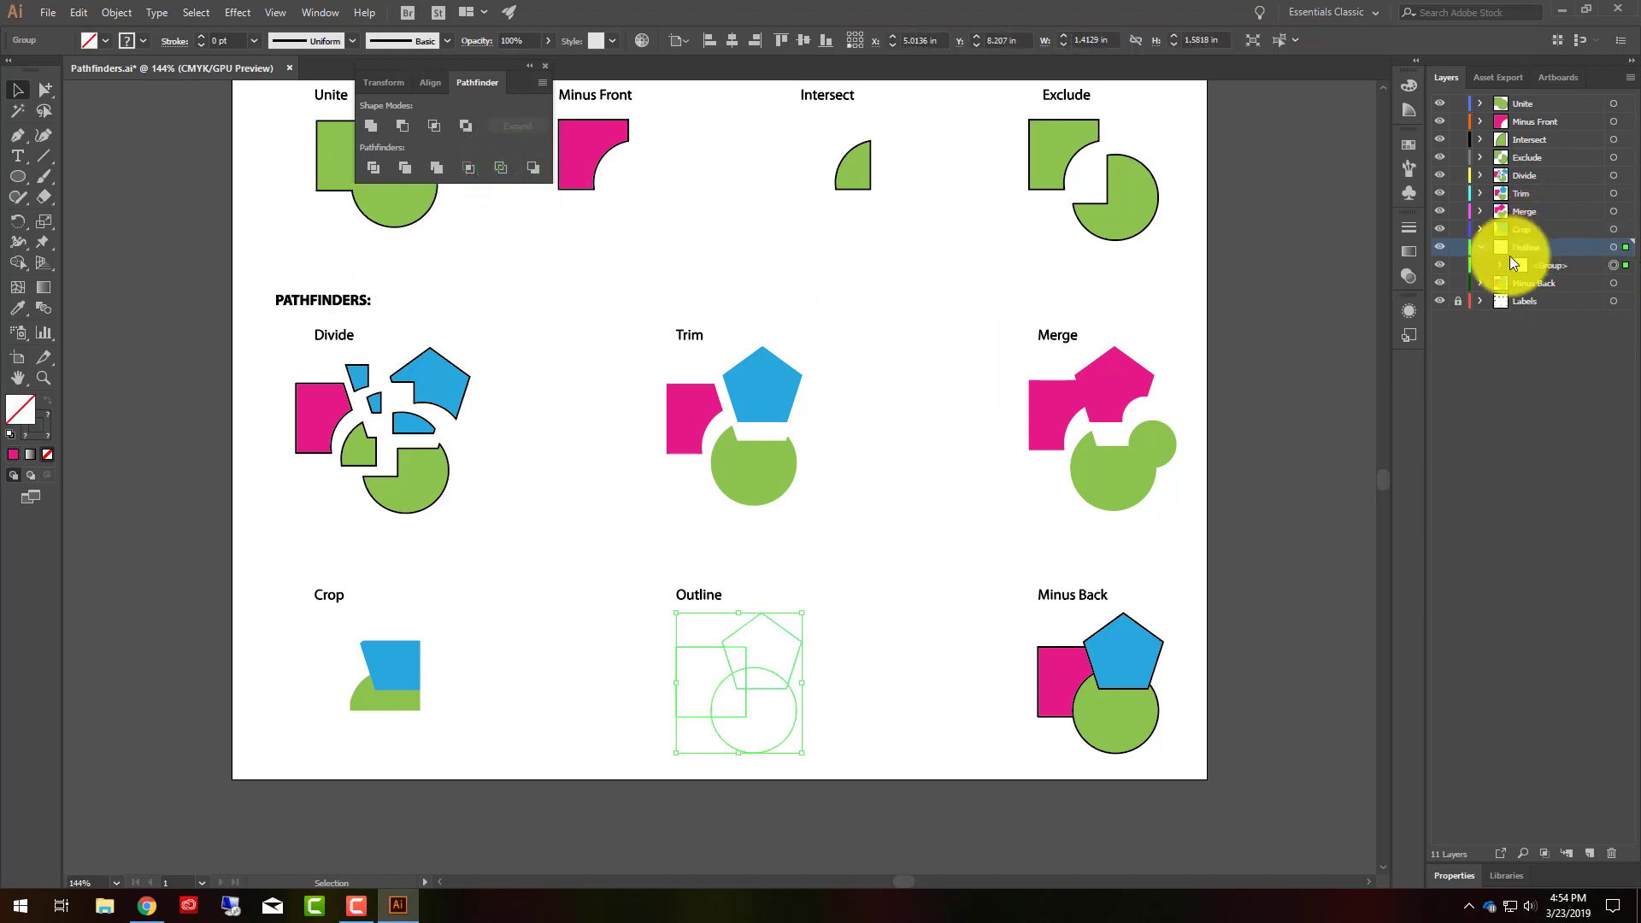
{"action": "left_click", "coordinate": [1500, 265]}
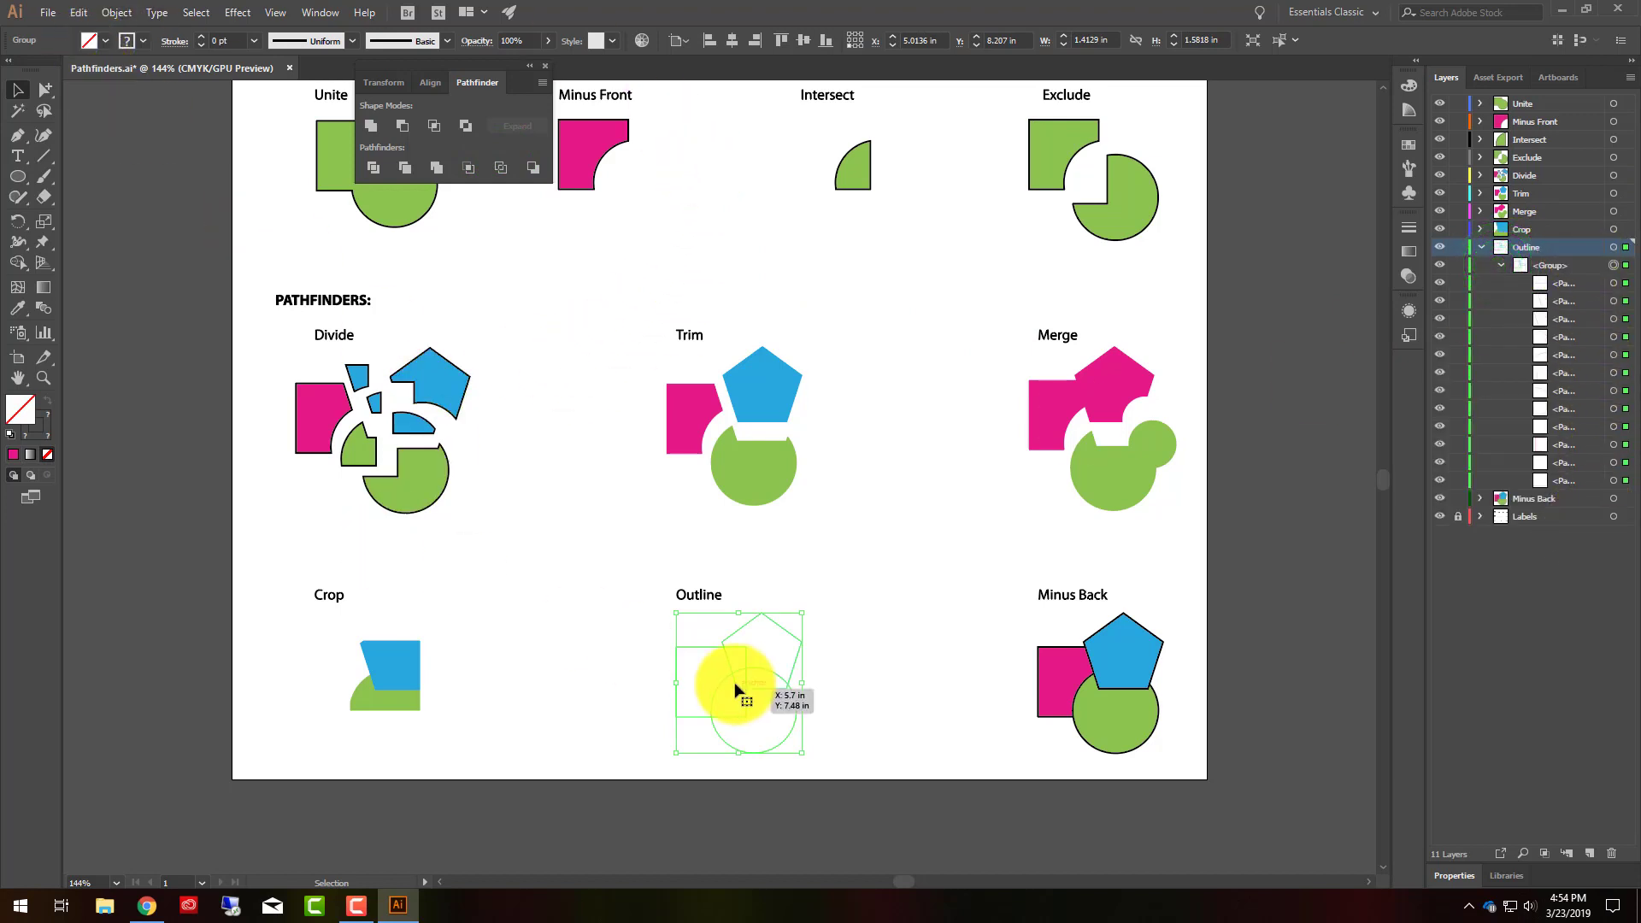
{"action": "left_click", "coordinate": [604, 684]}
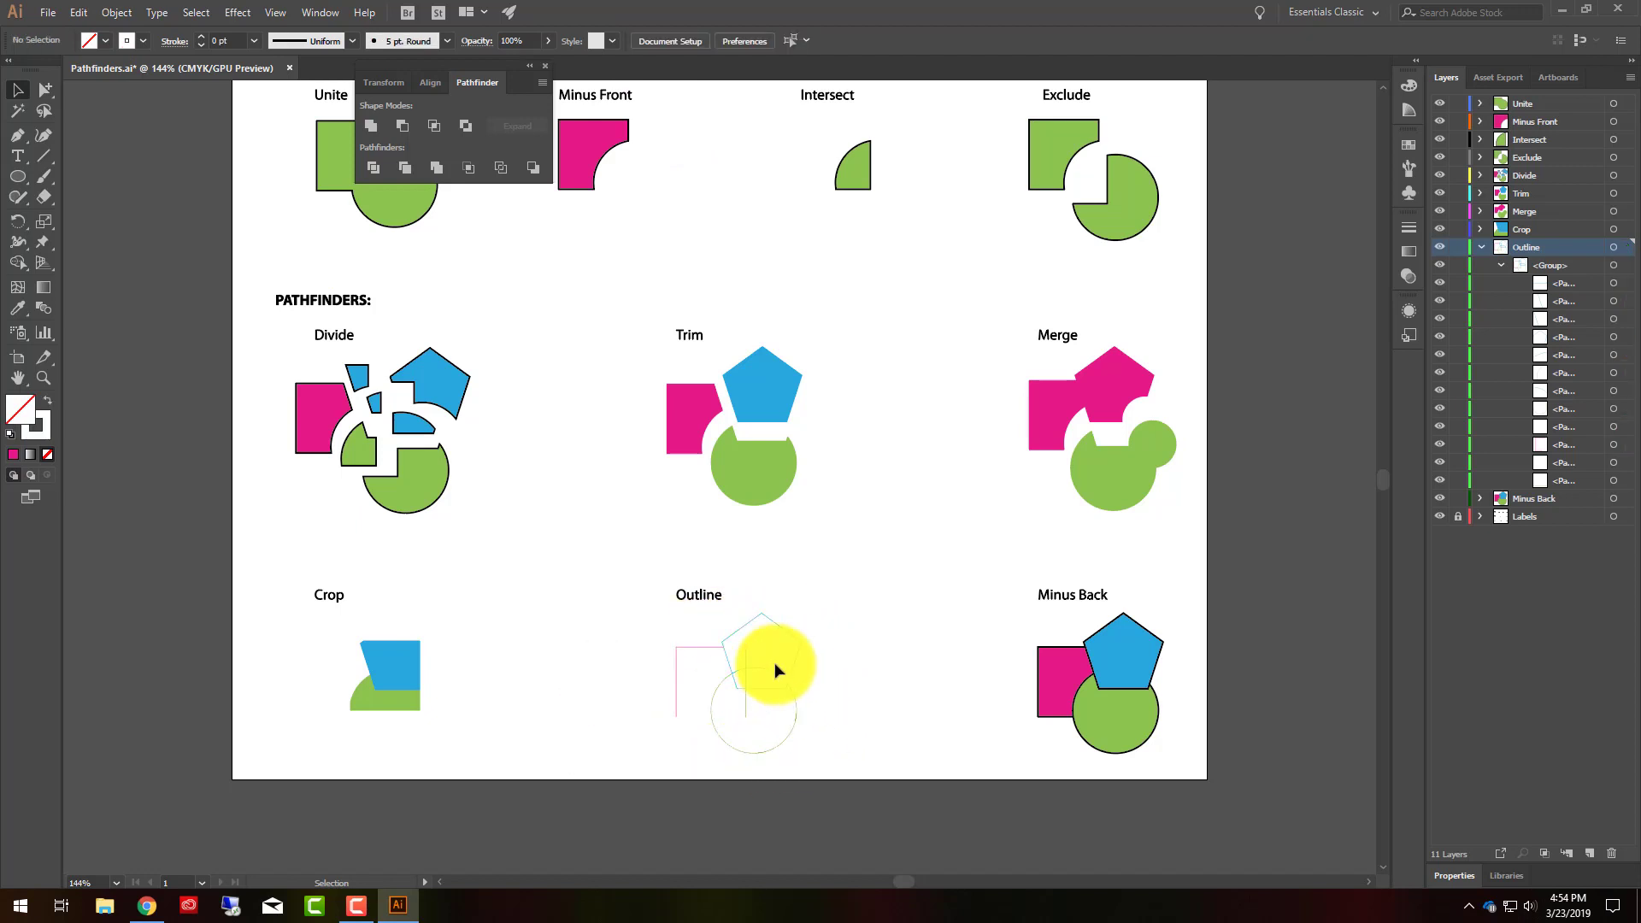
{"action": "left_click_drag", "start_coordinate": [634, 624], "coordinate": [867, 759]}
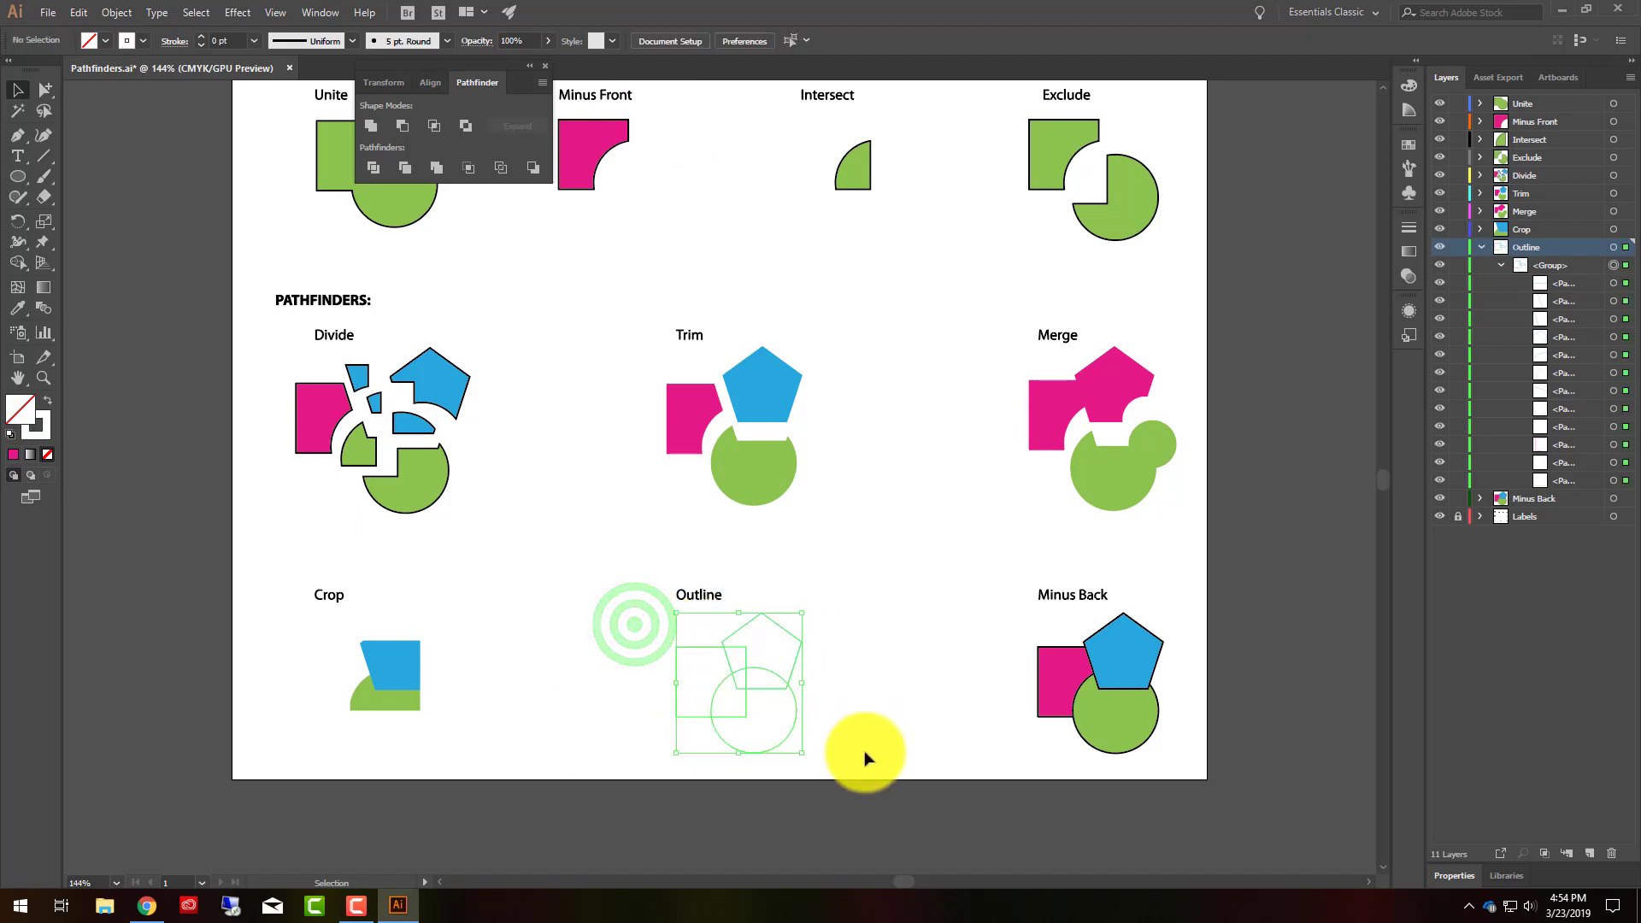
Step: Give the outline pieces a 1 pt stroke and pull the pentagon segment up and right
{"action": "left_click", "coordinate": [204, 40]}
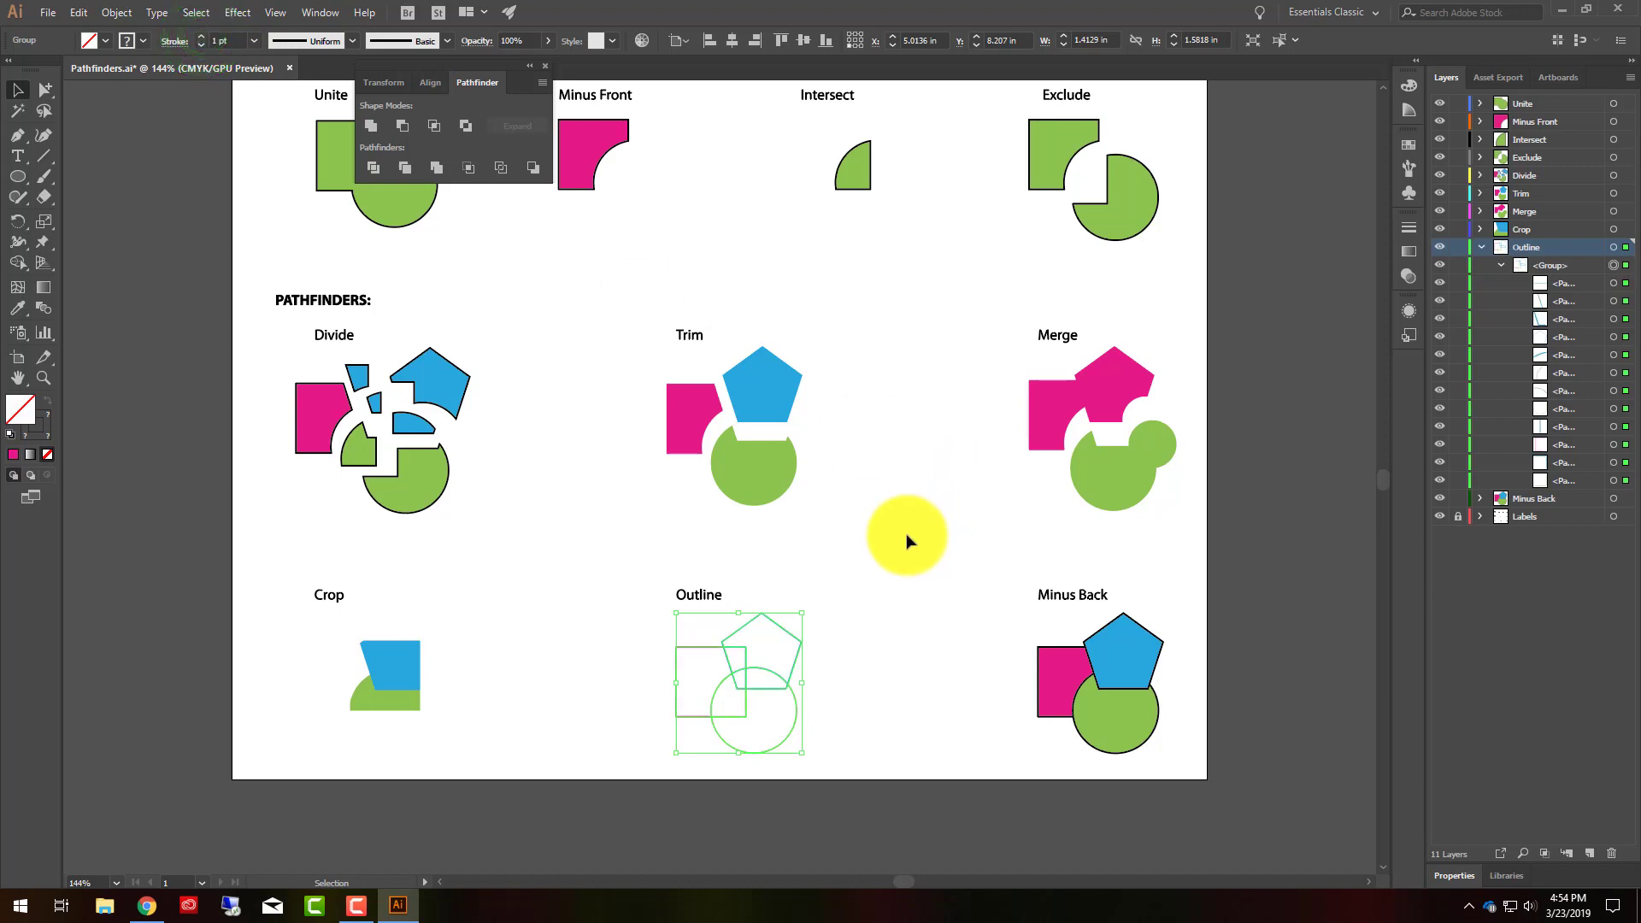
{"action": "left_click", "coordinate": [907, 535]}
{"action": "left_click", "coordinate": [45, 89]}
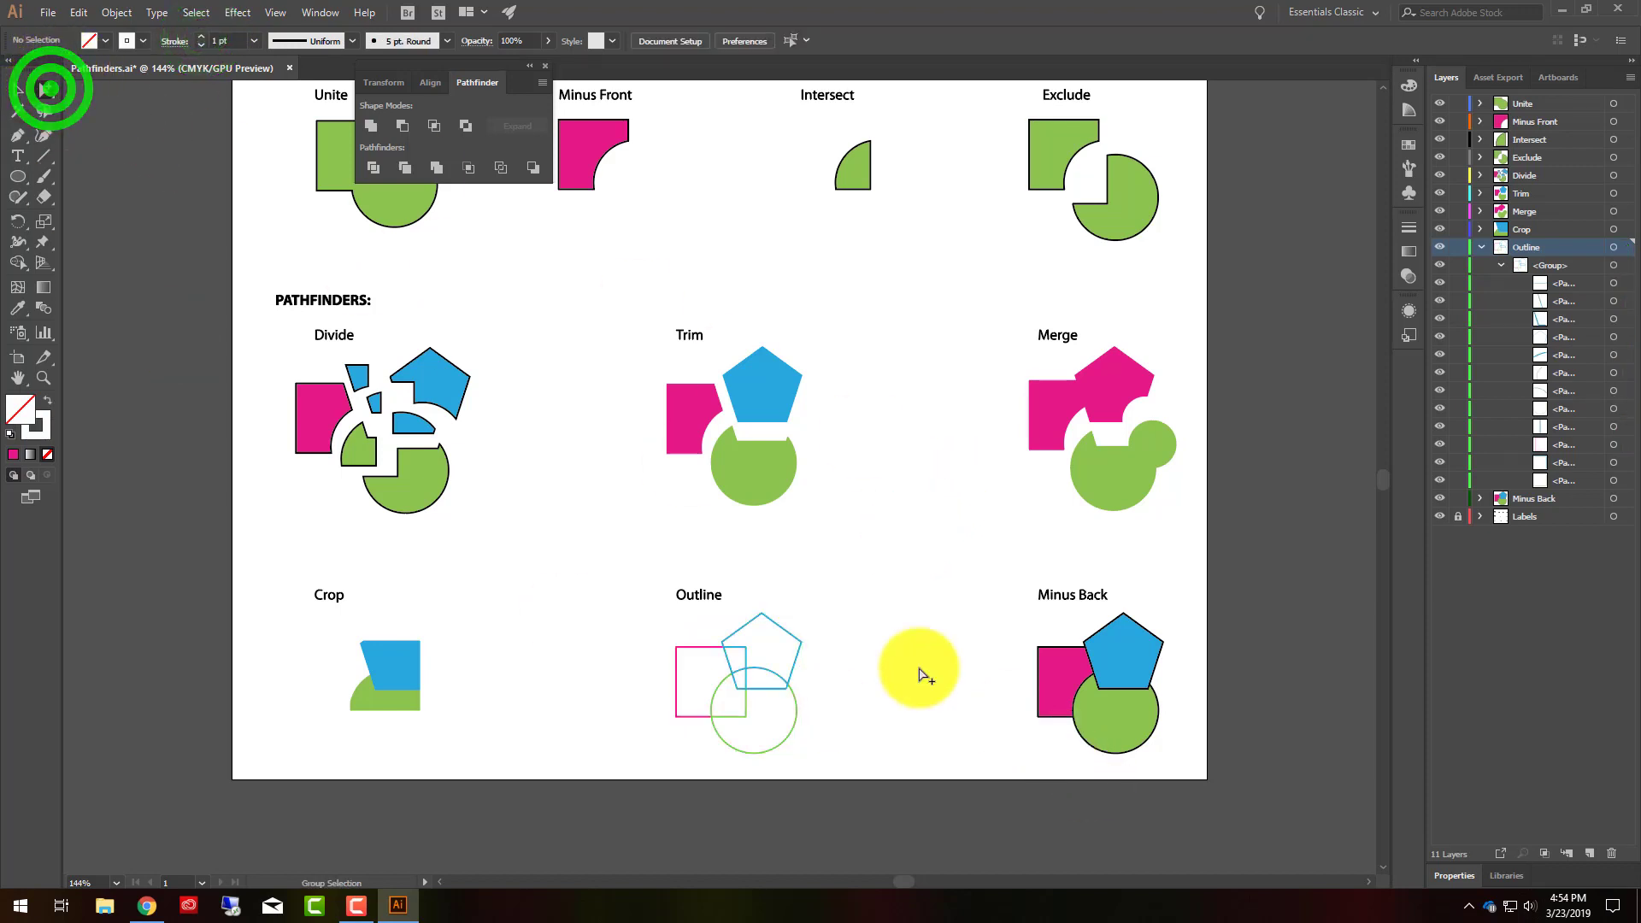
{"action": "left_click", "coordinate": [797, 617]}
{"action": "left_click_drag", "start_coordinate": [793, 634], "coordinate": [805, 613]}
Step: Drag the square's left-bottom segment, a blue segment and a green circle piece away from the rest
{"action": "mouse_move", "coordinate": [684, 651]}
{"action": "left_mouse_down"}
{"action": "mouse_move", "coordinate": [662, 651]}
{"action": "mouse_move", "coordinate": [734, 650]}
{"action": "mouse_move", "coordinate": [731, 665]}
{"action": "mouse_move", "coordinate": [839, 689]}
{"action": "mouse_move", "coordinate": [812, 723]}
{"action": "left_mouse_up"}
{"action": "left_click", "coordinate": [728, 664]}
{"action": "left_click", "coordinate": [716, 694]}
{"action": "left_click_drag", "start_coordinate": [716, 699], "coordinate": [728, 665]}
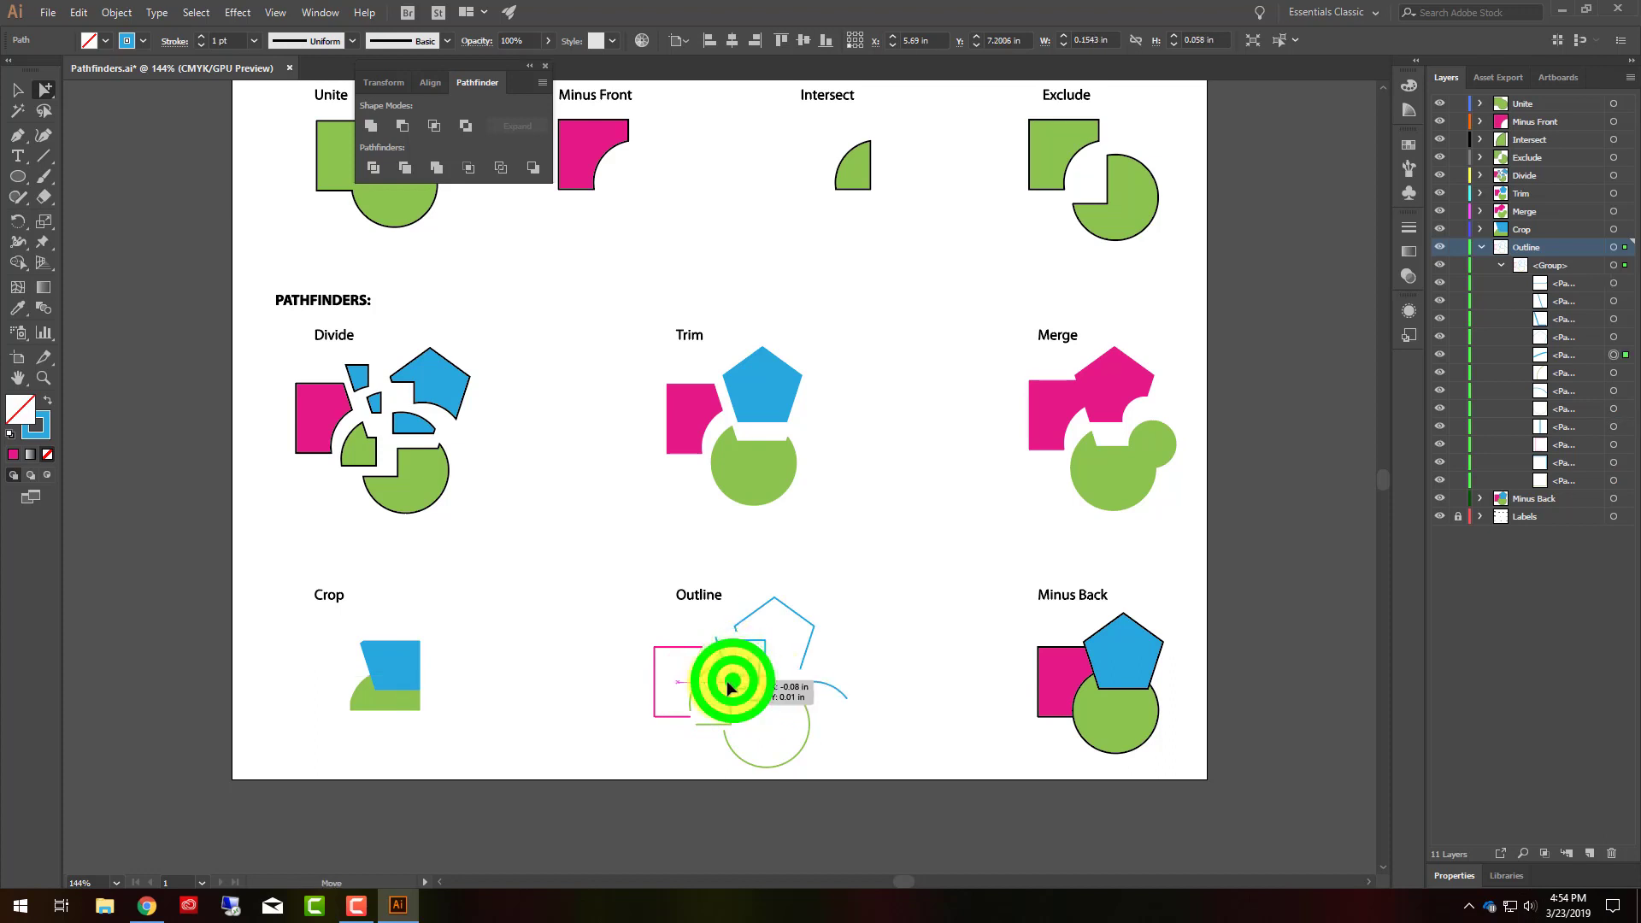
{"action": "left_click", "coordinate": [733, 681]}
{"action": "left_click", "coordinate": [902, 596]}
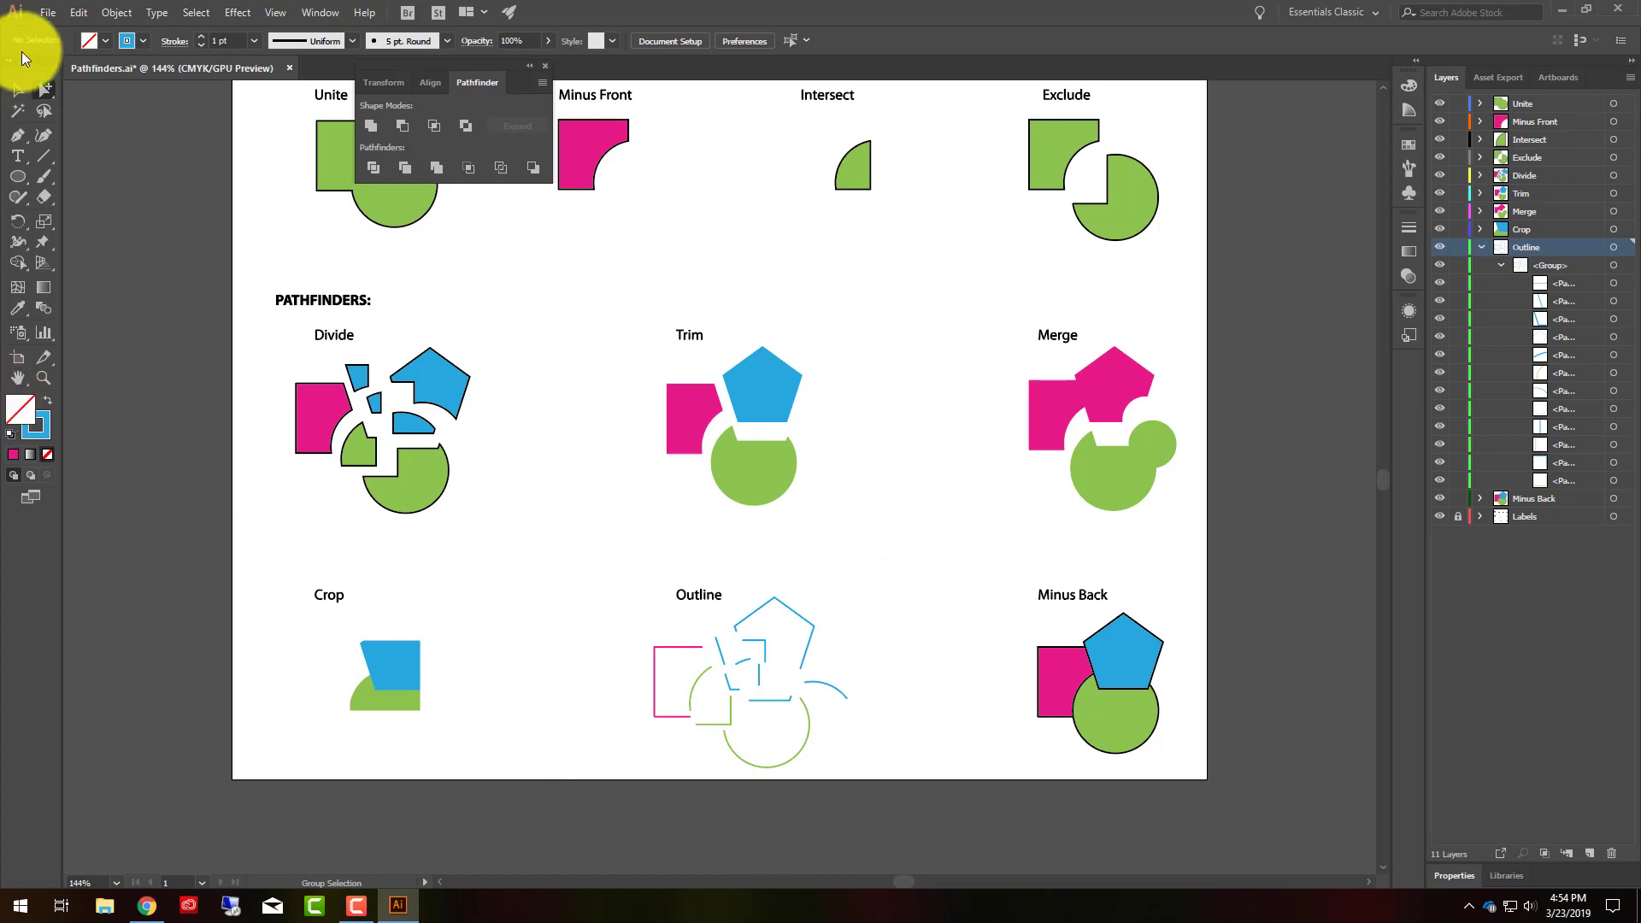
{"action": "left_click", "coordinate": [18, 91]}
Step: Apply Minus Back to its example, cutting the rear shapes away to leave one blue pentagon path
{"action": "left_click", "coordinate": [1178, 600]}
{"action": "left_click_drag", "start_coordinate": [1004, 605], "coordinate": [1213, 683]}
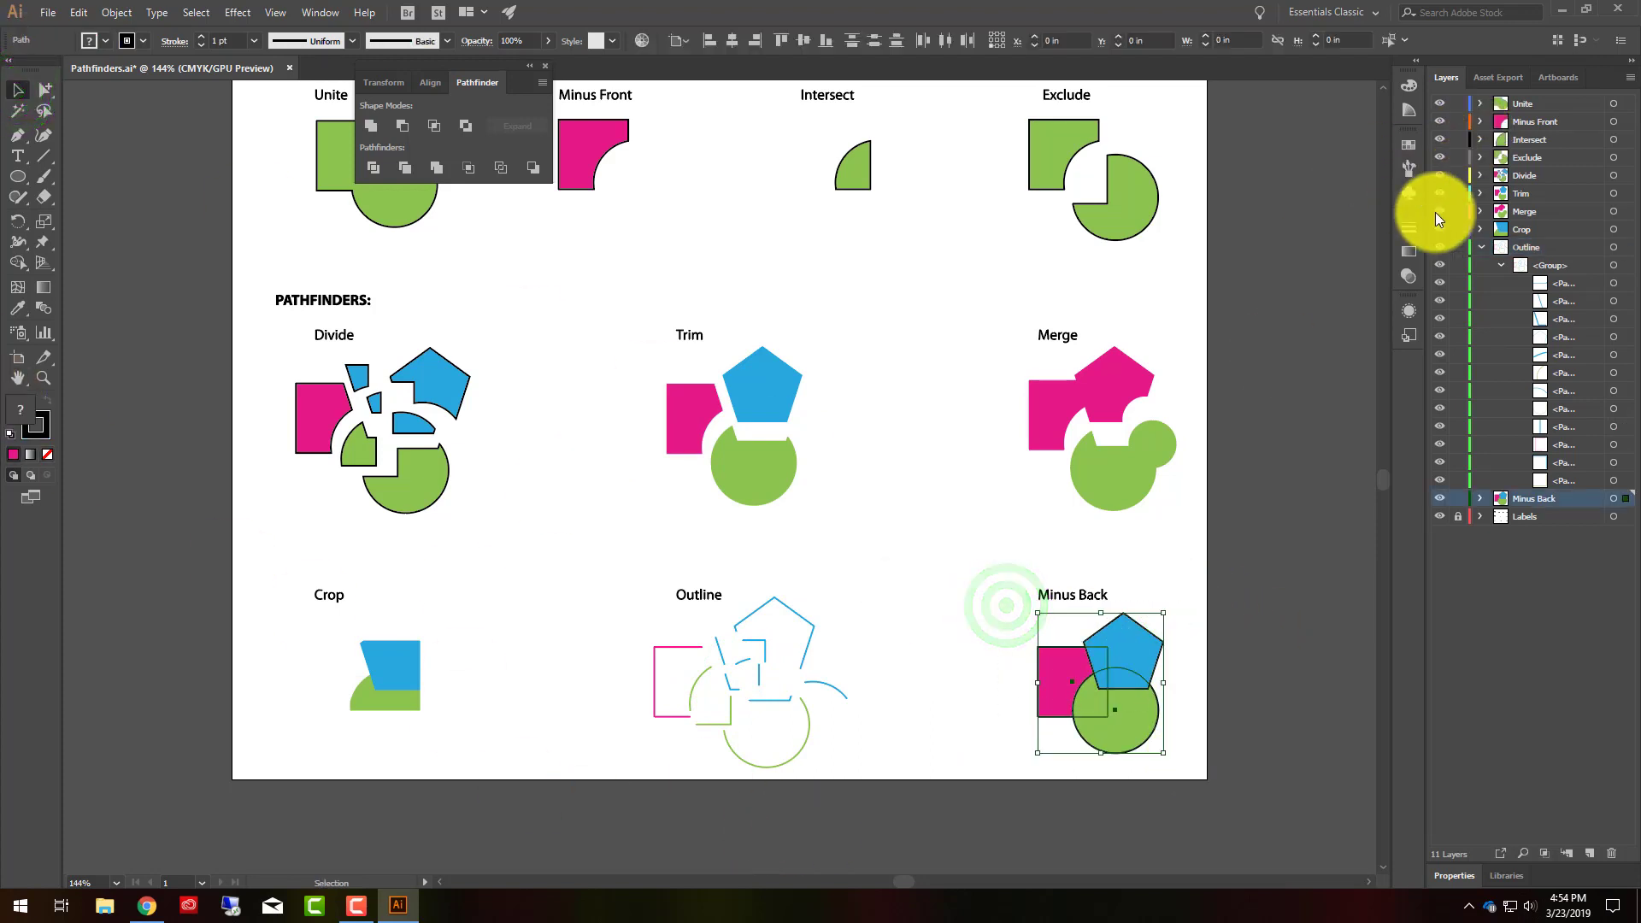
{"action": "left_click", "coordinate": [1483, 248]}
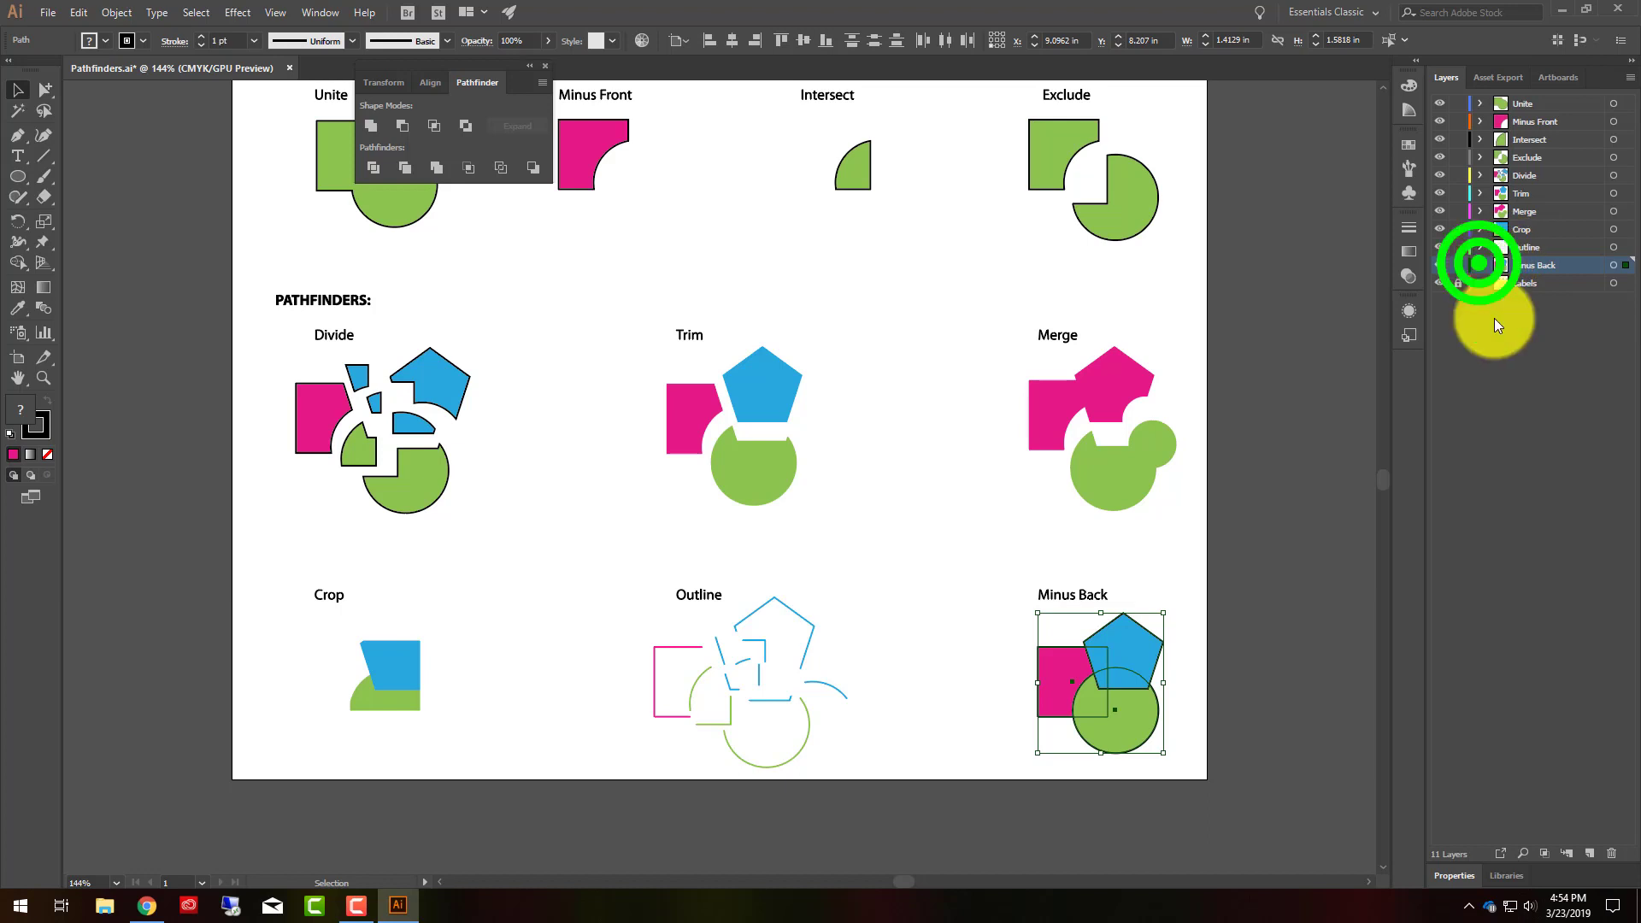
{"action": "left_click", "coordinate": [1480, 265]}
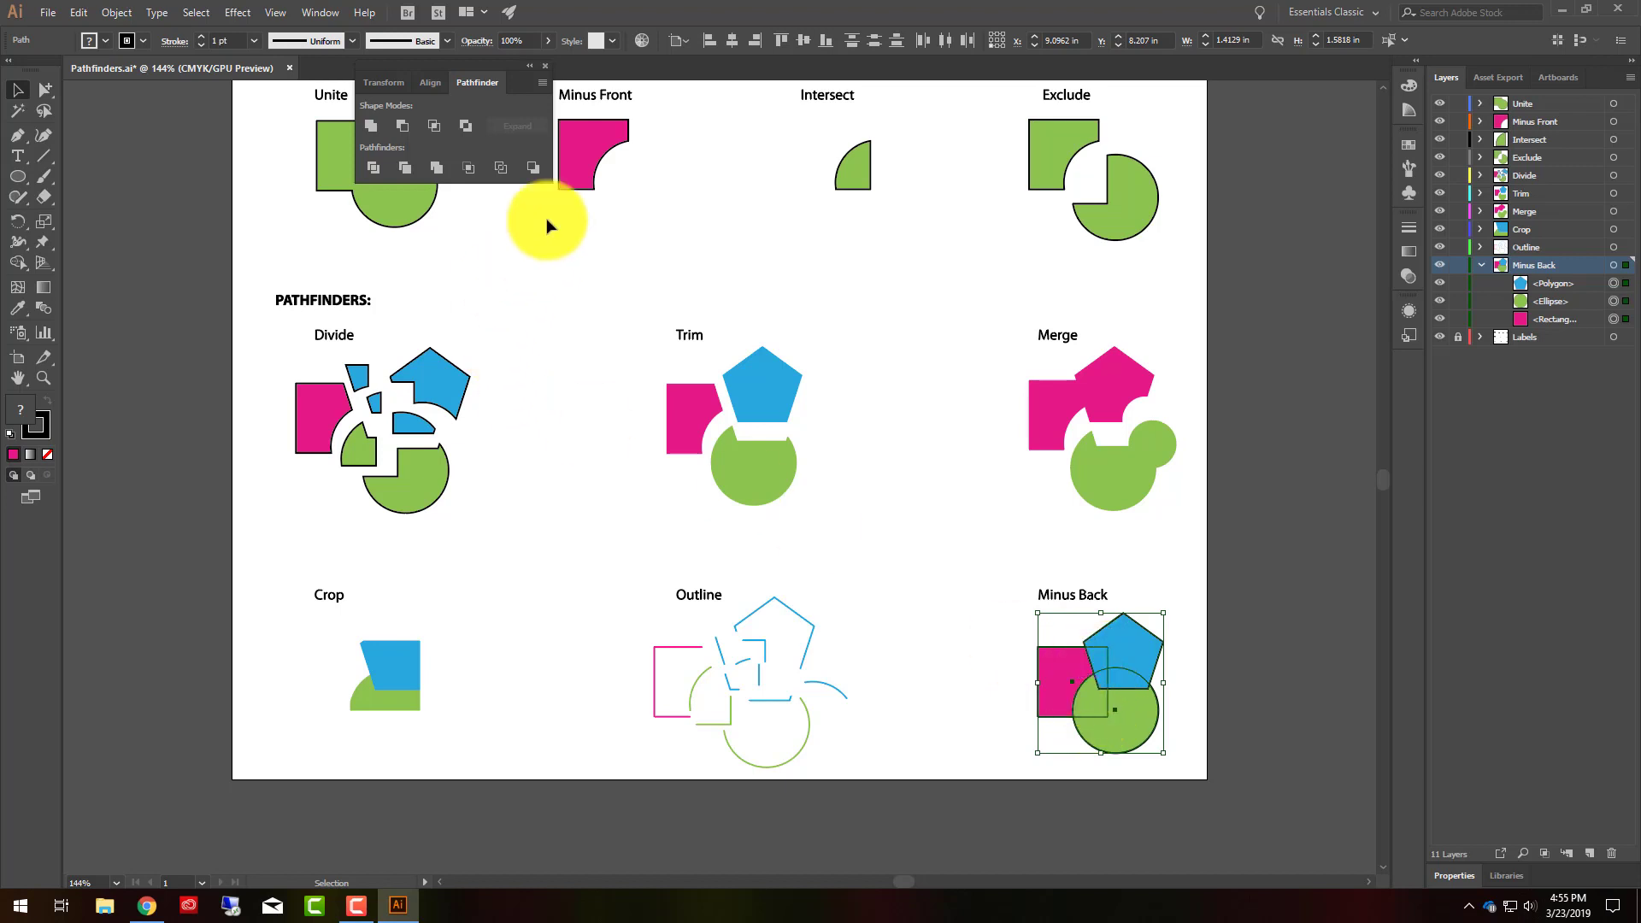
{"action": "left_click", "coordinate": [534, 166]}
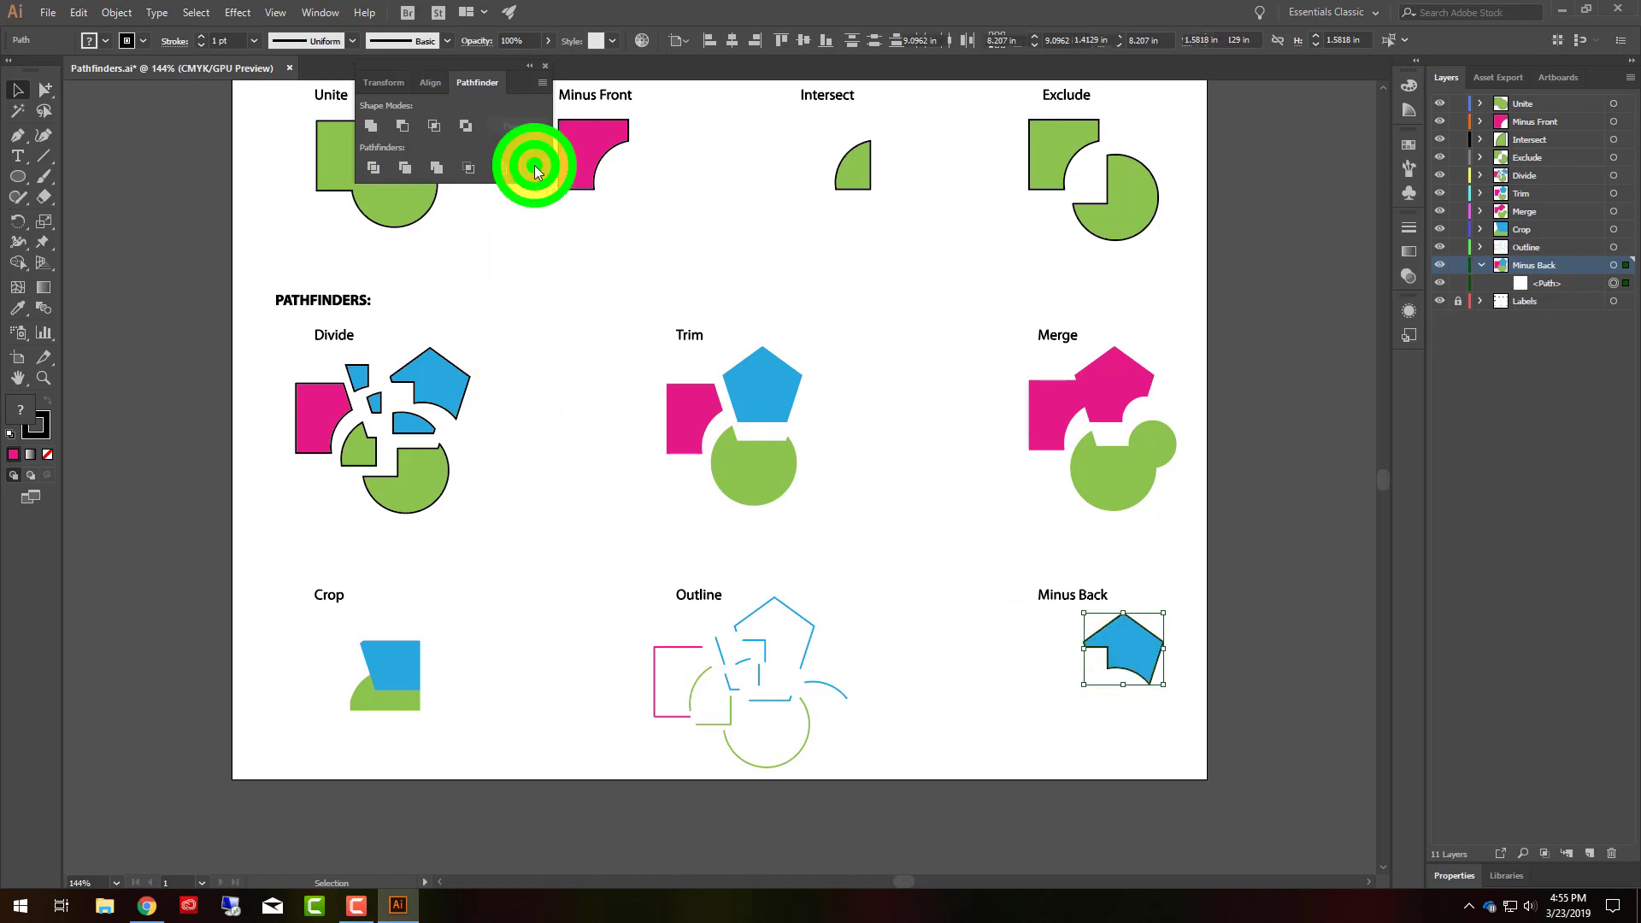
{"action": "left_click", "coordinate": [1566, 285]}
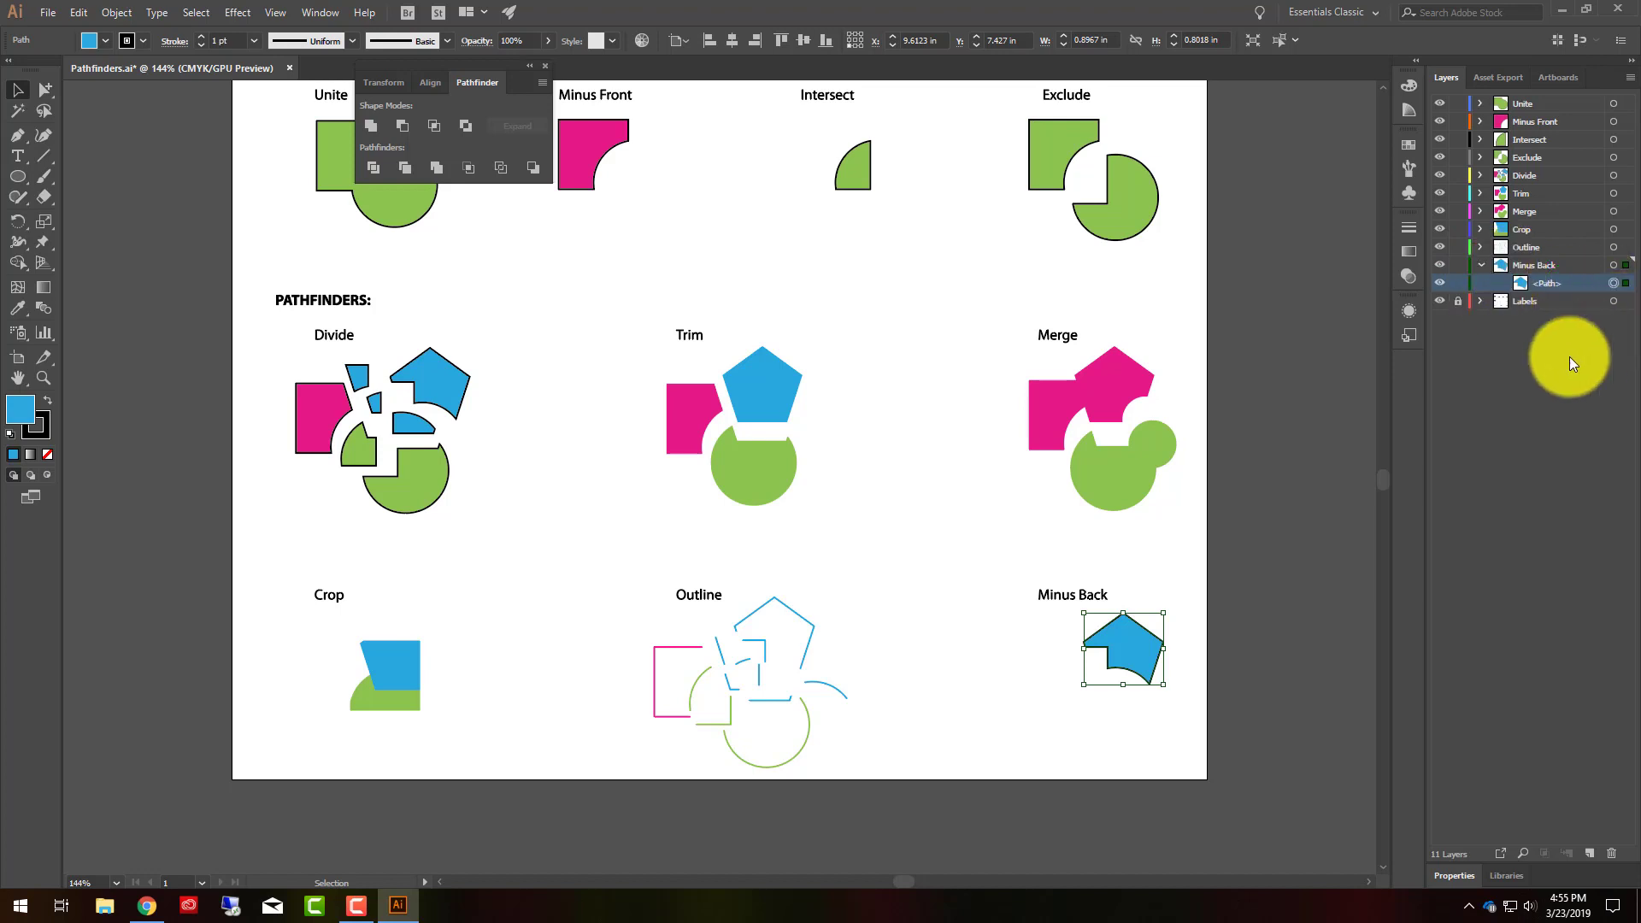
{"action": "left_click", "coordinate": [1207, 584]}
{"action": "scroll", "coordinate": [1124, 554], "scroll_direction": "up", "scroll_amount": 3}
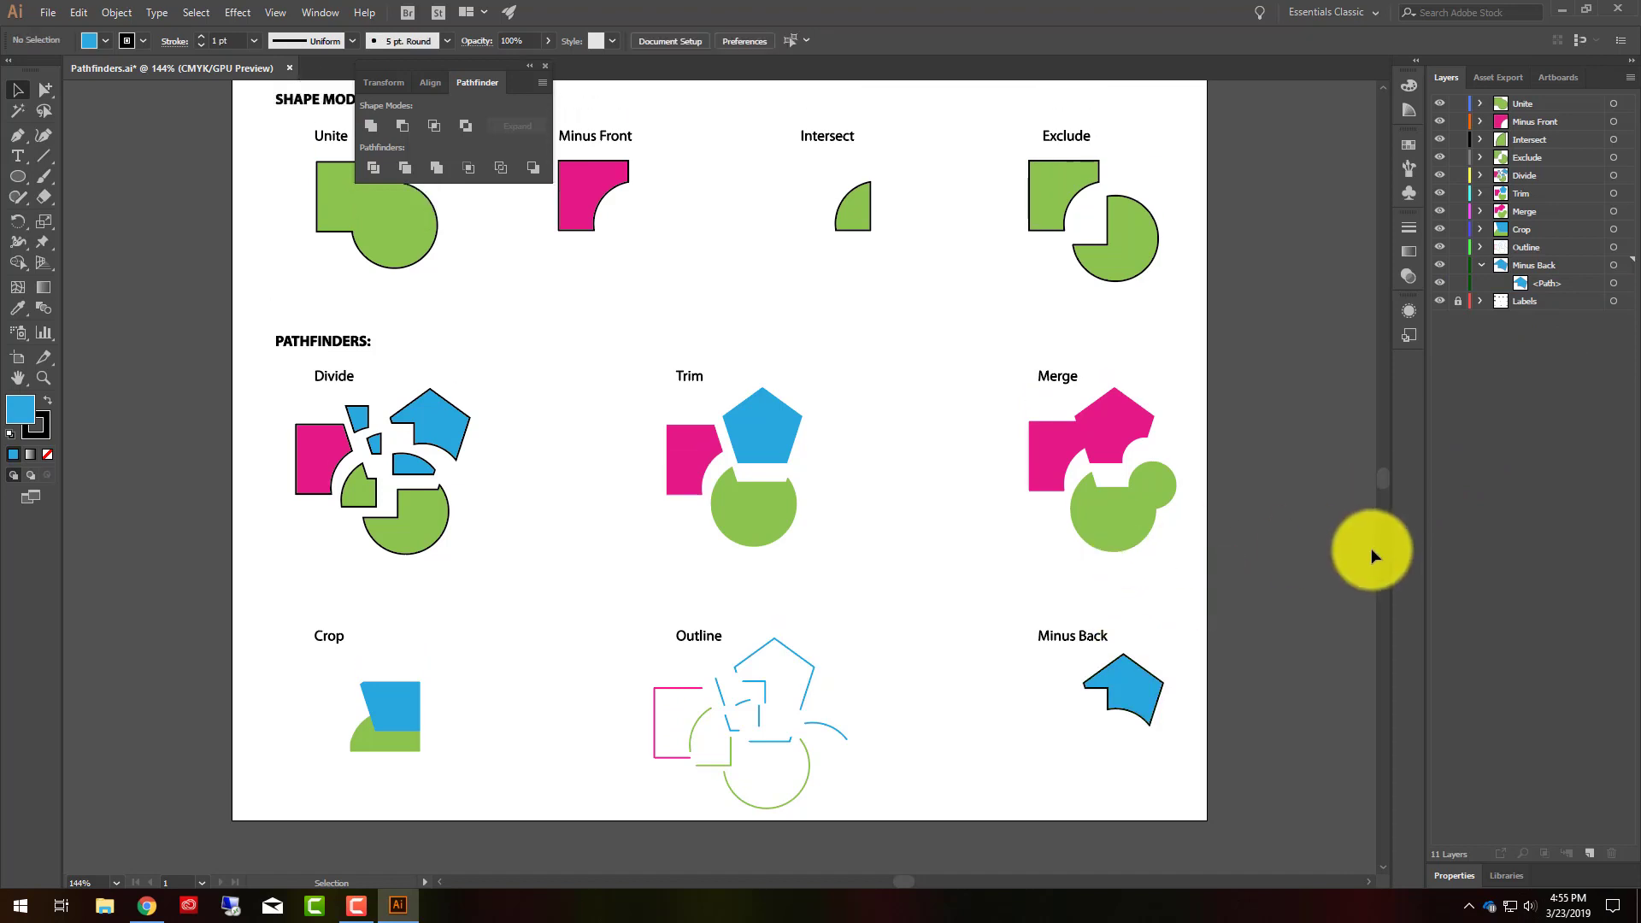
{"action": "scroll", "coordinate": [1371, 551], "scroll_direction": "up", "scroll_amount": 1}
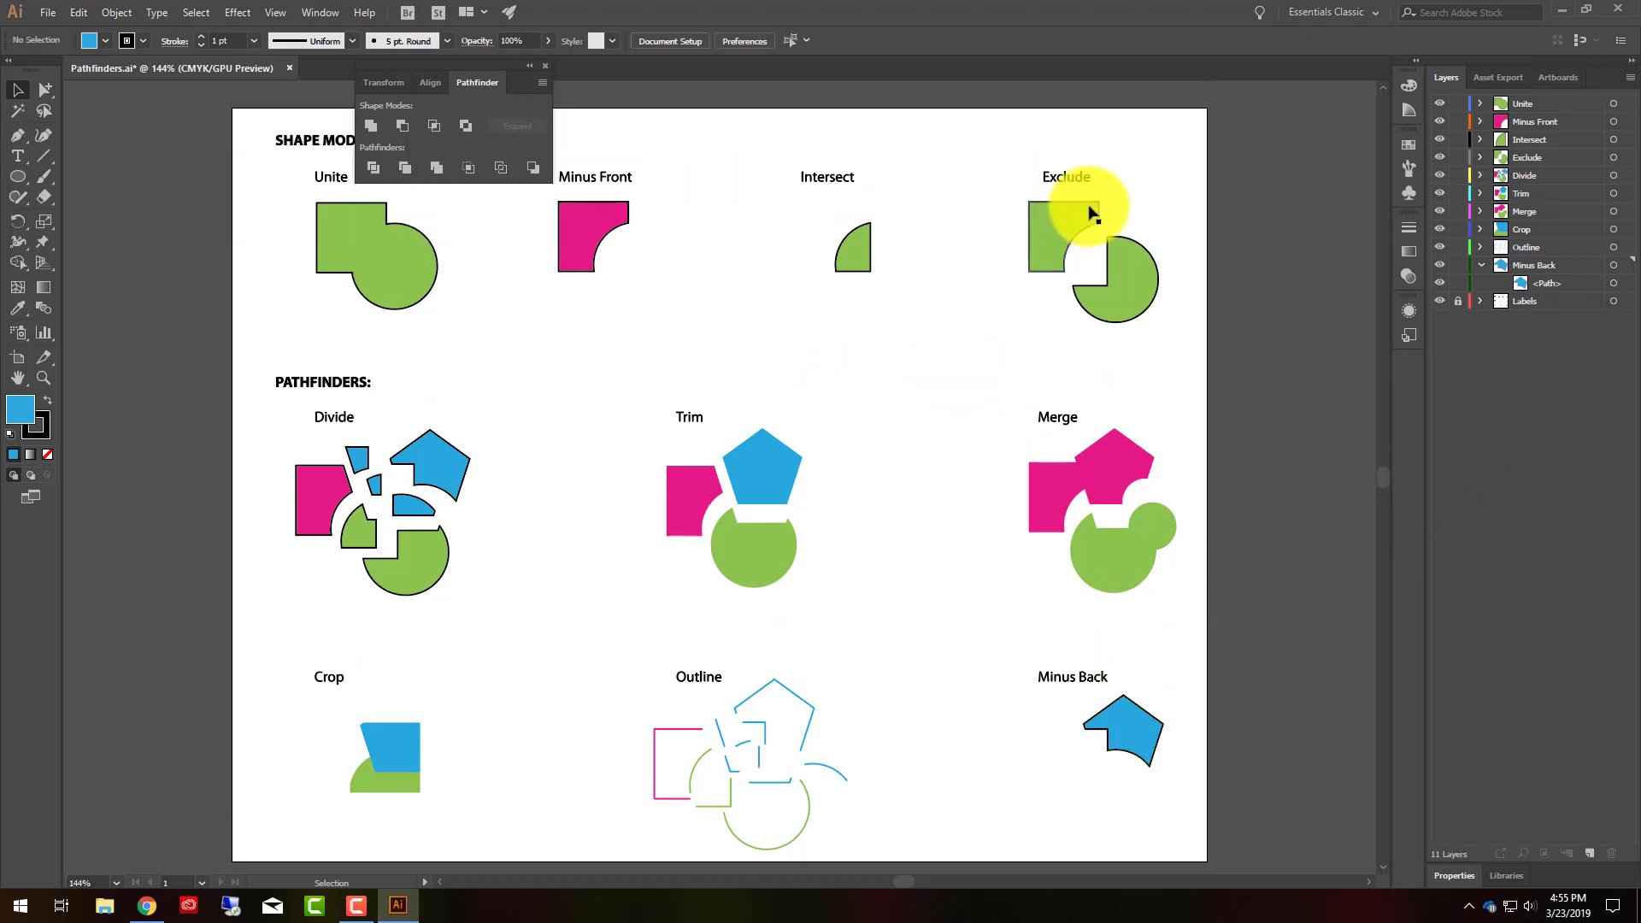